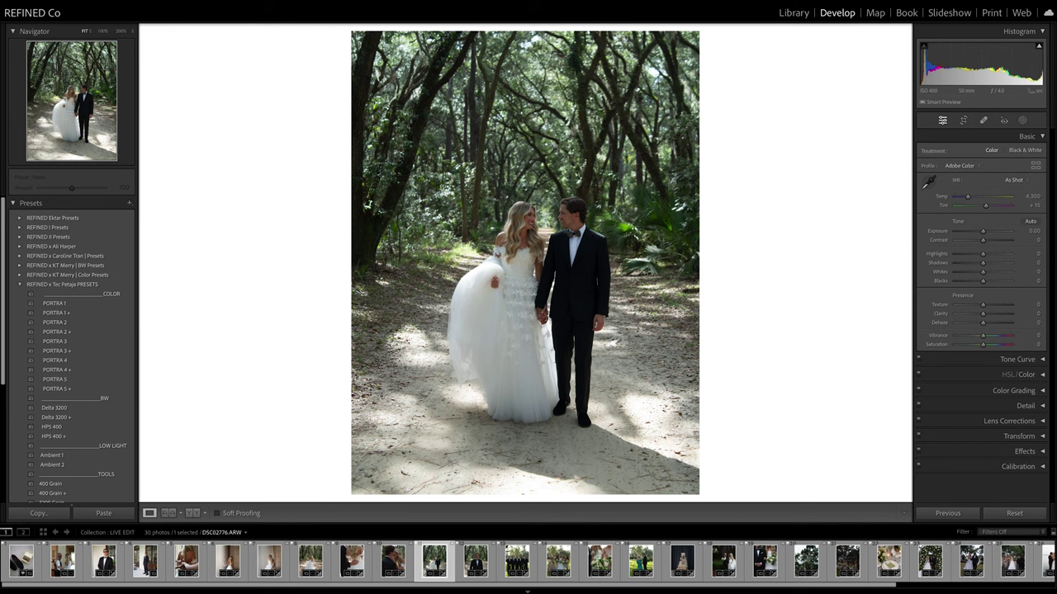
{"action": "scroll", "coordinate": [702, 561], "scroll_direction": "down", "scroll_amount": 4}
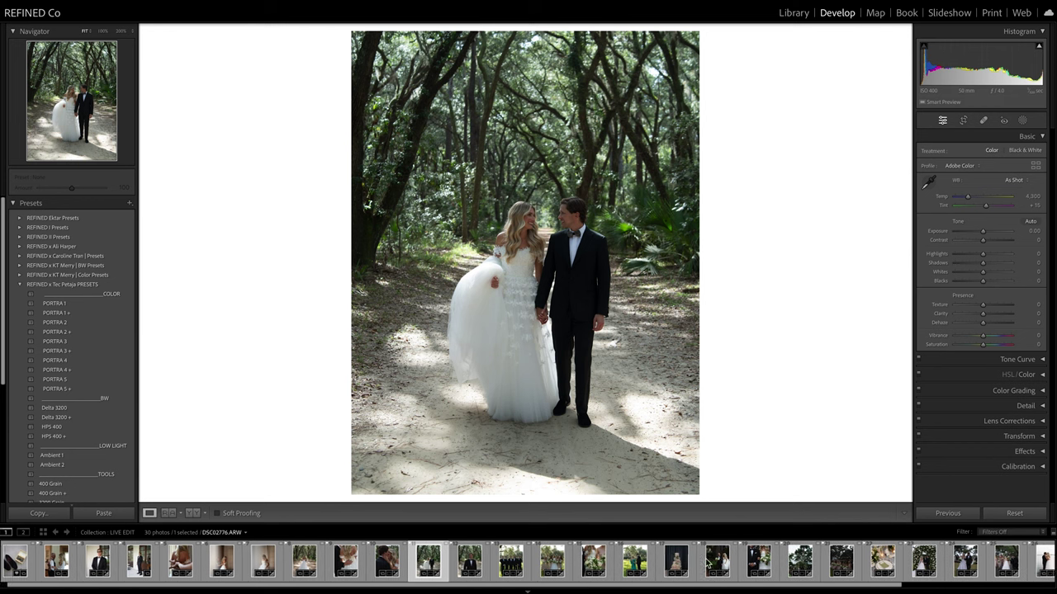
{"action": "scroll", "coordinate": [707, 563], "scroll_direction": "up", "scroll_amount": 4}
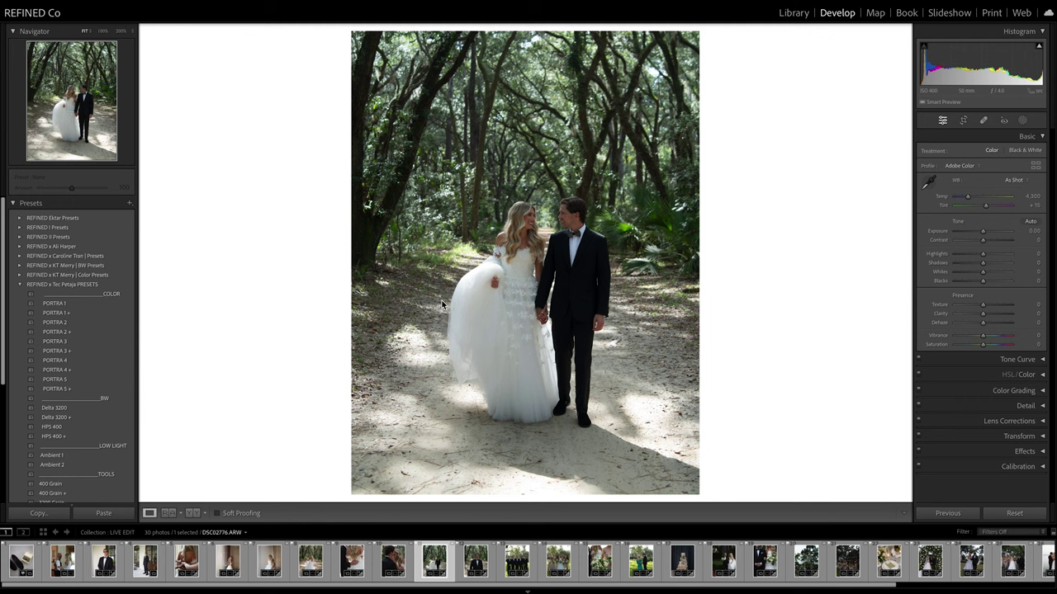
- Apply the PORTRA 1 preset to the shoes-and-bow-tie photo, set exposure -0.85, contrast -6 and shadows +78, and compare before and after
{"action": "left_click", "coordinate": [25, 560]}
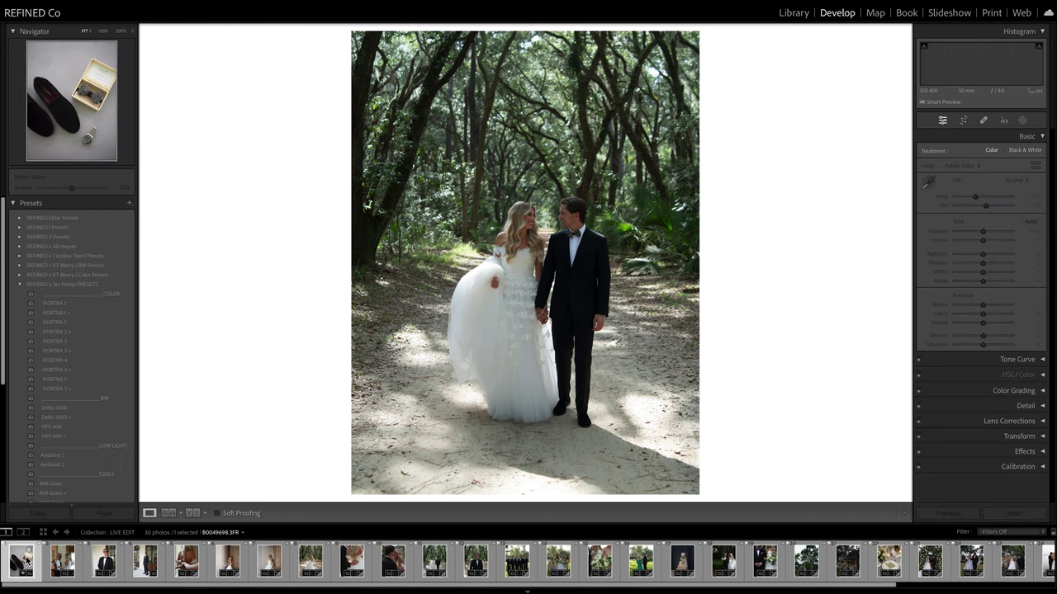
{"action": "left_click", "coordinate": [54, 303]}
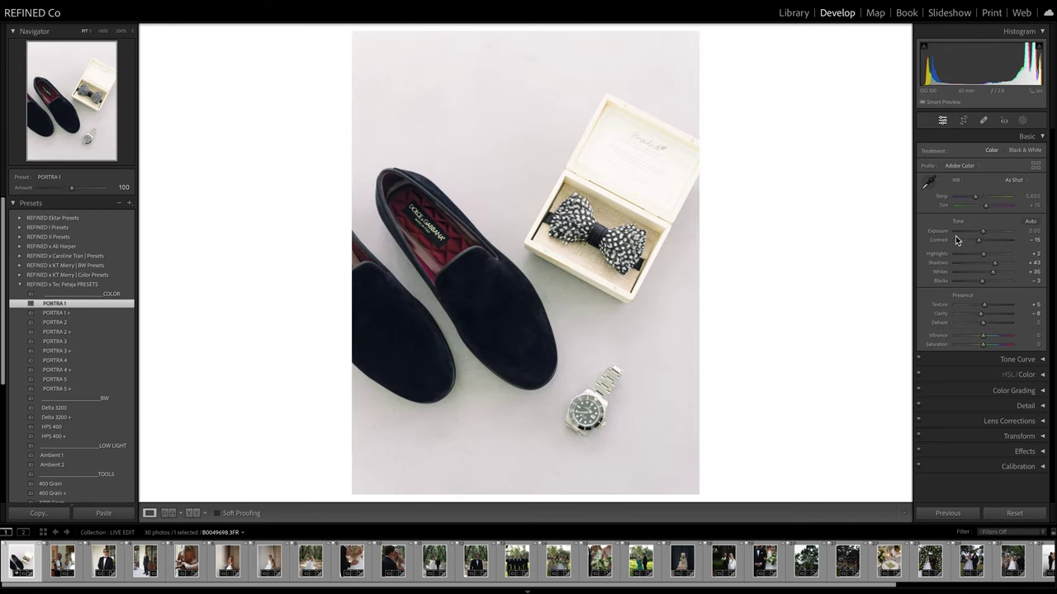
{"action": "mouse_move", "coordinate": [983, 235]}
{"action": "left_mouse_down"}
{"action": "mouse_move", "coordinate": [995, 264]}
{"action": "mouse_move", "coordinate": [1008, 266]}
{"action": "mouse_move", "coordinate": [979, 236]}
{"action": "left_mouse_up"}
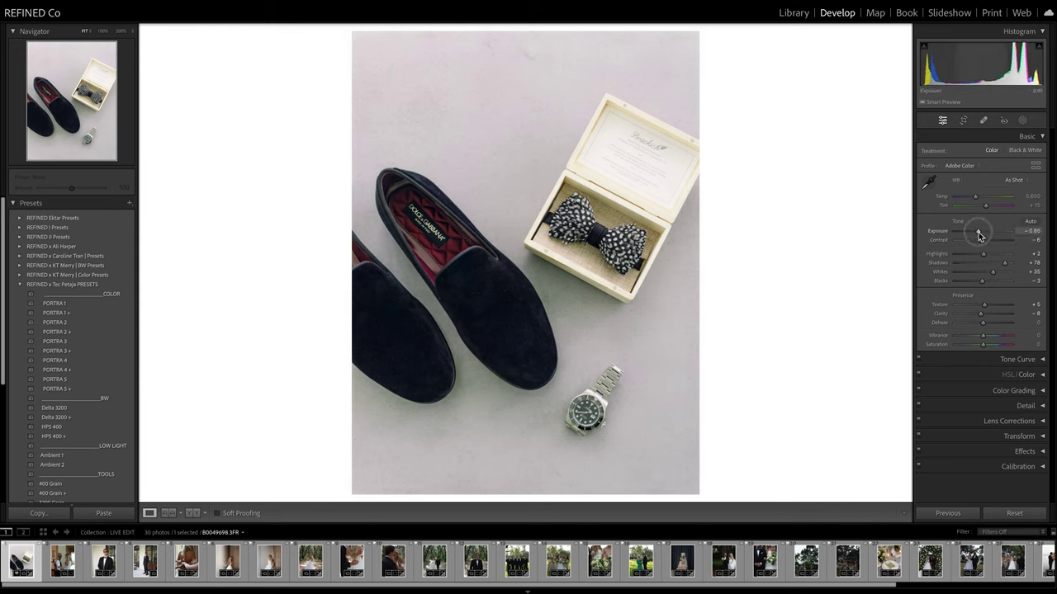
{"action": "left_click", "coordinate": [192, 513]}
- Apply the Delta 3200 preset to the photo of the bride with the older man, setting exposure +0.10, contrast +30 and shadows +59
{"action": "key", "text": "Right"}
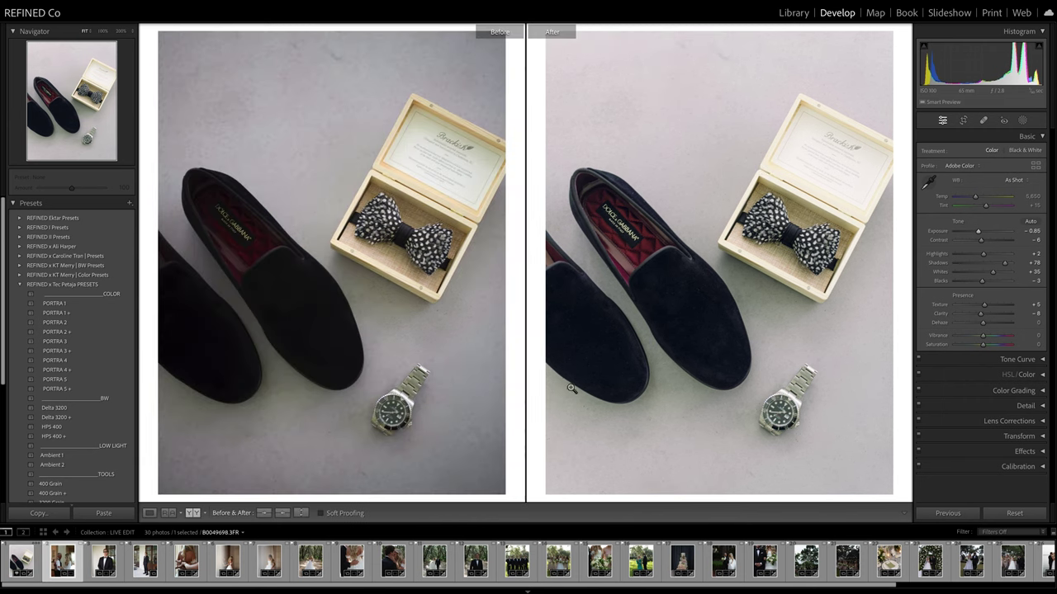
{"action": "left_click", "coordinate": [74, 408]}
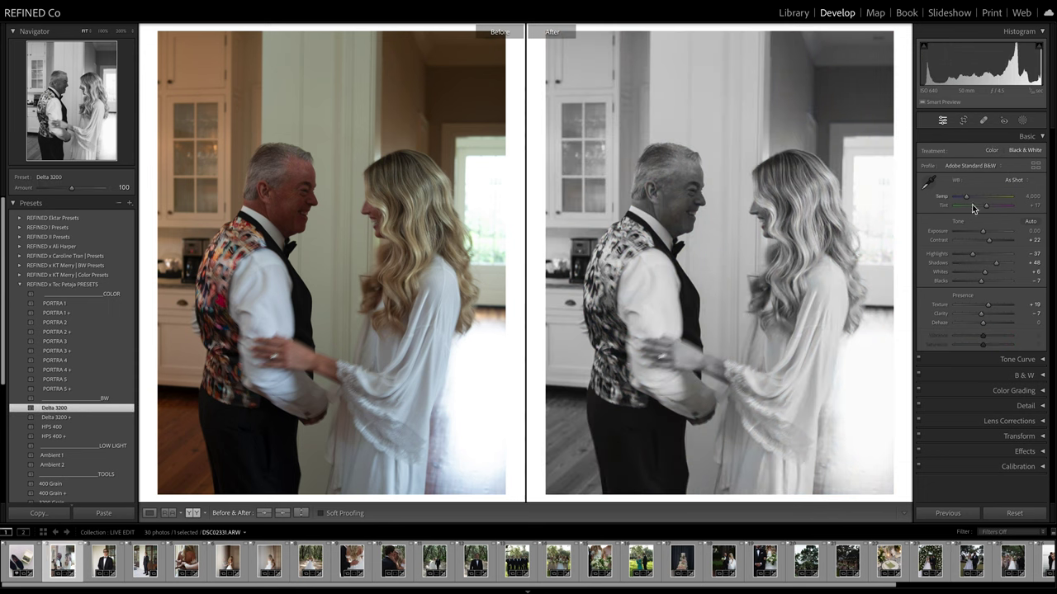
{"action": "mouse_move", "coordinate": [983, 234]}
{"action": "left_mouse_down"}
{"action": "mouse_move", "coordinate": [1000, 262]}
{"action": "mouse_move", "coordinate": [993, 241]}
{"action": "left_mouse_up"}
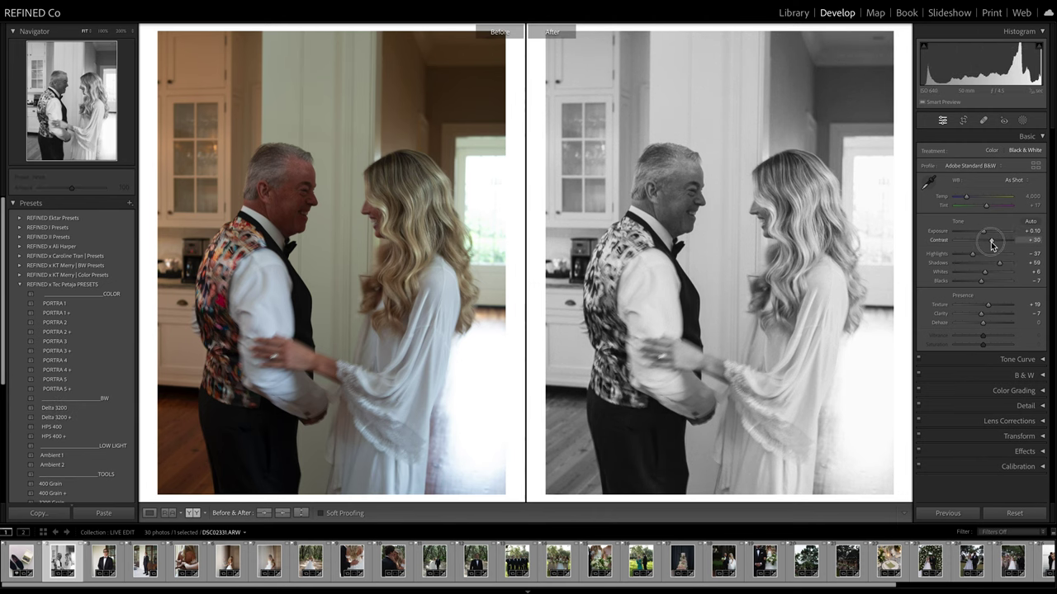
- Apply PORTRA 1 to the sunglasses portrait and set temperature 5,456, tint +34, exposure -1.05 and shadows +52
{"action": "key", "text": "Right"}
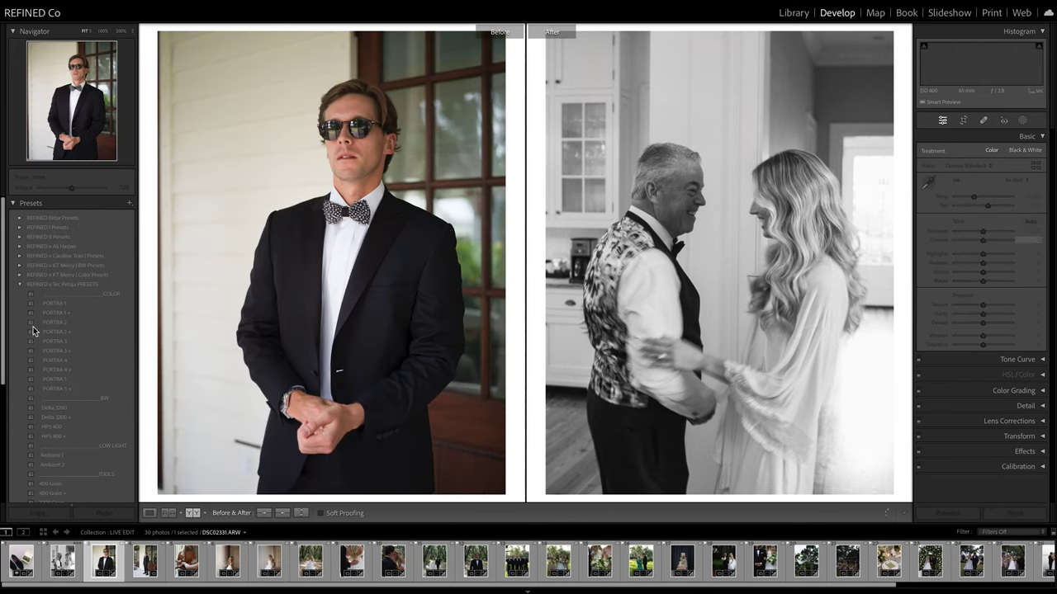
{"action": "left_click", "coordinate": [55, 304]}
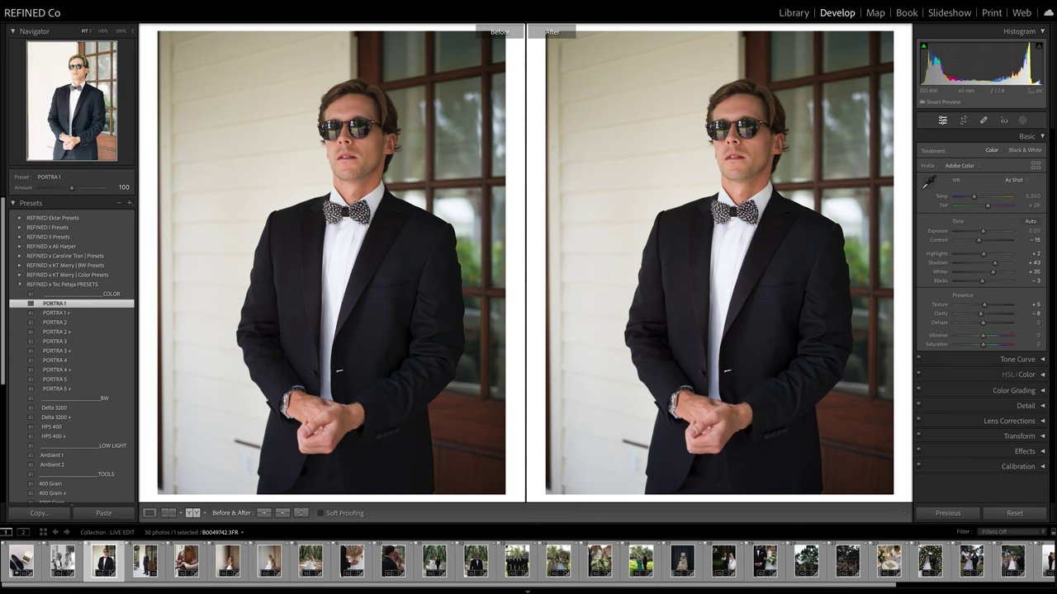
{"action": "left_click_drag", "start_coordinate": [983, 231], "coordinate": [979, 234]}
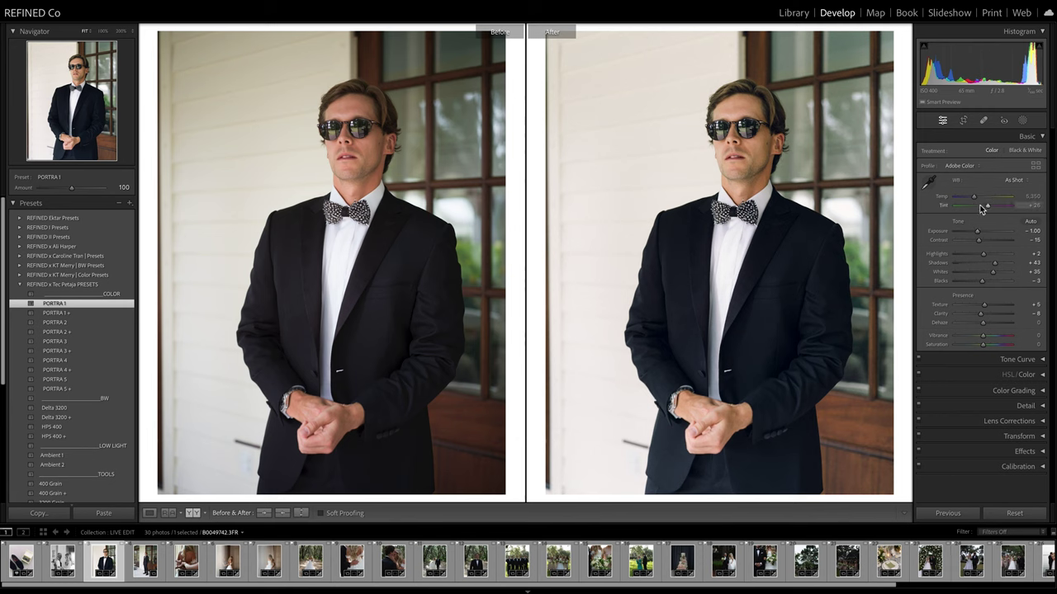
{"action": "left_click_drag", "start_coordinate": [989, 206], "coordinate": [974, 200]}
{"action": "left_click_drag", "start_coordinate": [978, 231], "coordinate": [997, 266]}
- Crop the sunglasses portrait slightly tighter and return to the before/after comparison
{"action": "left_click", "coordinate": [963, 119]}
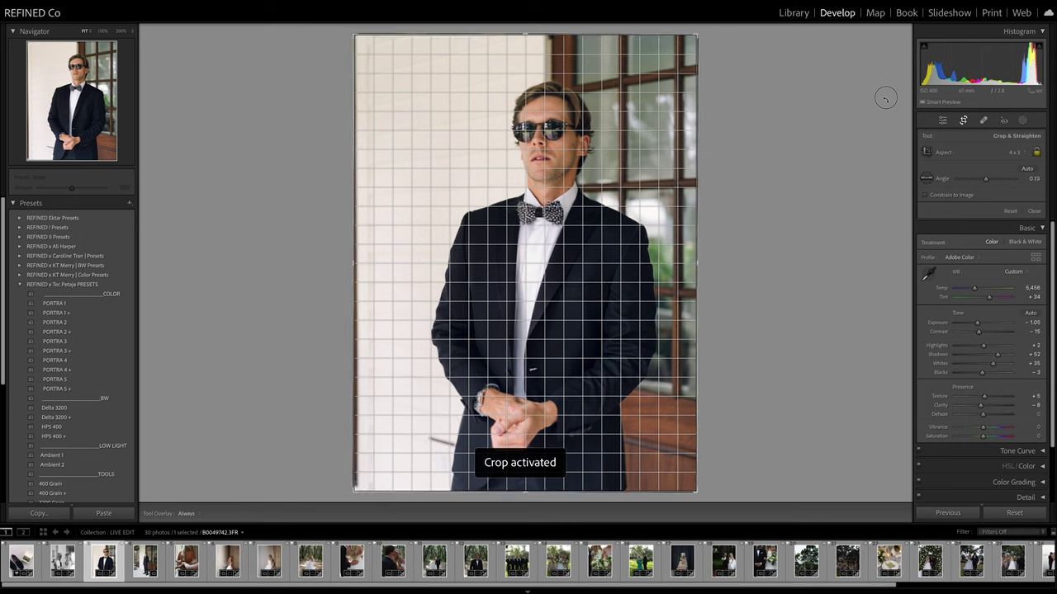
{"action": "left_click_drag", "start_coordinate": [357, 38], "coordinate": [359, 41]}
{"action": "key", "text": "d"}
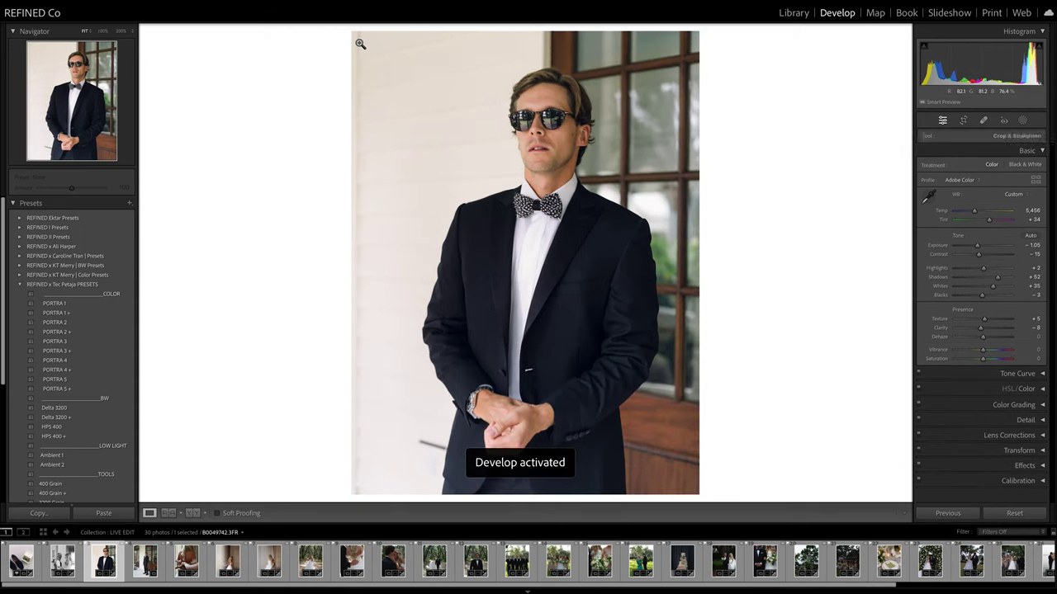
{"action": "key", "text": "y"}
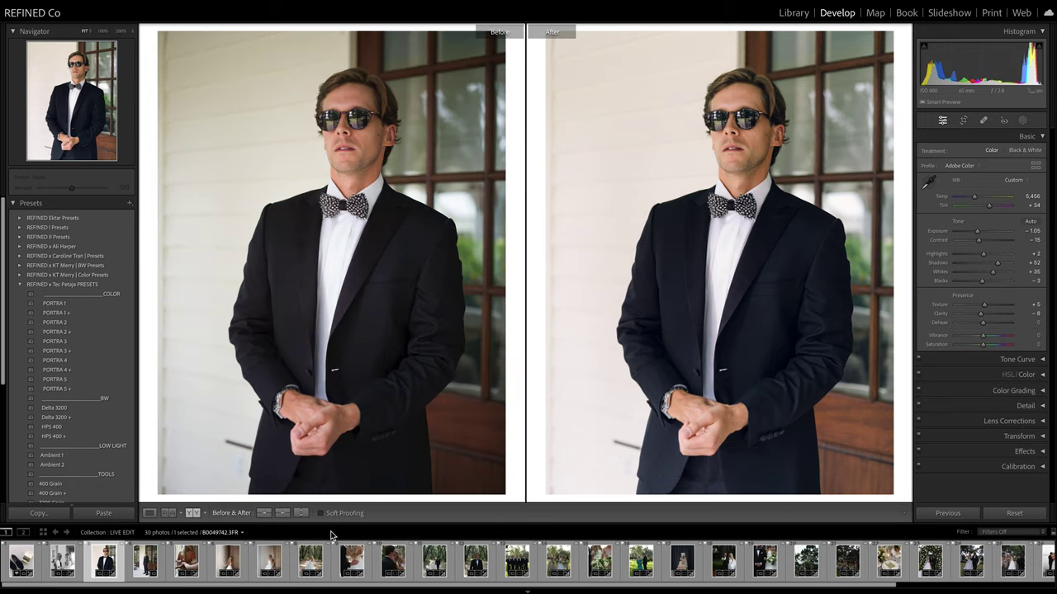
- Apply the HP5 400 preset to the full-length groom photo on the porch, setting exposure to -0.65 and shadows to +61
{"action": "key", "text": "Right"}
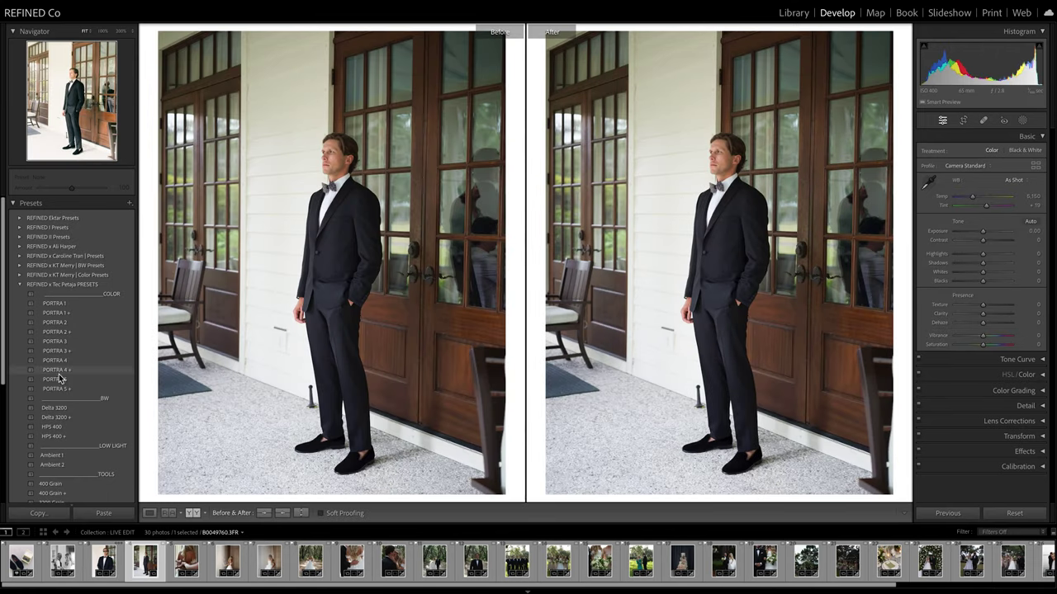
{"action": "left_click", "coordinate": [60, 427]}
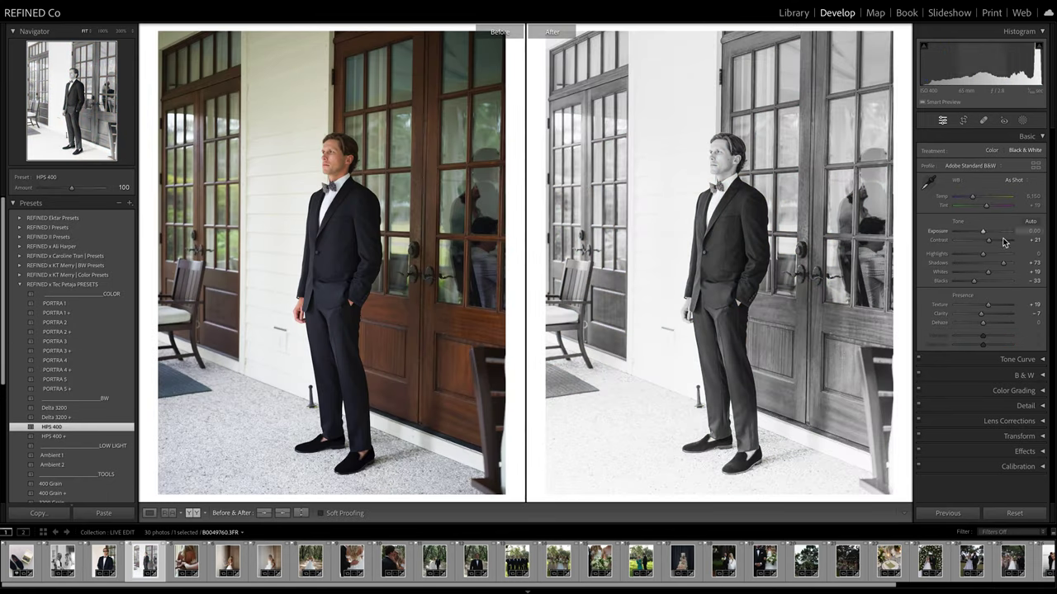
{"action": "left_click_drag", "start_coordinate": [985, 233], "coordinate": [1003, 268]}
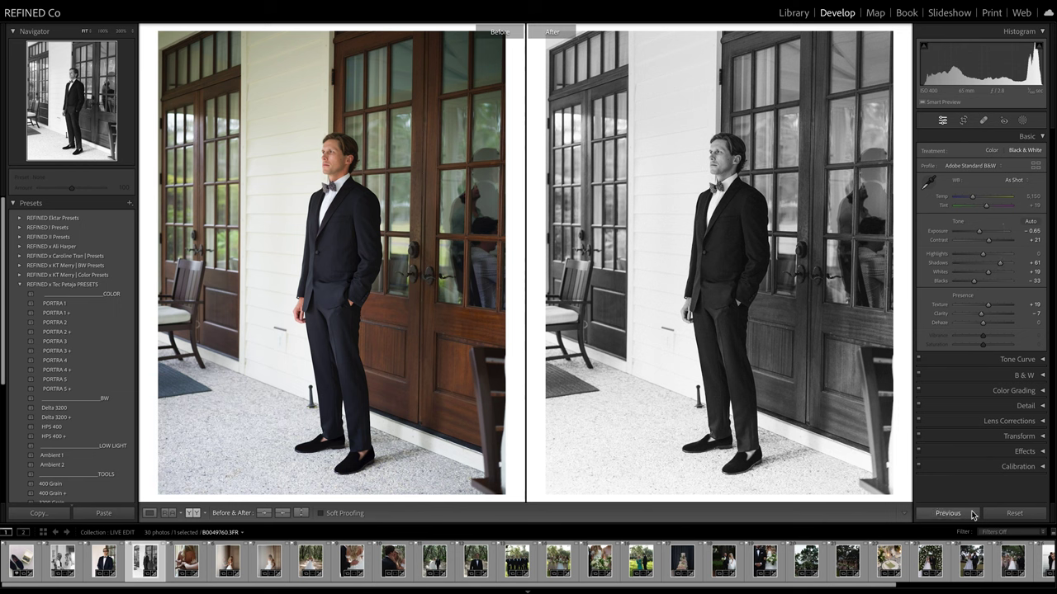
- Straighten the porch photo's perspective with Guided Upright, using two vertical guides along the doors on either side of the groom
{"action": "left_click", "coordinate": [963, 436]}
{"action": "left_click", "coordinate": [941, 456]}
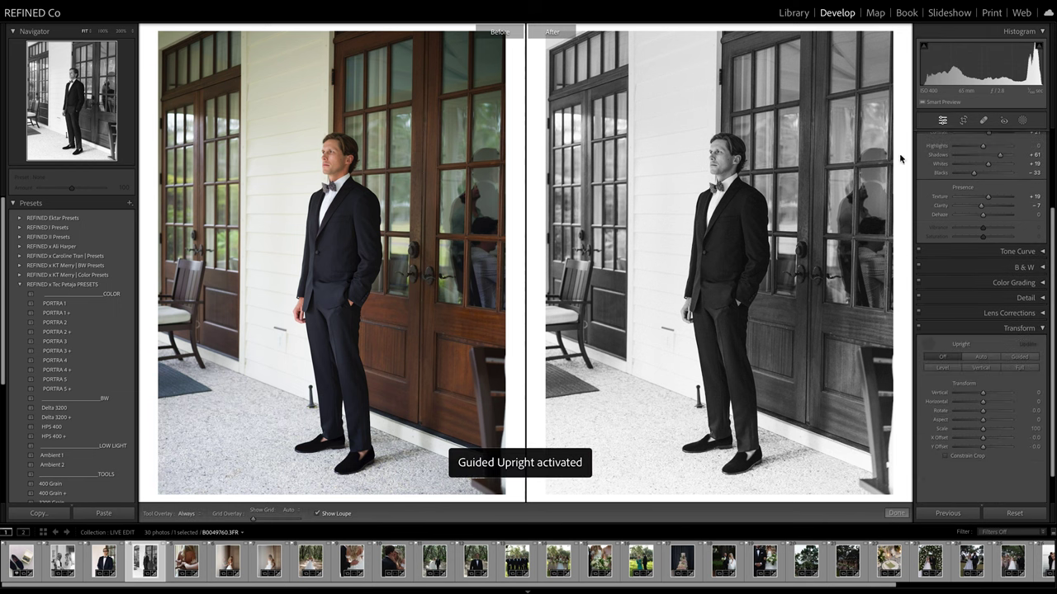
{"action": "left_click_drag", "start_coordinate": [857, 33], "coordinate": [847, 426]}
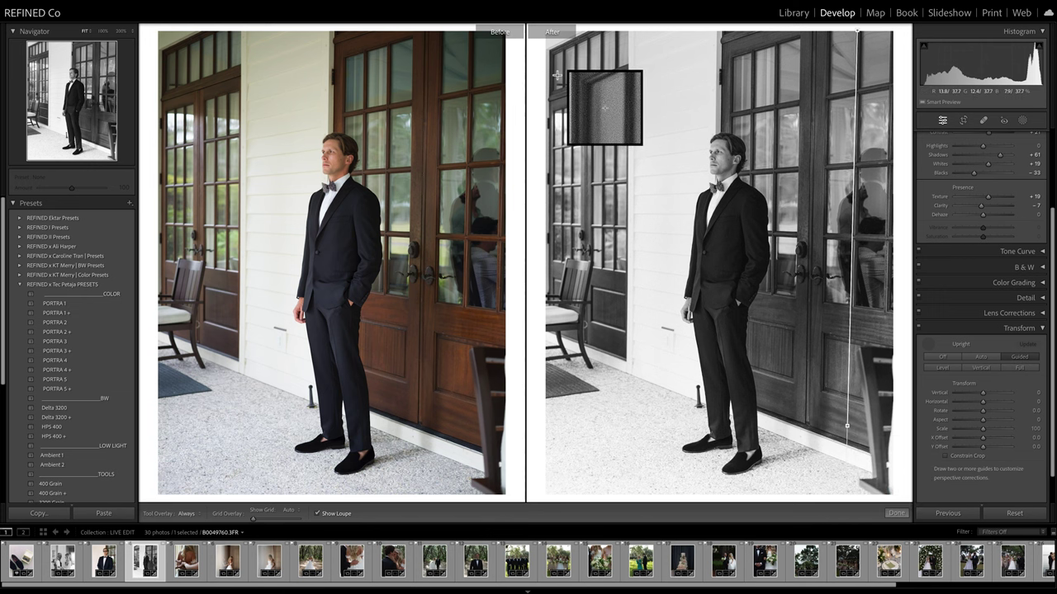
{"action": "left_click_drag", "start_coordinate": [562, 108], "coordinate": [565, 334]}
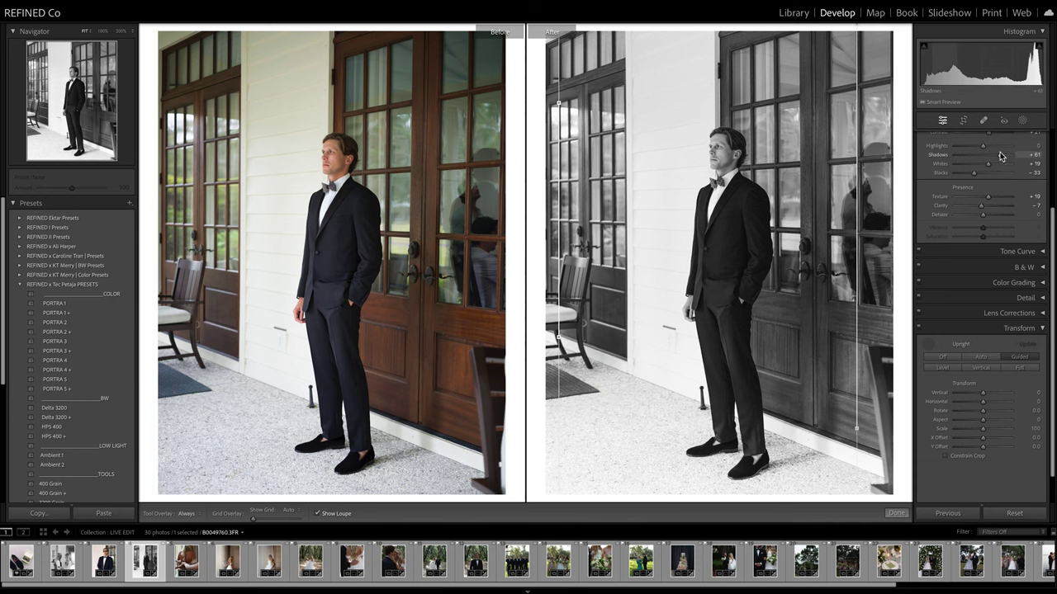
{"action": "left_click", "coordinate": [930, 347]}
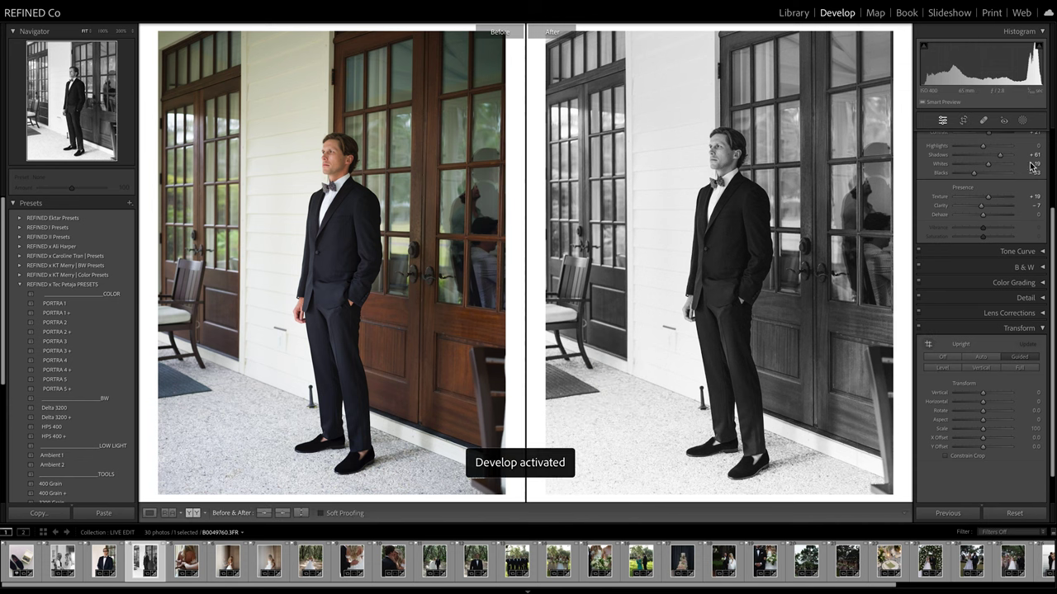
- Check the crop of the straightened porch photo and fine-tune its tone
{"action": "left_click", "coordinate": [962, 121]}
{"action": "left_click", "coordinate": [1029, 237]}
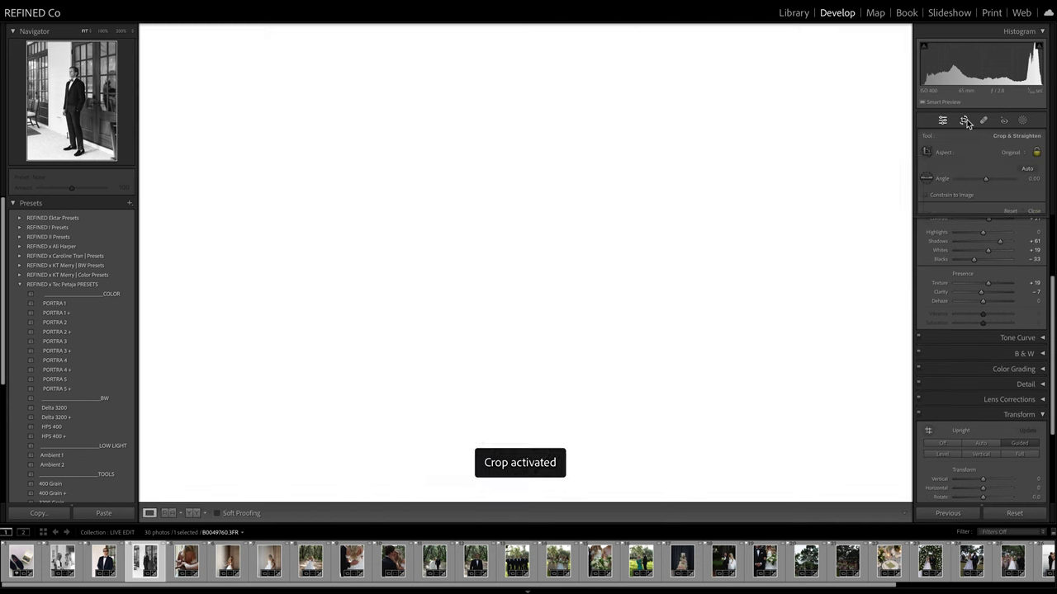
{"action": "scroll", "coordinate": [969, 189], "scroll_direction": "up", "scroll_amount": 3}
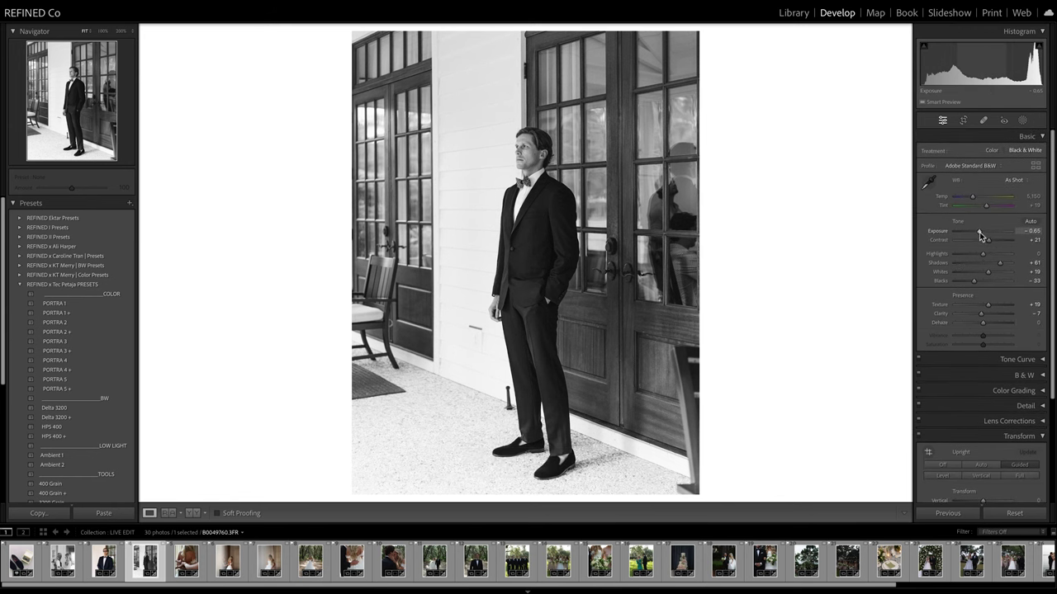
{"action": "left_click_drag", "start_coordinate": [977, 261], "coordinate": [971, 263]}
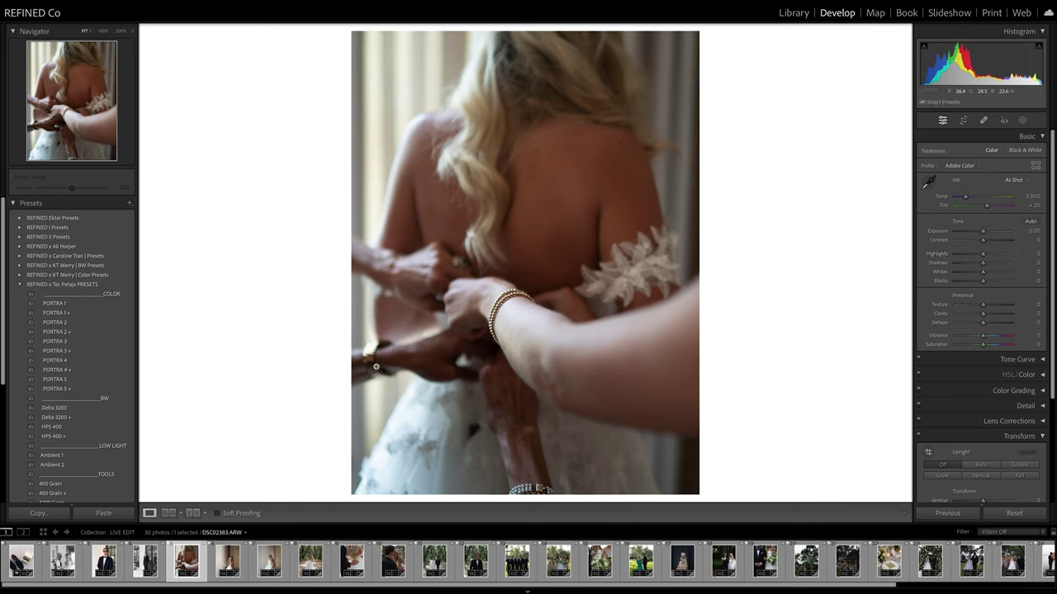
- Apply PORTRA 1 to the dress-fastening photo, set tint +27, exposure +0.10 and contrast -36, and compare before and after
{"action": "left_click", "coordinate": [65, 303]}
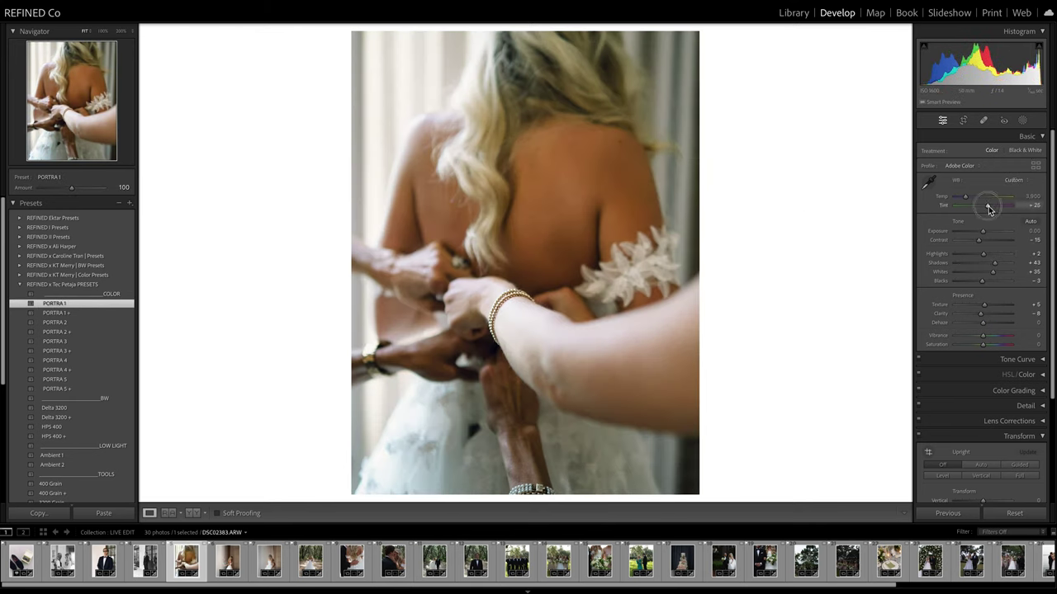
{"action": "left_click_drag", "start_coordinate": [987, 206], "coordinate": [975, 247]}
{"action": "left_click", "coordinate": [192, 512]}
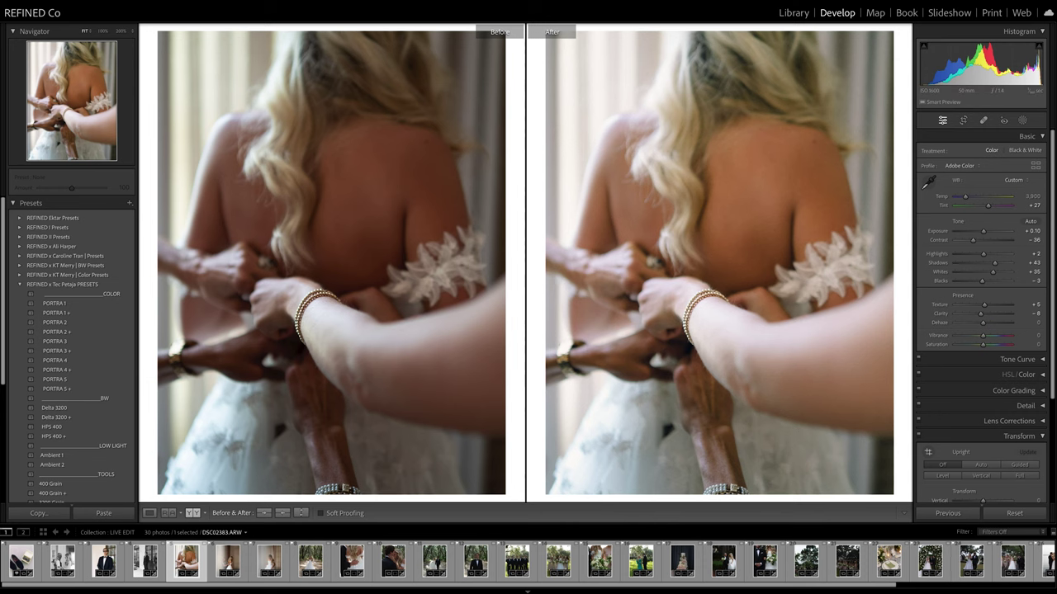
- Apply Delta 3200 to the two bride-by-curtain photos; on the solo portrait, lower the exposure and set contrast to +31 and whites to +22
{"action": "left_click", "coordinate": [228, 562]}
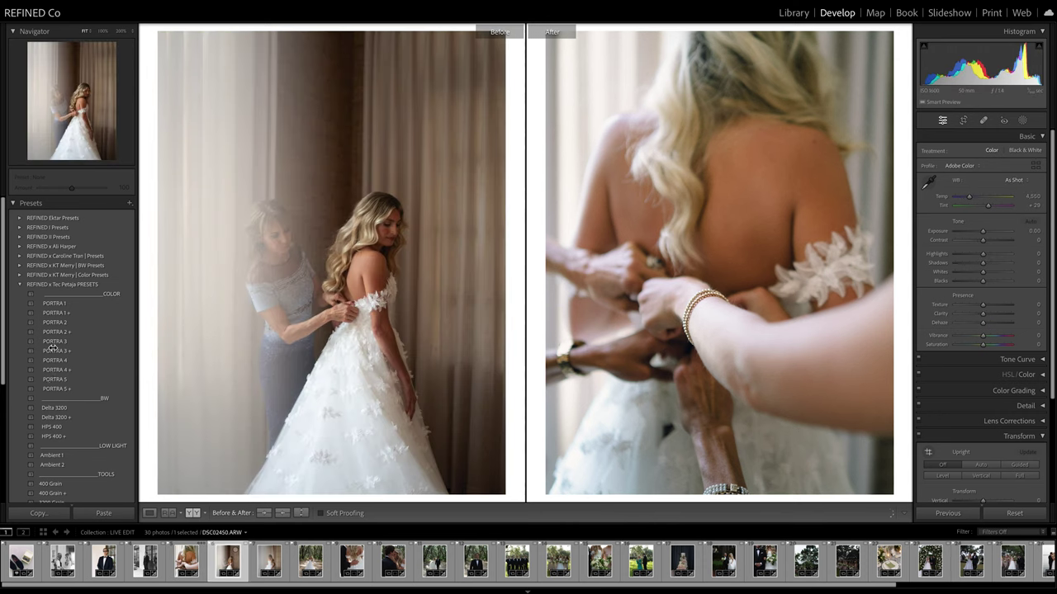
{"action": "left_click", "coordinate": [63, 411]}
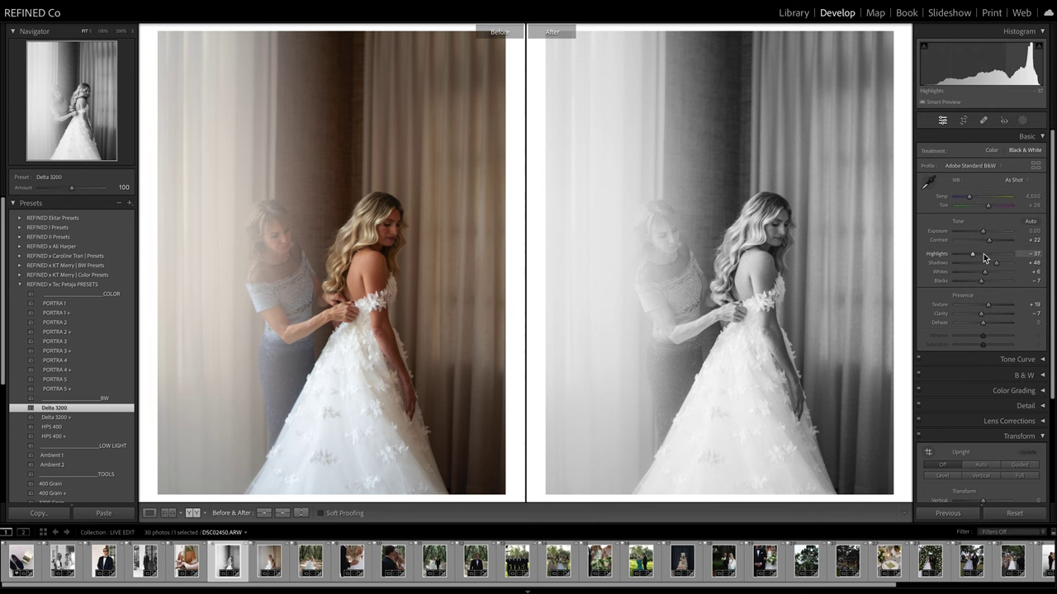
{"action": "key", "text": "Right"}
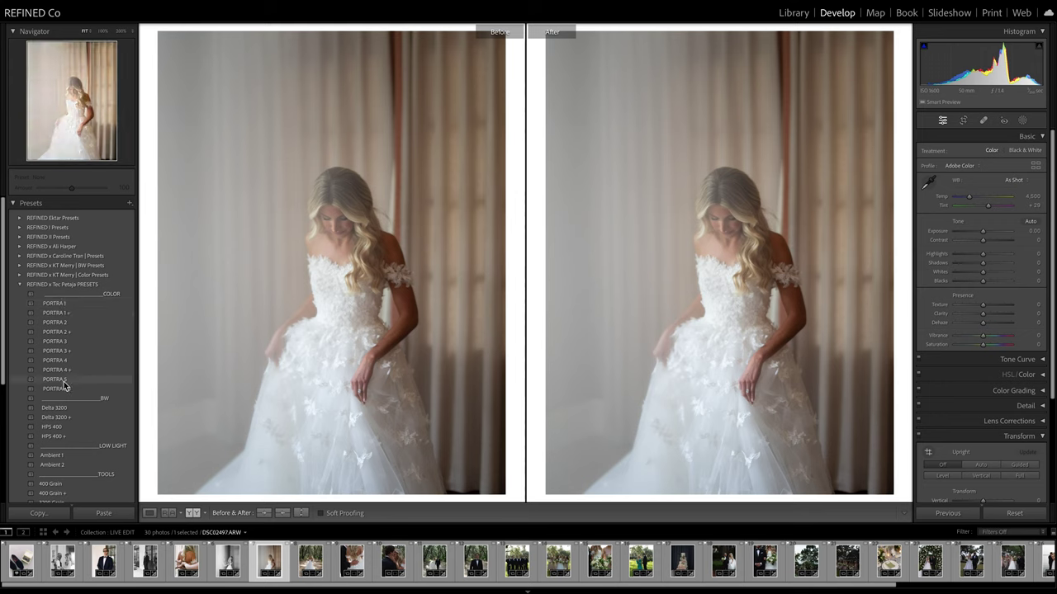
{"action": "left_click", "coordinate": [66, 408]}
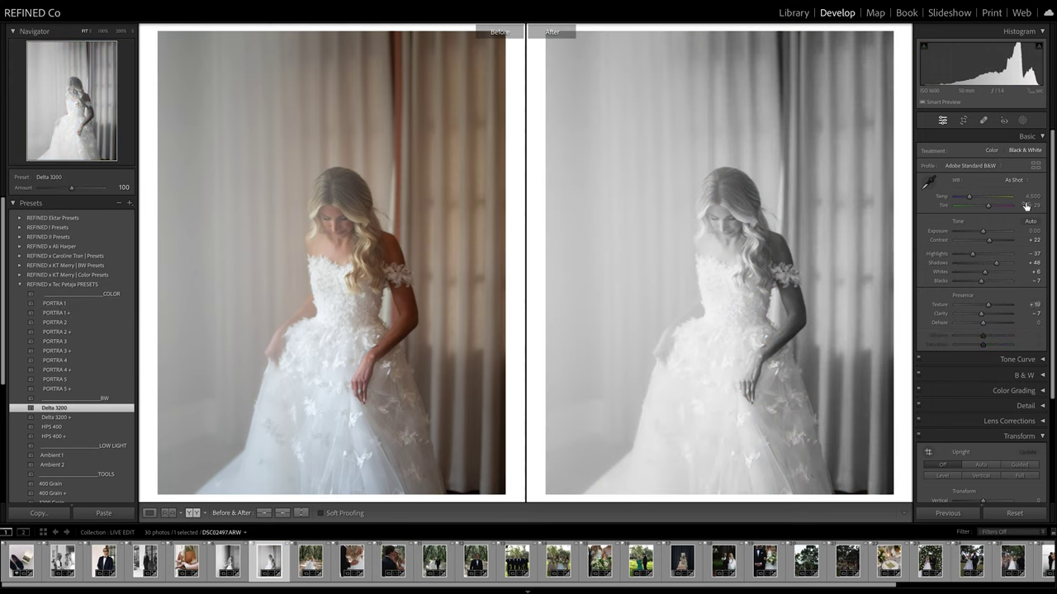
{"action": "left_click_drag", "start_coordinate": [982, 239], "coordinate": [991, 244]}
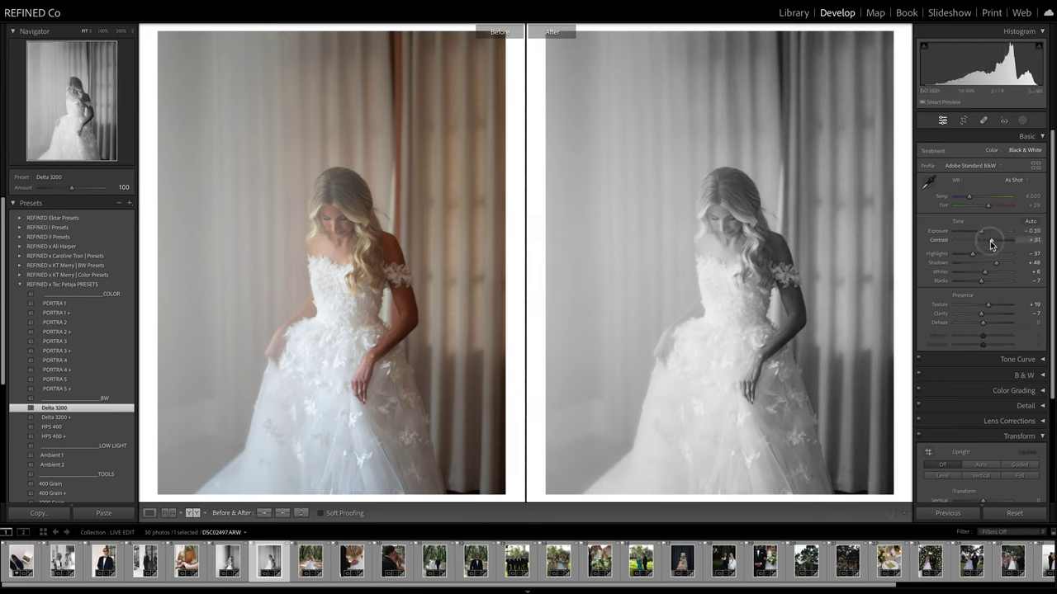
{"action": "left_click_drag", "start_coordinate": [980, 280], "coordinate": [990, 278]}
- Apply PORTRA 1 to the forest-path photo of the bride from behind, setting tint to +29 and highlights to -31
{"action": "key", "text": "Right"}
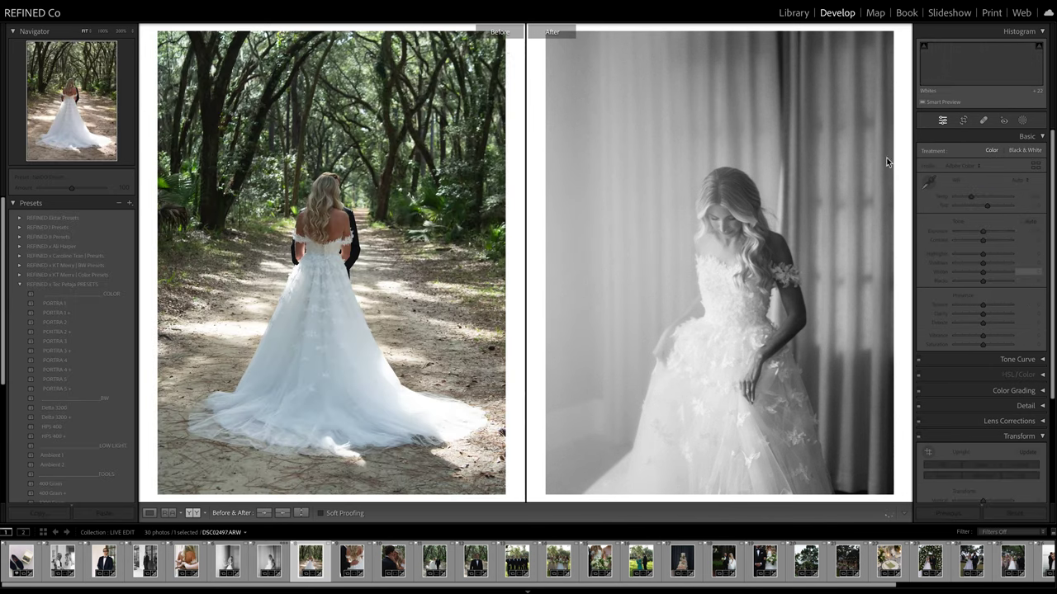
{"action": "left_click", "coordinate": [50, 303]}
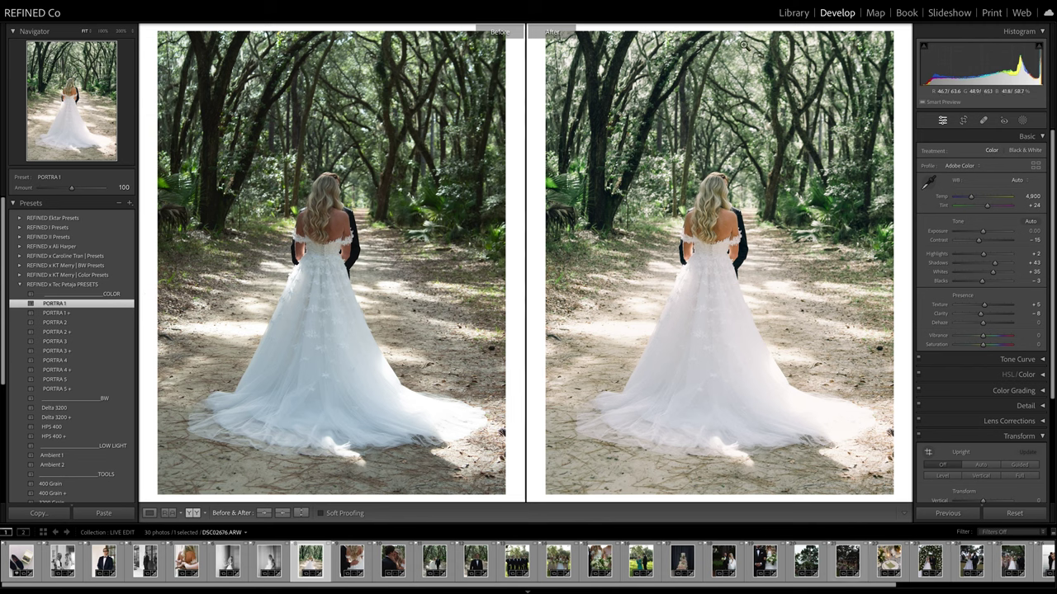
{"action": "left_click_drag", "start_coordinate": [983, 228], "coordinate": [988, 210]}
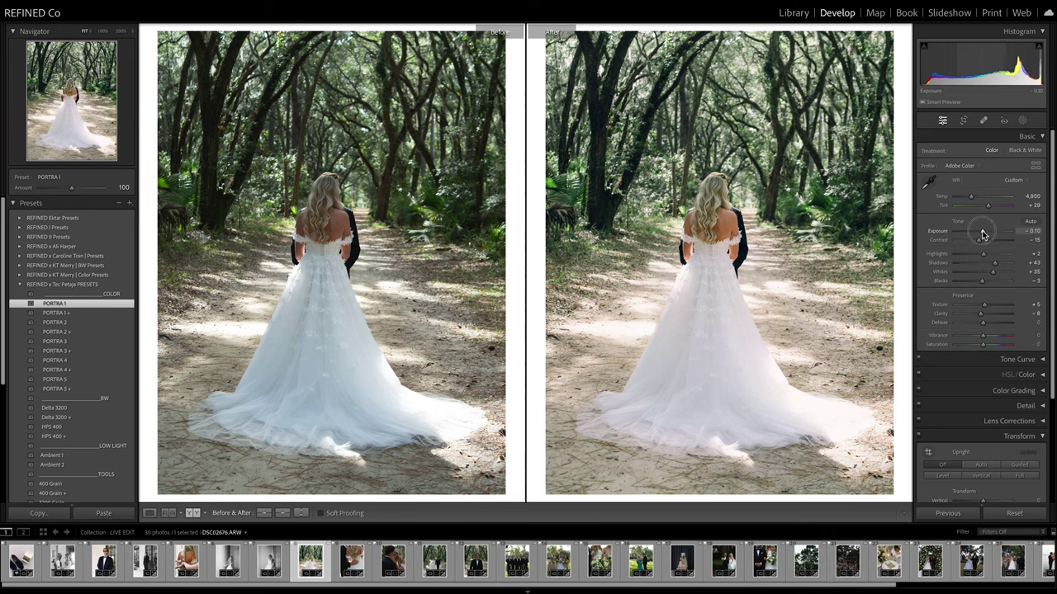
{"action": "left_click_drag", "start_coordinate": [984, 233], "coordinate": [973, 255]}
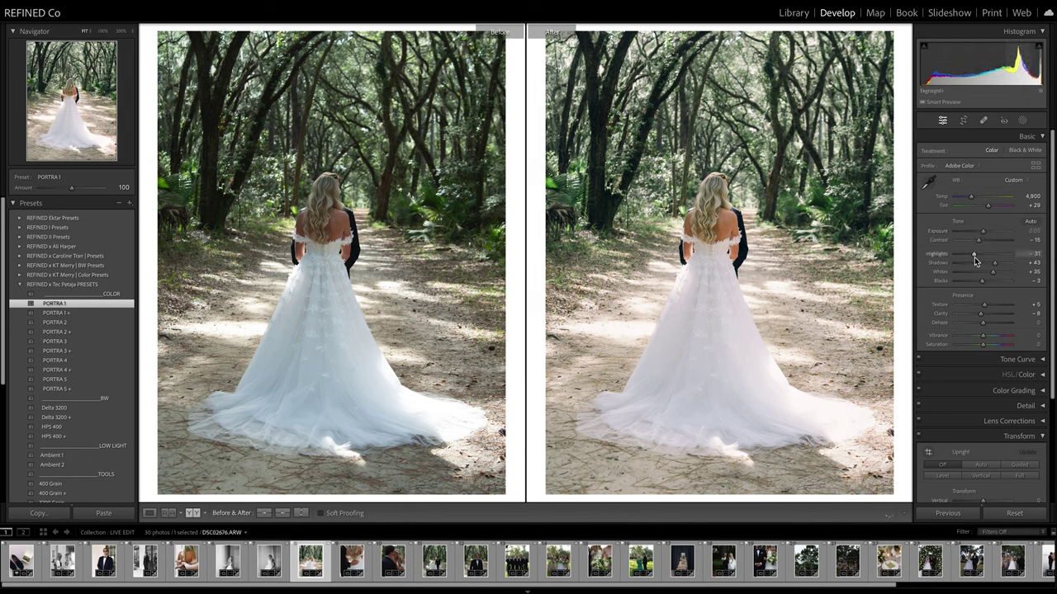
- Apply PORTRA 1 to the close-up of the groom's hand on the bride's waist and set the tint to +24
{"action": "key", "text": "Right"}
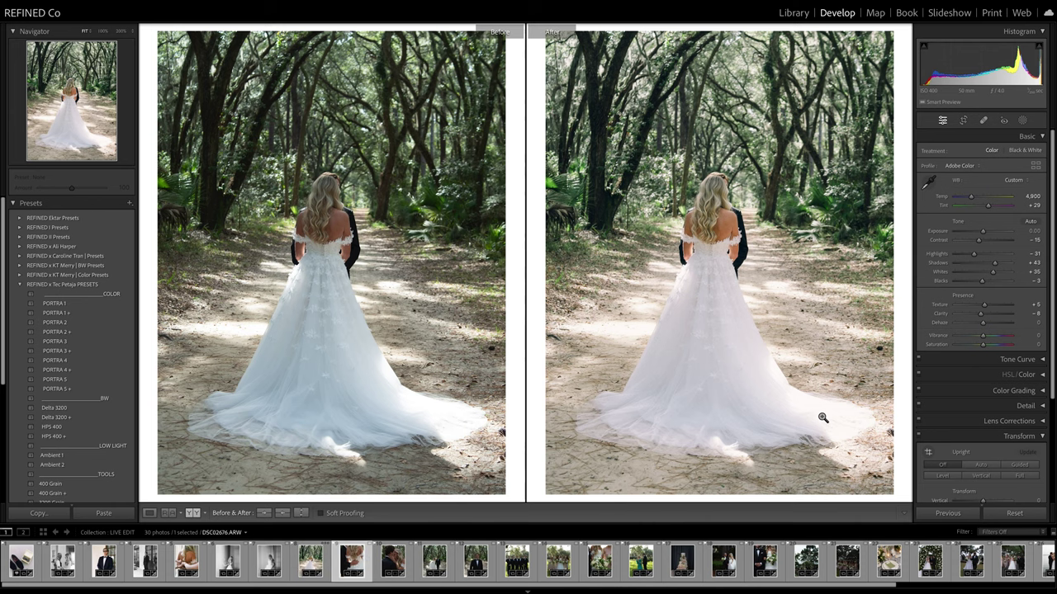
{"action": "left_click", "coordinate": [75, 304]}
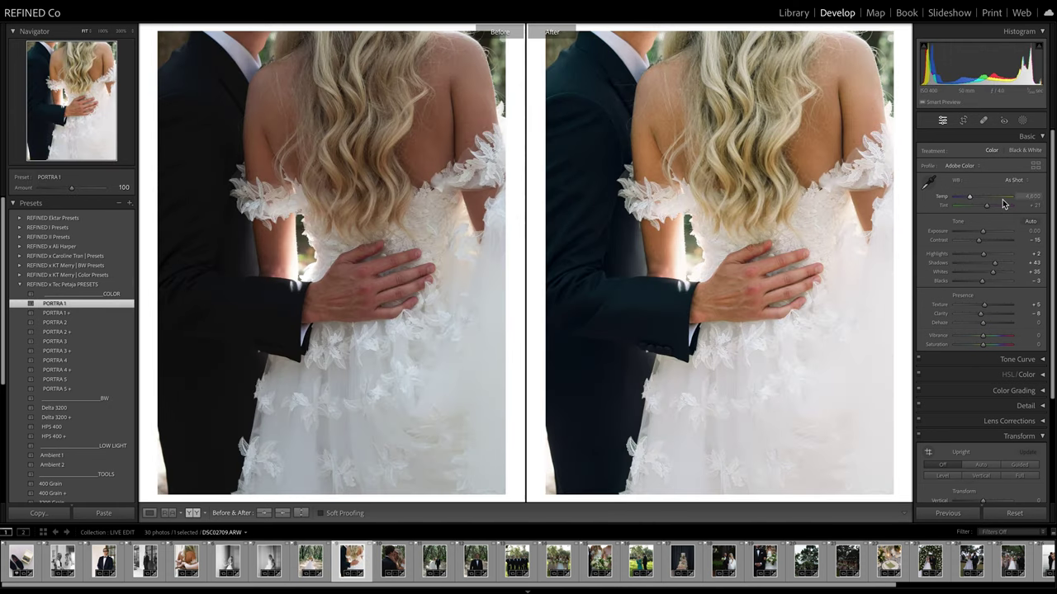
{"action": "left_click", "coordinate": [987, 207]}
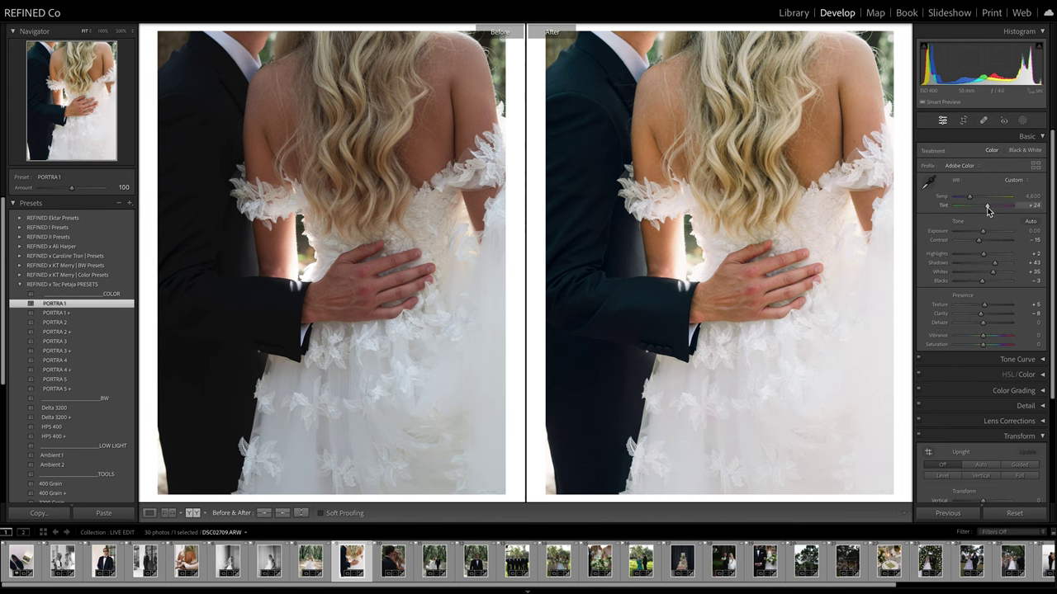
- Apply PORTRA 1 to the kissing close-up, set exposure to +0.70 and tint to +29, and fine-tune the temperature
{"action": "key", "text": "Right"}
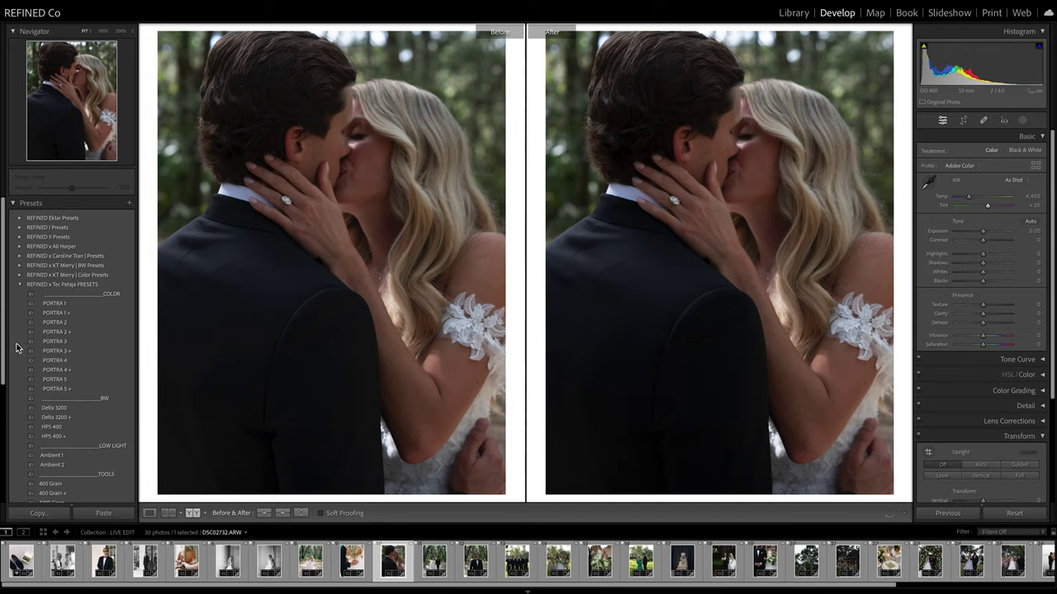
{"action": "left_click", "coordinate": [55, 303]}
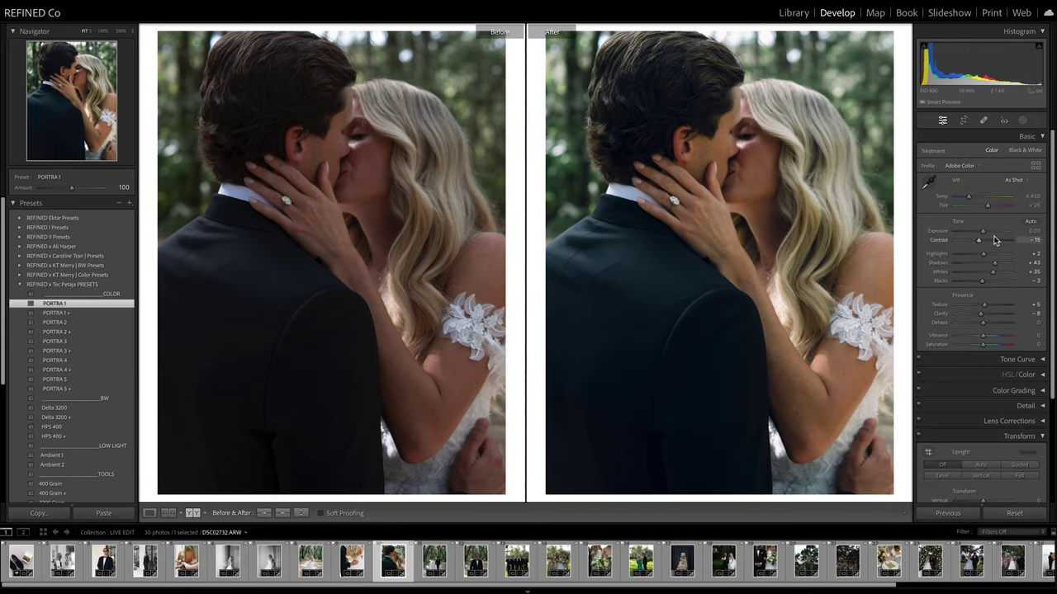
{"action": "left_click", "coordinate": [982, 235]}
{"action": "left_click_drag", "start_coordinate": [982, 235], "coordinate": [988, 209]}
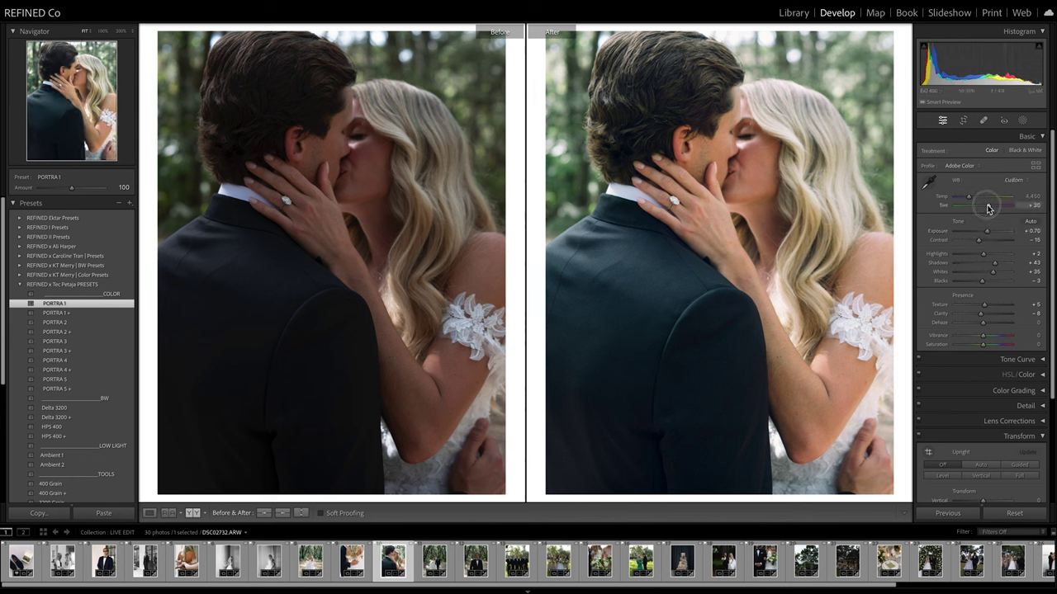
{"action": "left_click_drag", "start_coordinate": [967, 198], "coordinate": [970, 200]}
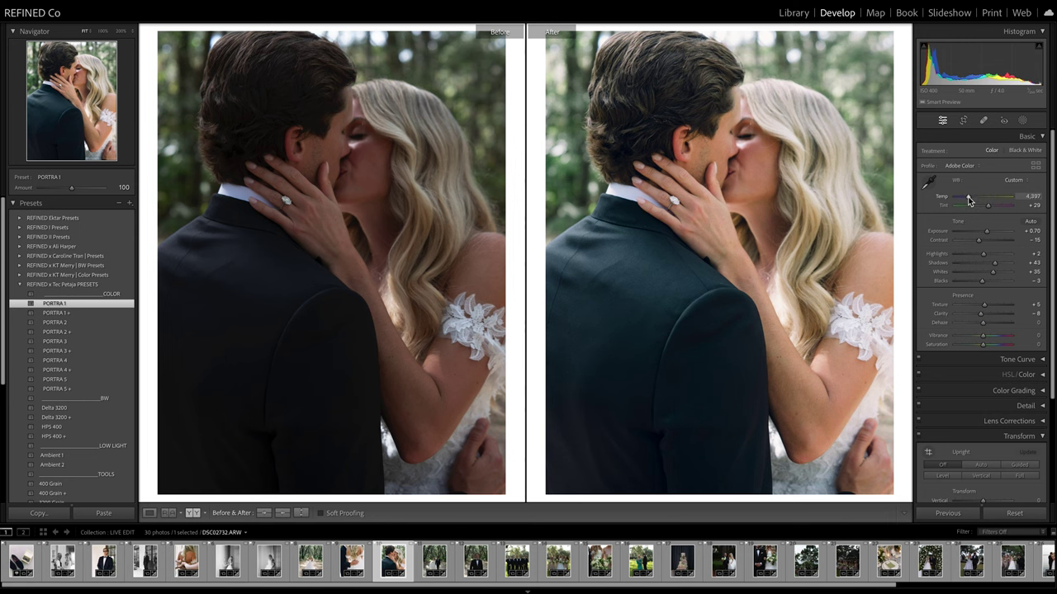
{"action": "key", "text": "ctrl+Up"}
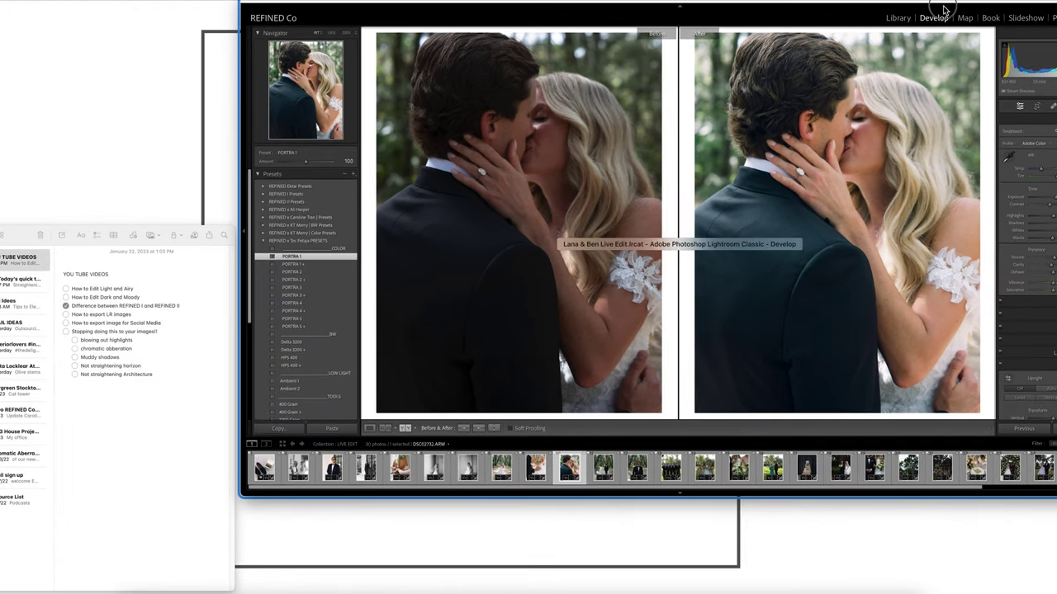
{"action": "left_click", "coordinate": [943, 10]}
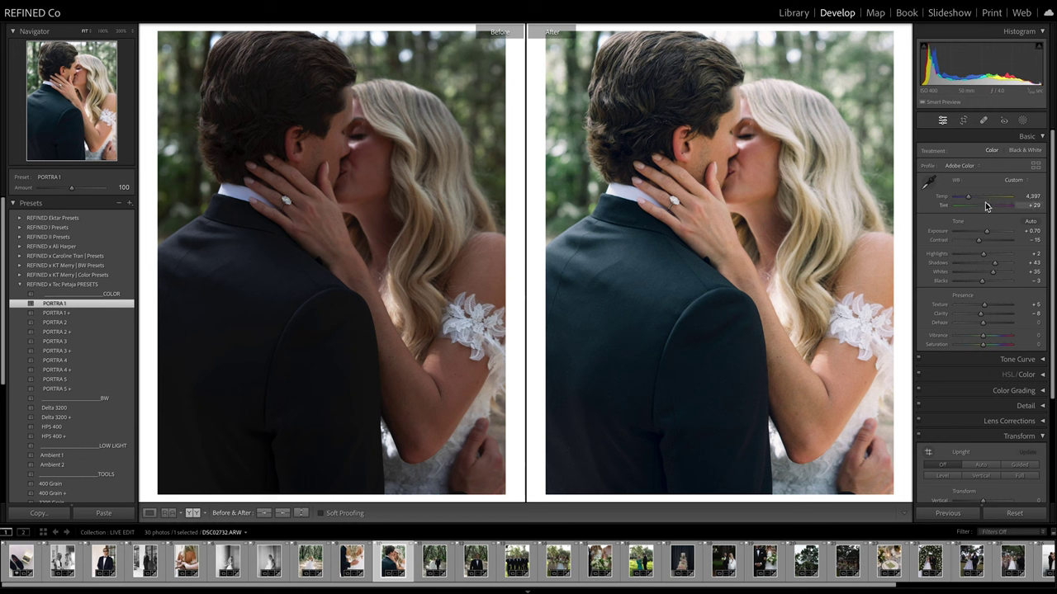
{"action": "left_click_drag", "start_coordinate": [969, 199], "coordinate": [970, 201]}
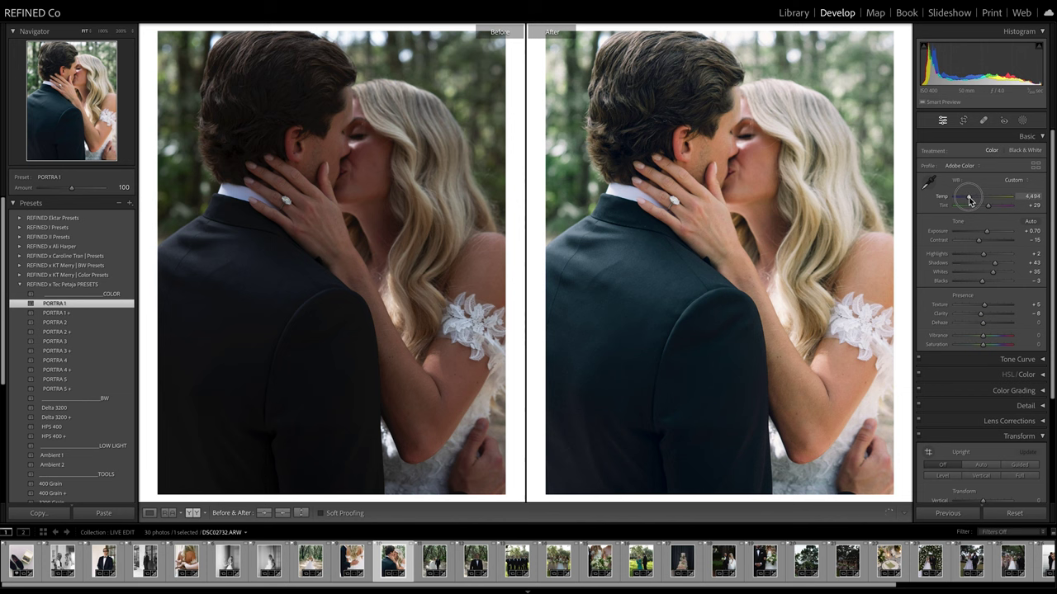
{"action": "left_click_drag", "start_coordinate": [970, 200], "coordinate": [968, 201]}
- Apply PORTRA 1 to the photo of the couple holding hands on the forest path, set exposure to +0.20, and compare it with PORTRA 5
{"action": "left_click", "coordinate": [438, 574]}
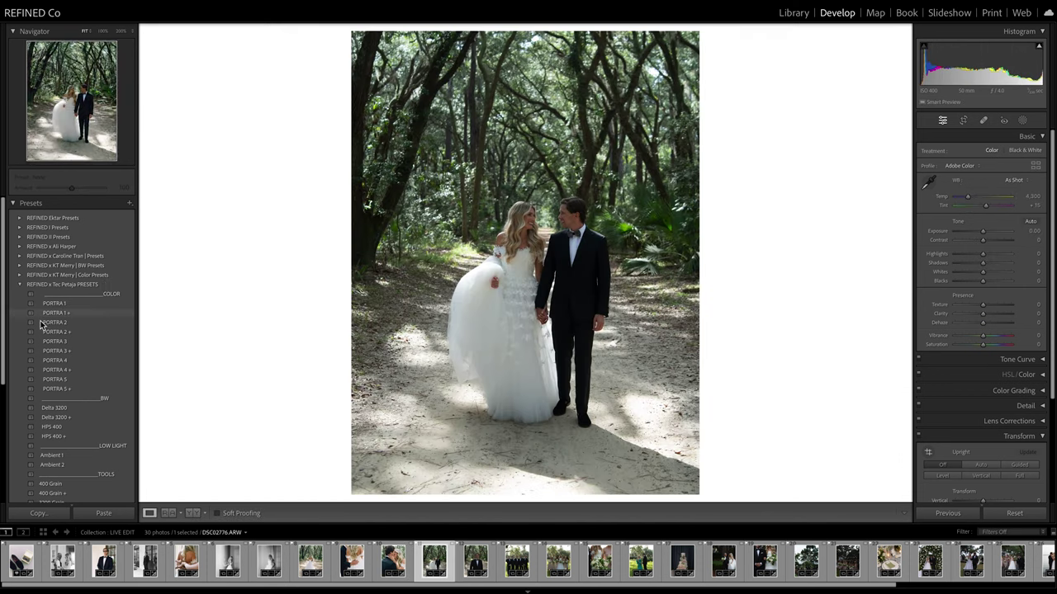
{"action": "left_click", "coordinate": [56, 305]}
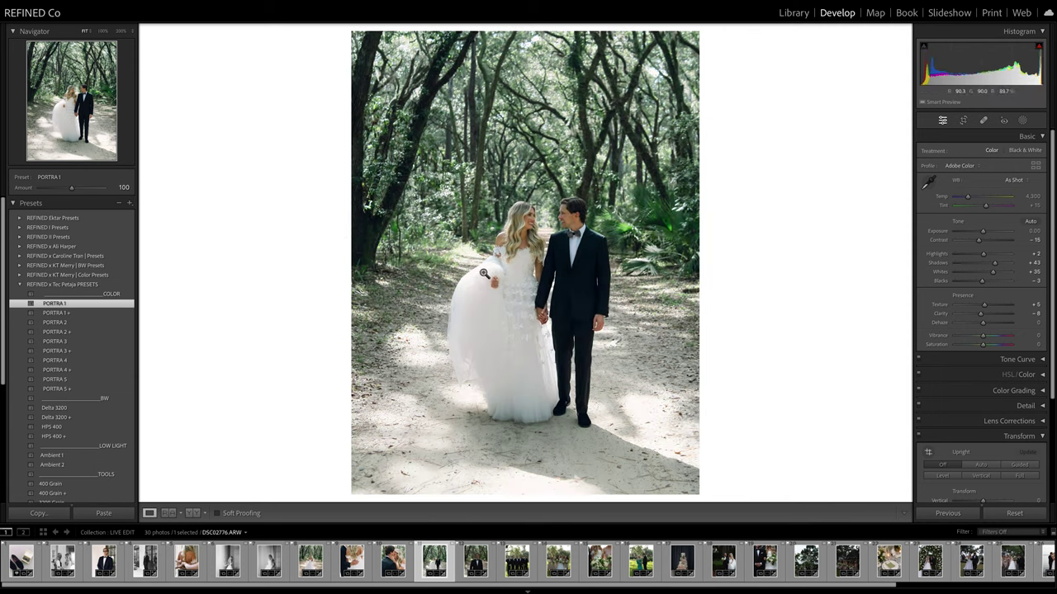
{"action": "left_click", "coordinate": [984, 232]}
{"action": "left_click_drag", "start_coordinate": [984, 235], "coordinate": [983, 231]}
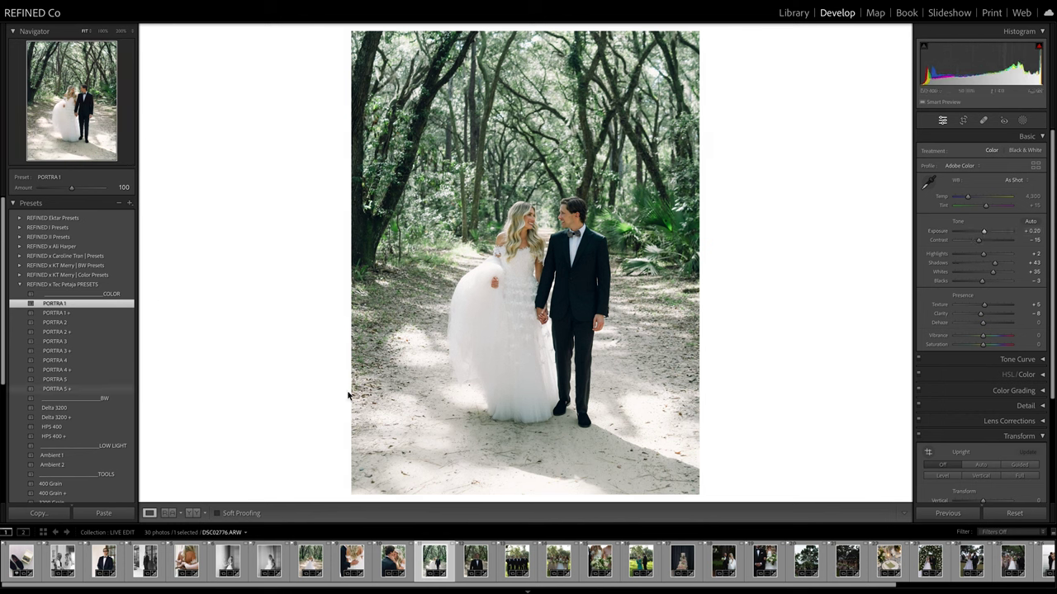
{"action": "left_click", "coordinate": [58, 381]}
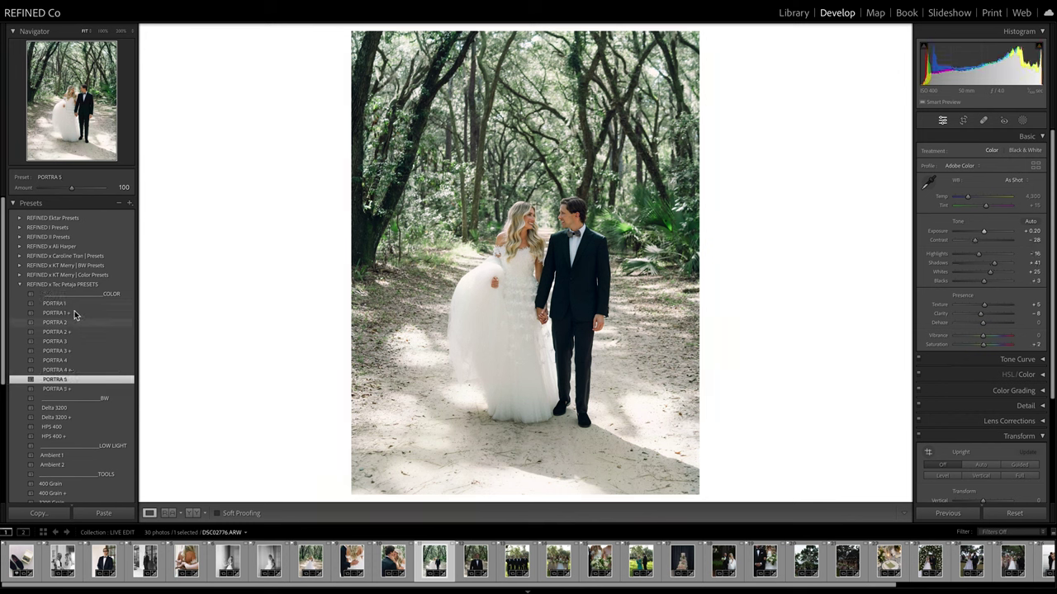
{"action": "left_click", "coordinate": [65, 303]}
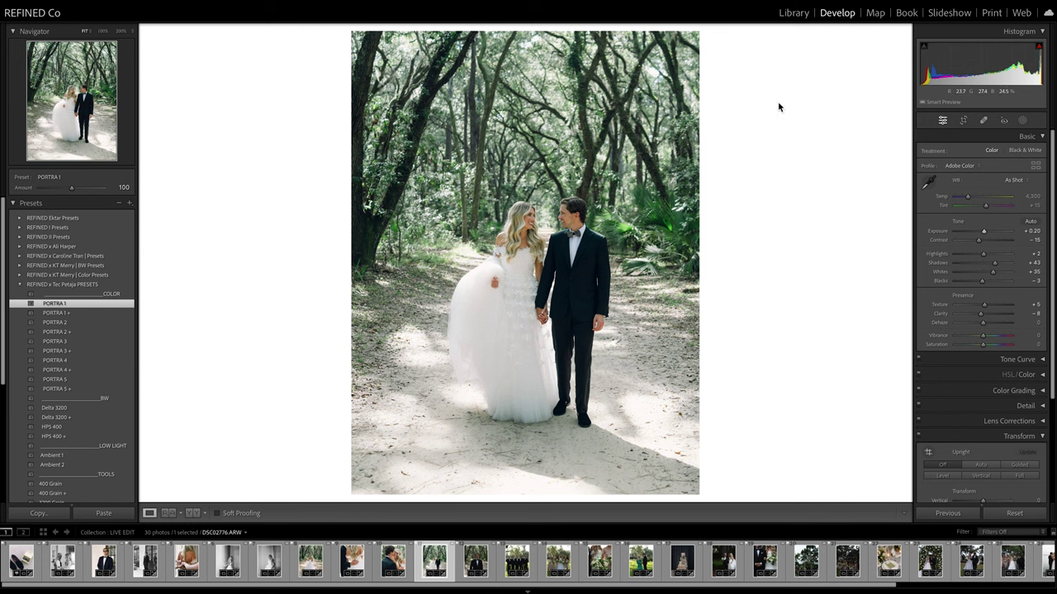
- Set the forest-path couple's temperature to 4,474 and tint to +27, then highlights to -18 and shadows to +46 in before/after view
{"action": "left_click", "coordinate": [968, 200]}
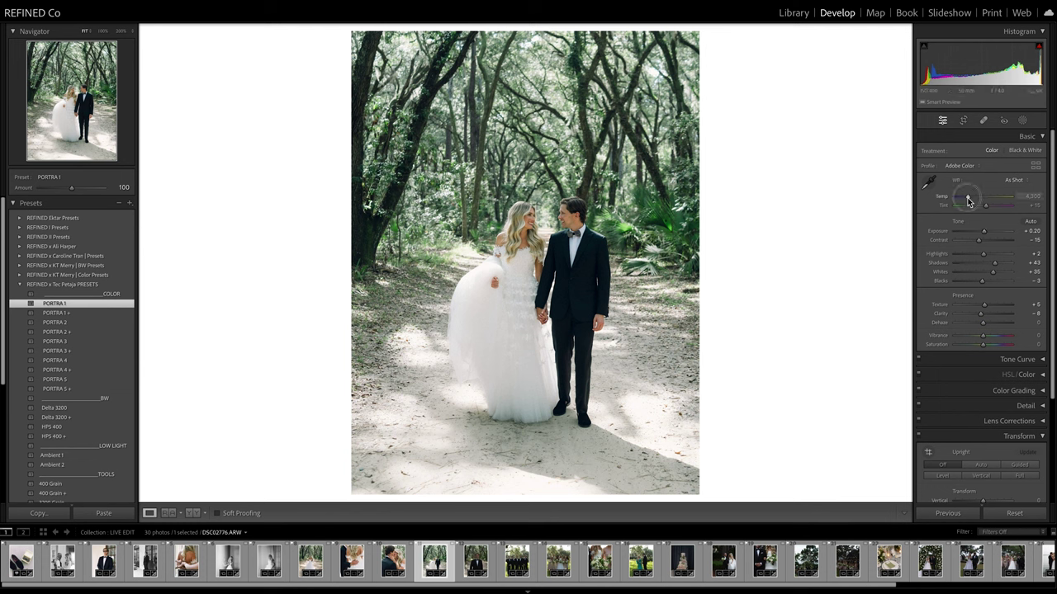
{"action": "left_click_drag", "start_coordinate": [969, 200], "coordinate": [990, 211]}
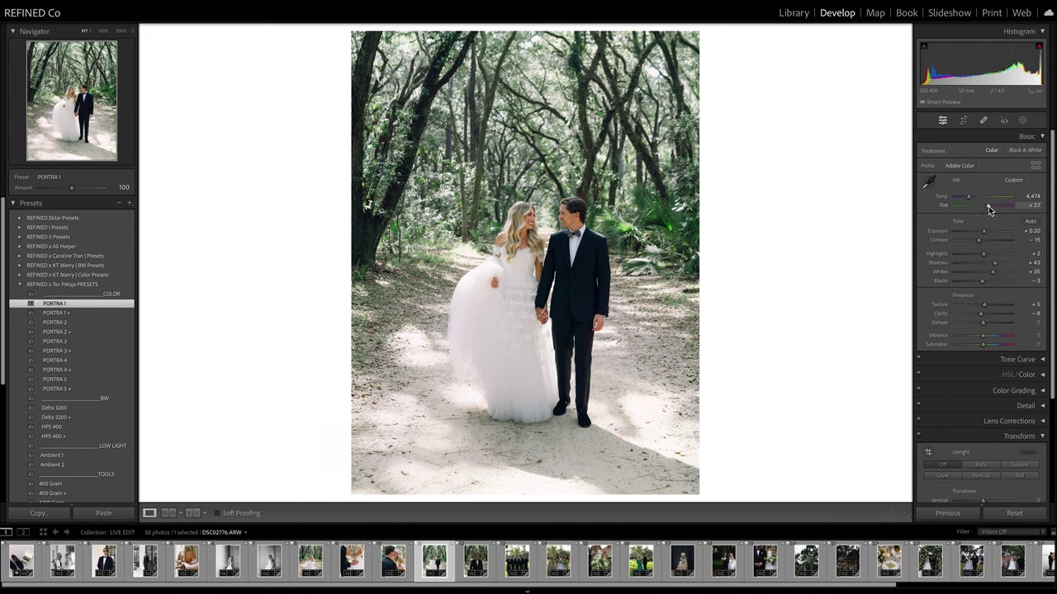
{"action": "left_click", "coordinate": [192, 513]}
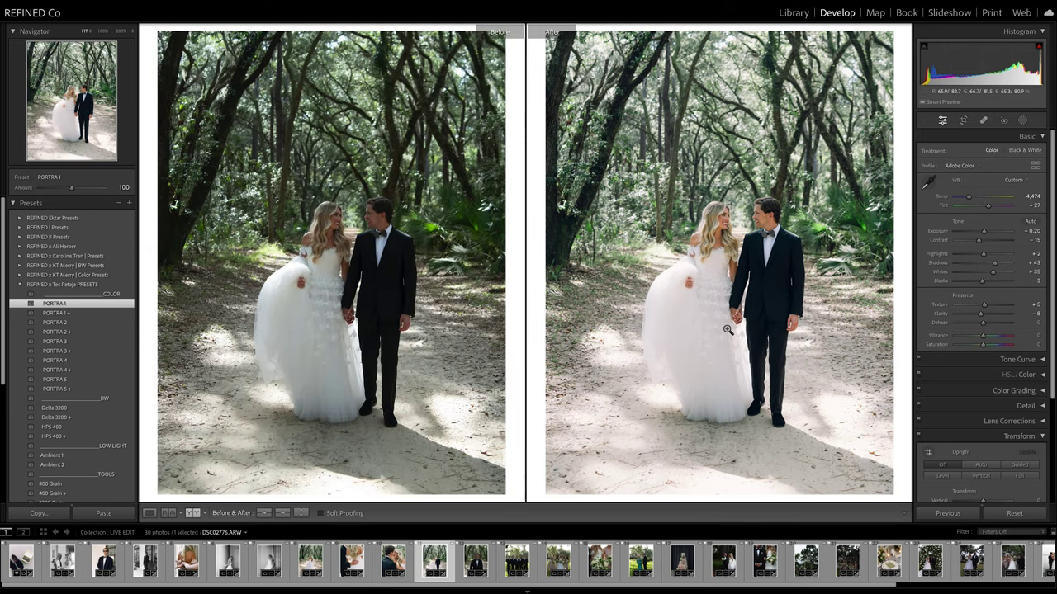
{"action": "left_click_drag", "start_coordinate": [983, 254], "coordinate": [996, 267]}
- Apply PORTRA 1 to the groom's solo portrait and set temperature 4,771, tint +30, exposure +0.50 and shadows +49
{"action": "key", "text": "Right"}
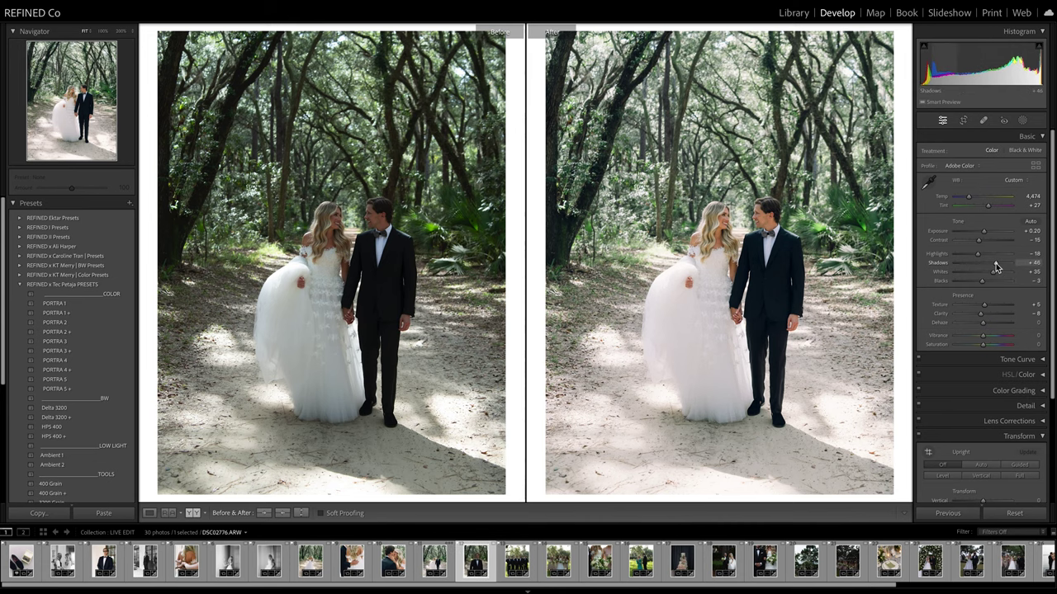
{"action": "left_click", "coordinate": [99, 303]}
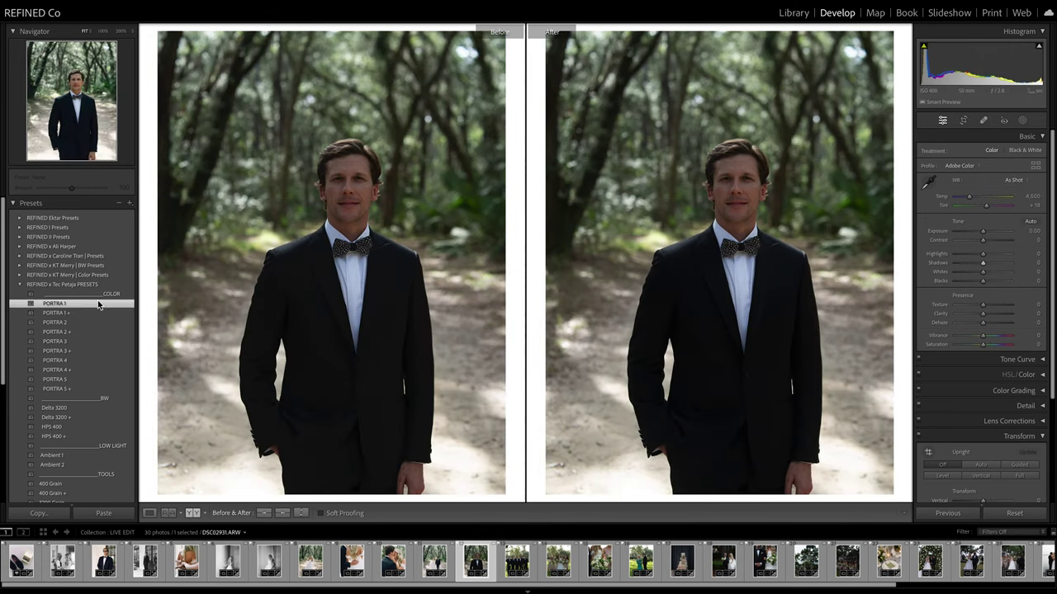
{"action": "left_click_drag", "start_coordinate": [987, 208], "coordinate": [996, 263]}
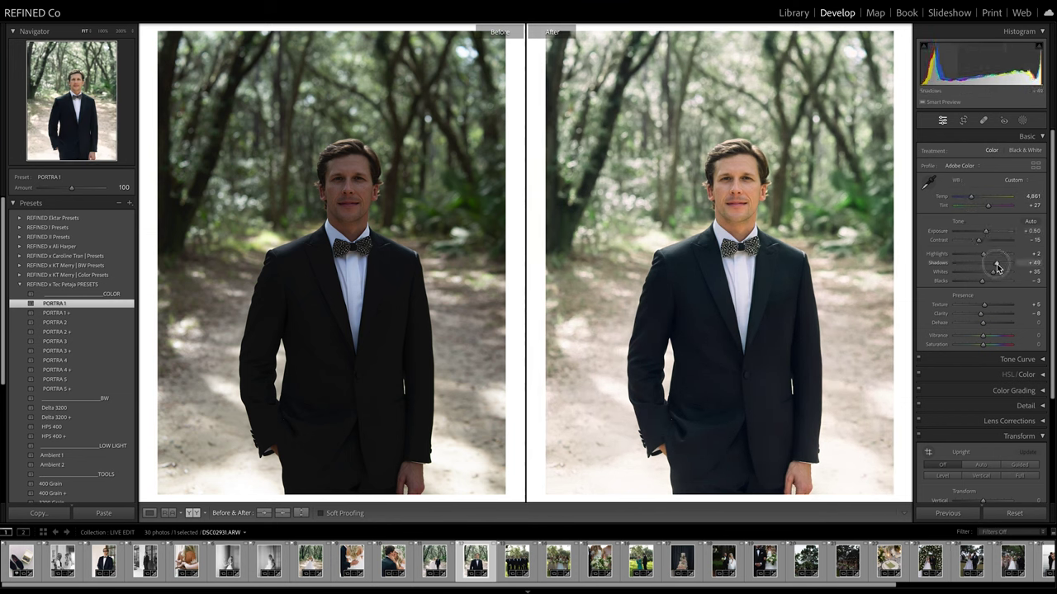
{"action": "left_click_drag", "start_coordinate": [972, 200], "coordinate": [990, 208]}
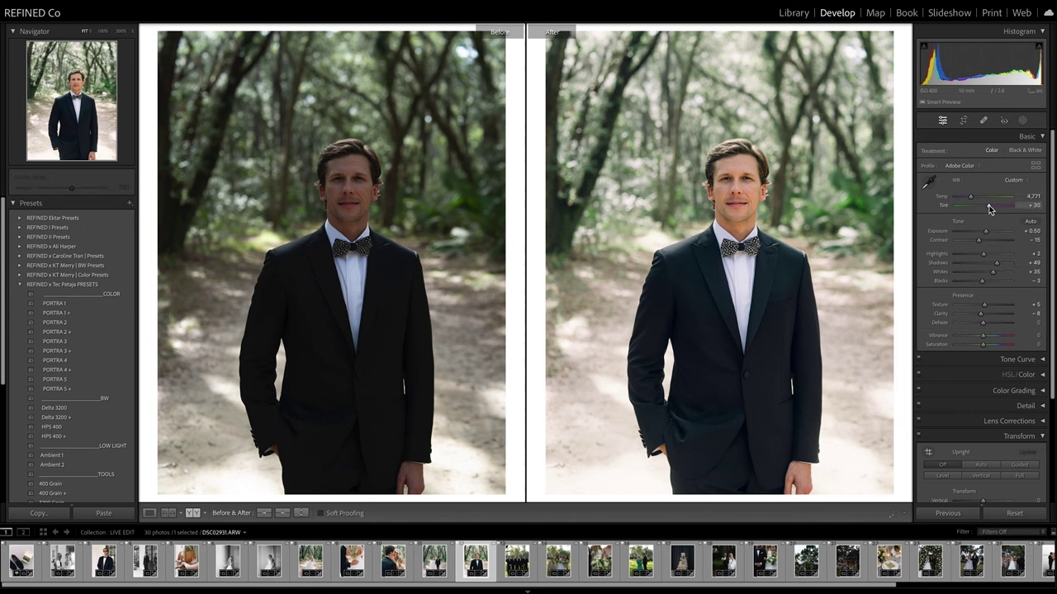
- Apply PORTRA 1 to the groomsmen group photo and set exposure +0.25, tint +20 and temperature 5,754
{"action": "key", "text": "Right"}
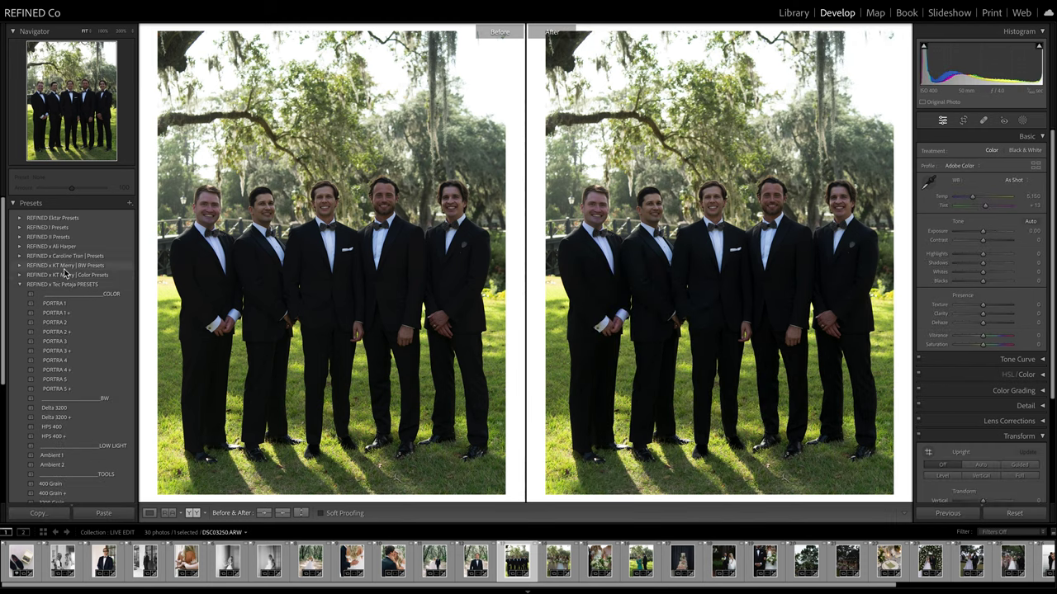
{"action": "left_click", "coordinate": [54, 303]}
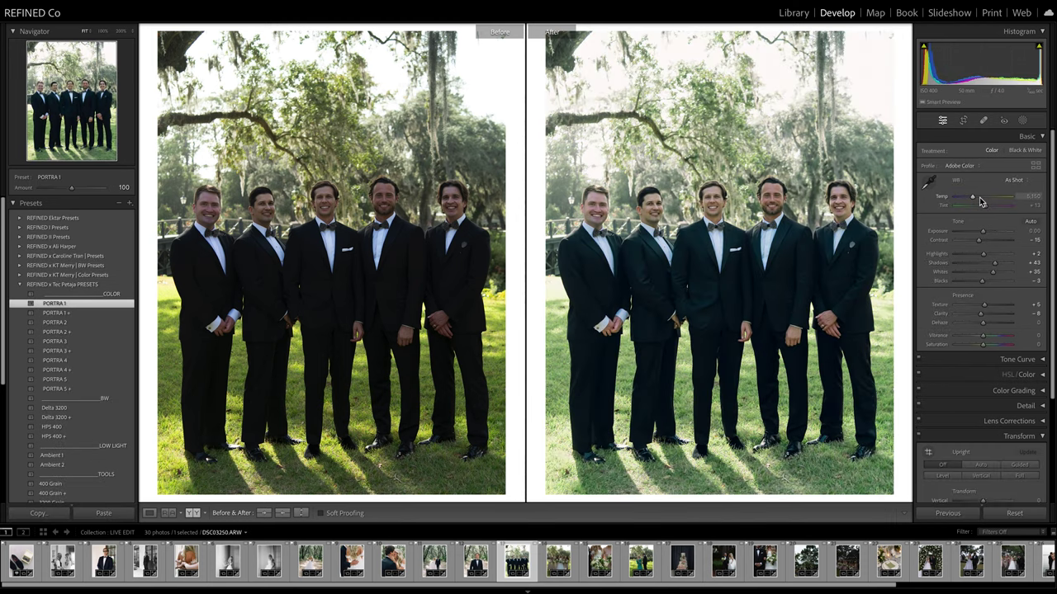
{"action": "left_click_drag", "start_coordinate": [982, 232], "coordinate": [985, 236]}
{"action": "left_click_drag", "start_coordinate": [973, 200], "coordinate": [975, 200]}
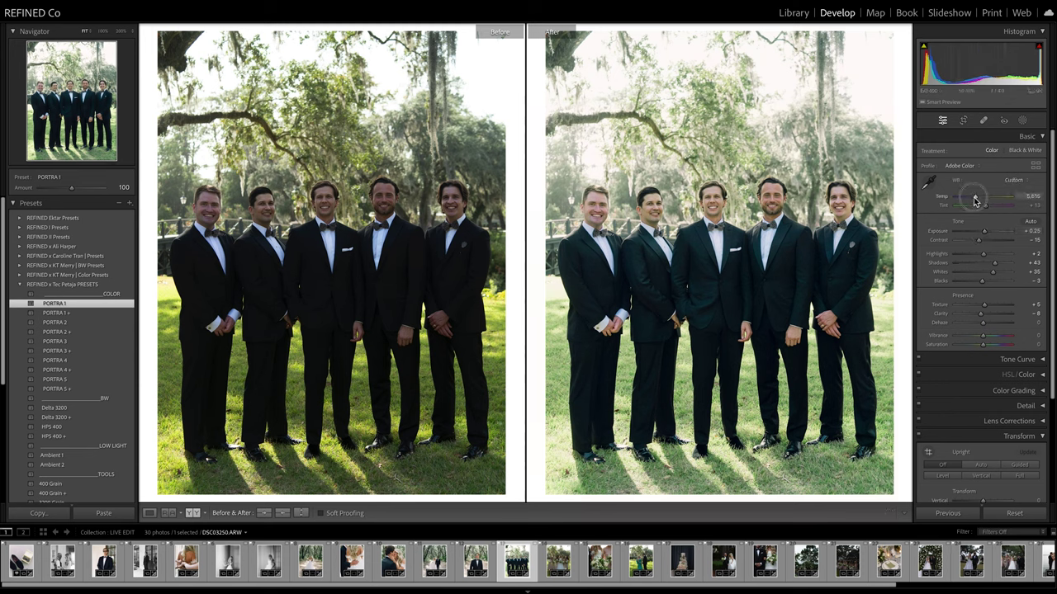
{"action": "left_click_drag", "start_coordinate": [975, 201], "coordinate": [976, 200]}
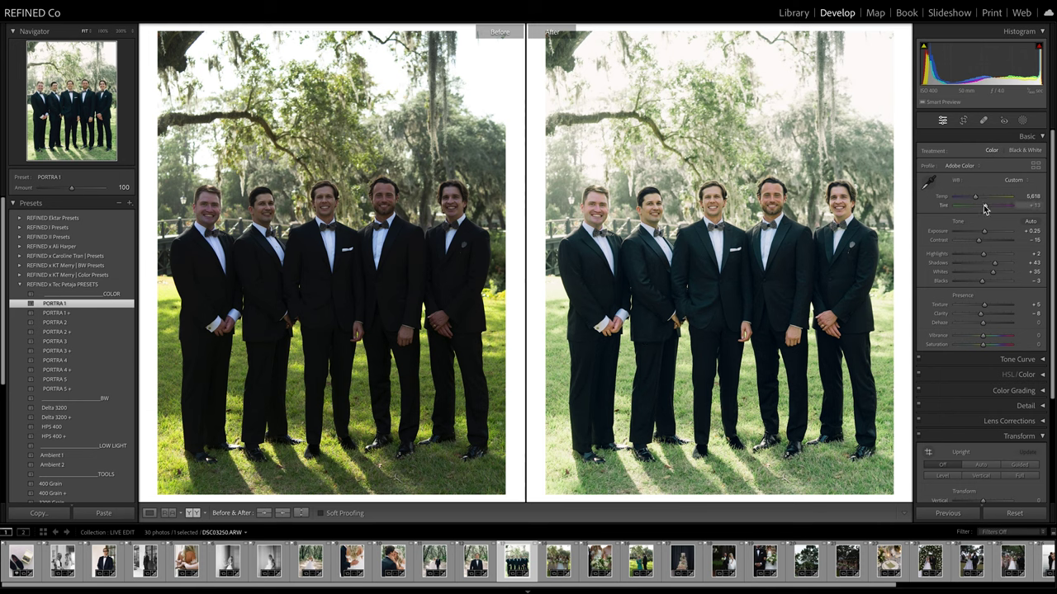
{"action": "left_click_drag", "start_coordinate": [985, 207], "coordinate": [977, 201]}
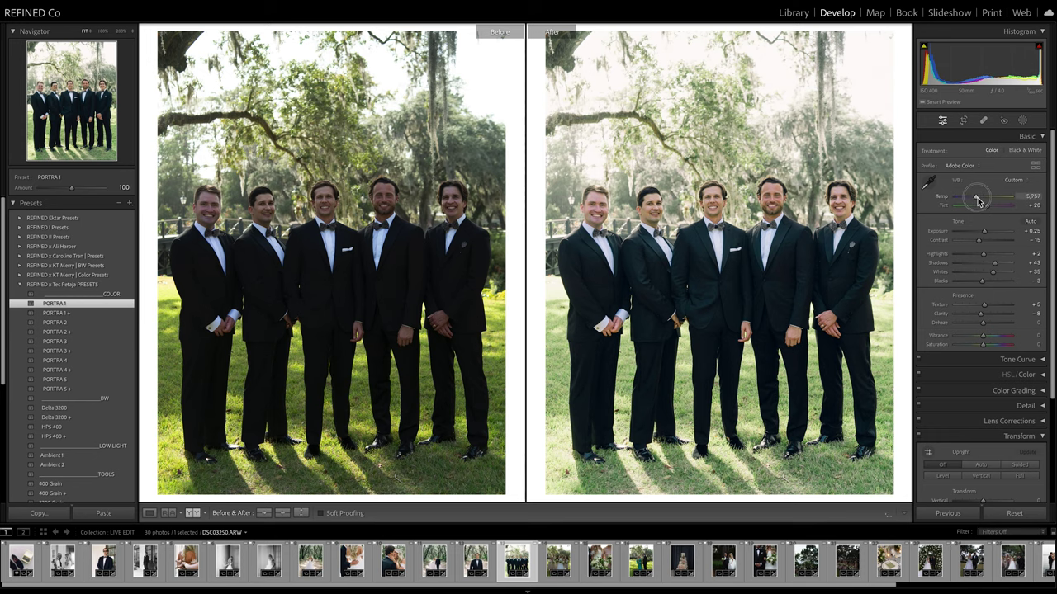
- Inspect the groomsmen up close and refine the tint to +24 and the contrast to -5
{"action": "key", "text": "z"}
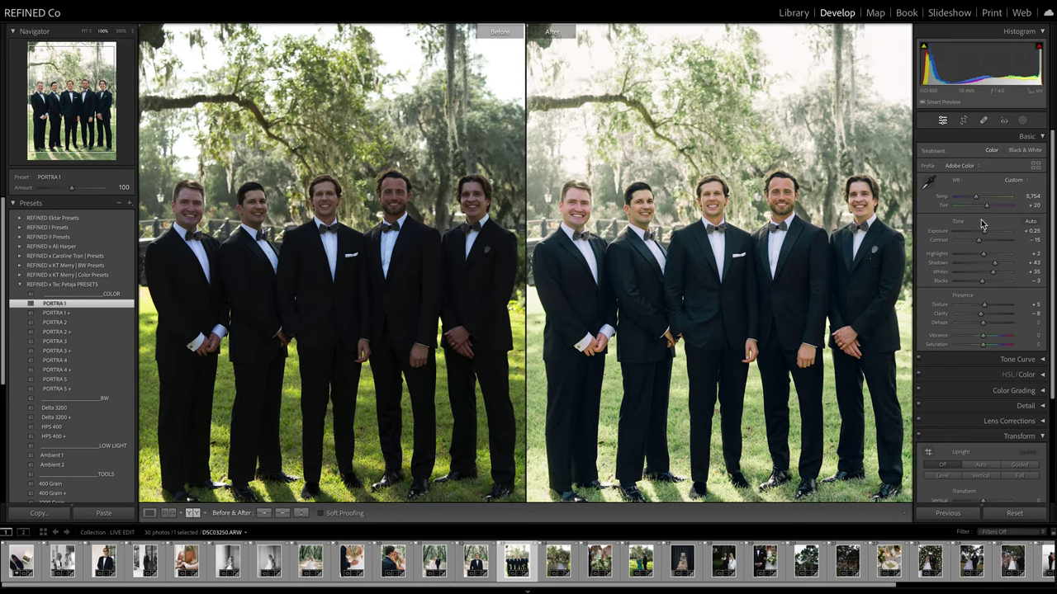
{"action": "left_click_drag", "start_coordinate": [987, 207], "coordinate": [982, 244]}
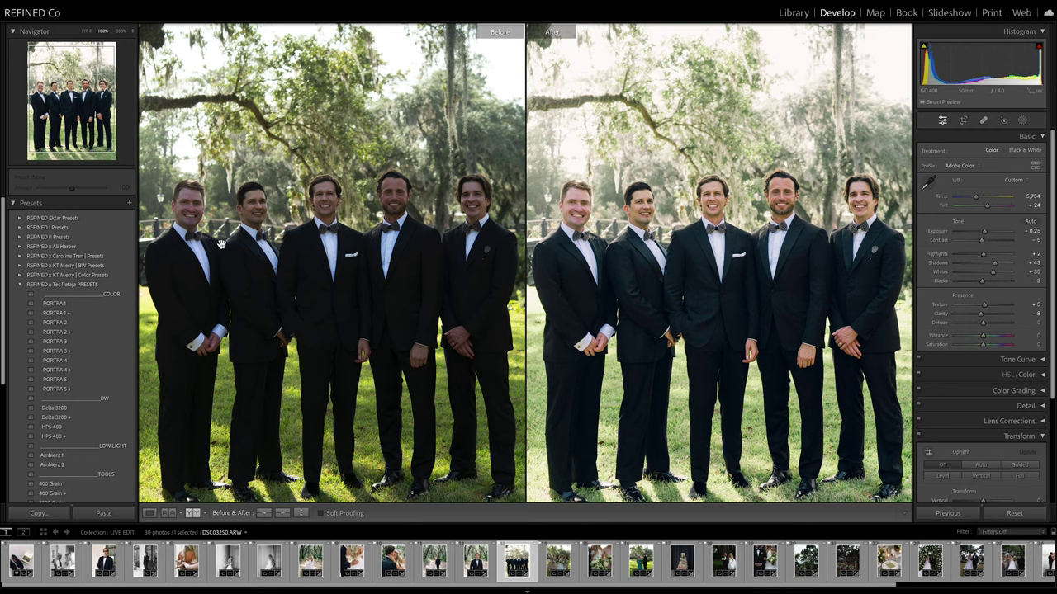
{"action": "left_click", "coordinate": [630, 316]}
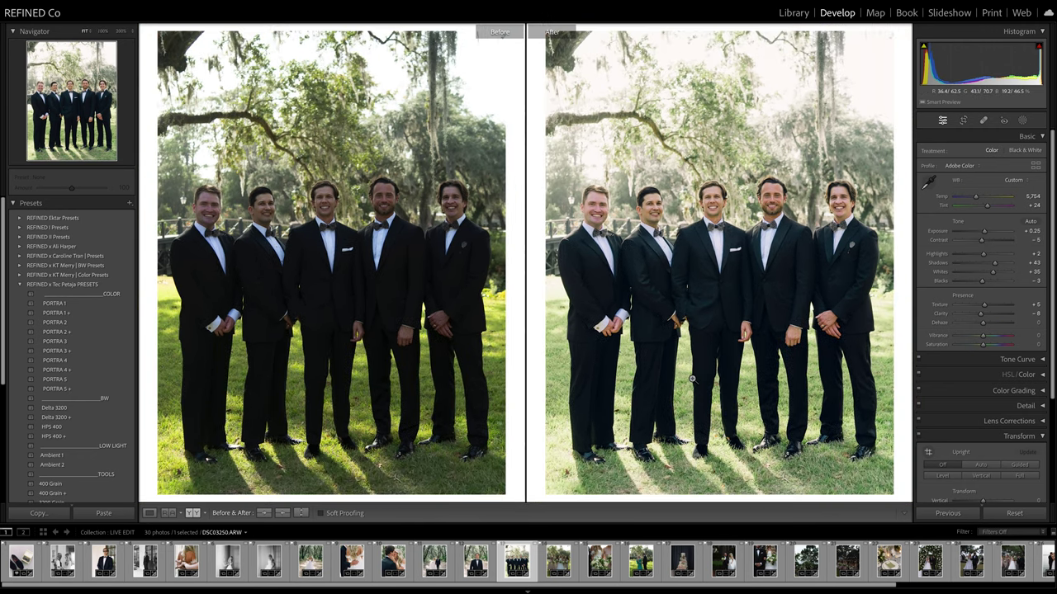
- Apply PORTRA 1 to the bridesmaids group photo, set shadows to +53 and tint to +25, and fine-tune the temperature on a closer view
{"action": "key", "text": "Right"}
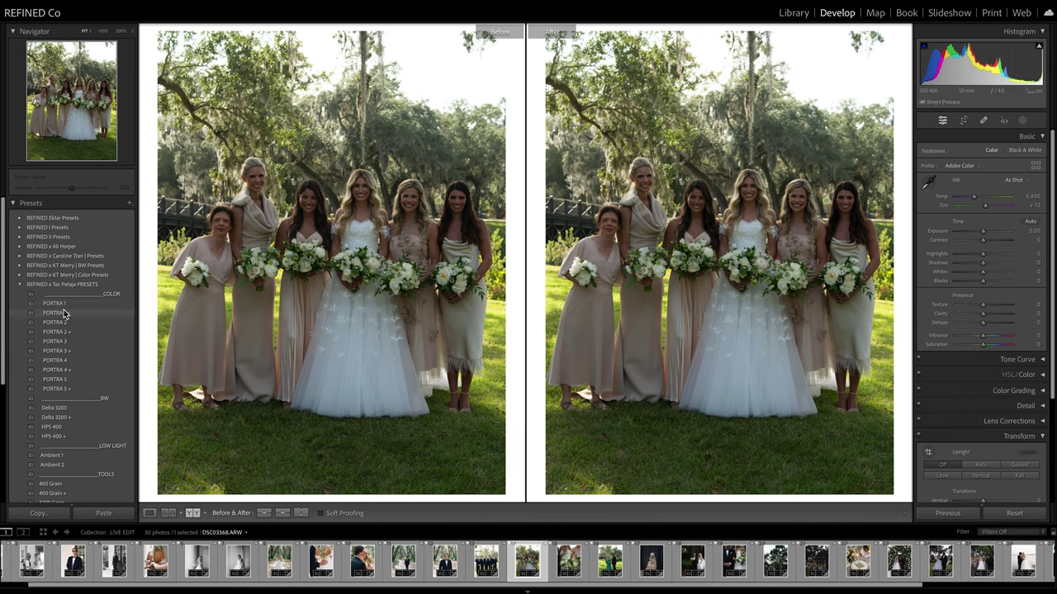
{"action": "left_click", "coordinate": [57, 304]}
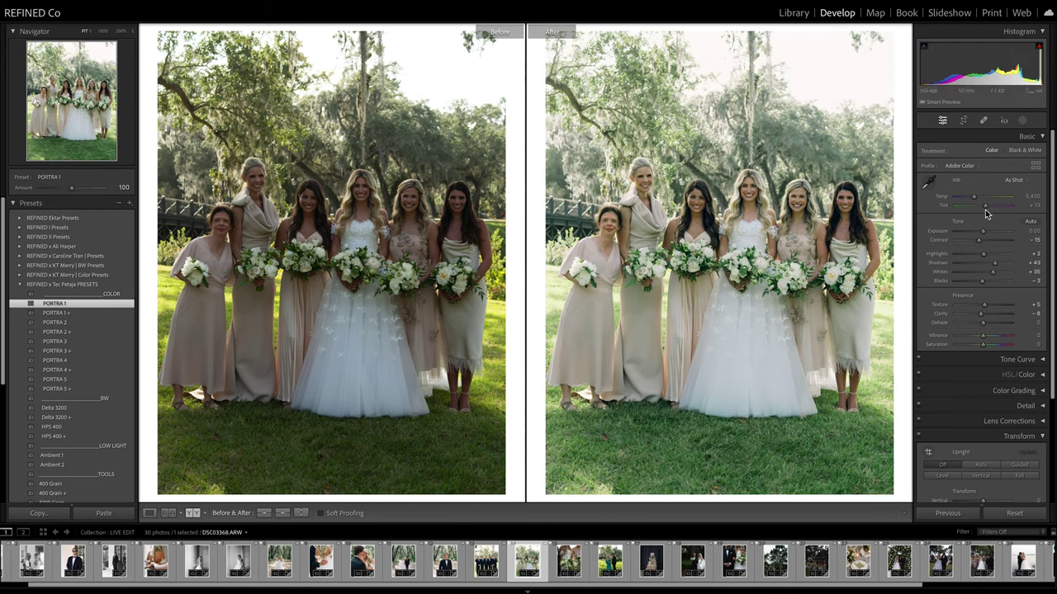
{"action": "left_click_drag", "start_coordinate": [986, 206], "coordinate": [977, 200]}
{"action": "left_click_drag", "start_coordinate": [986, 207], "coordinate": [987, 210]}
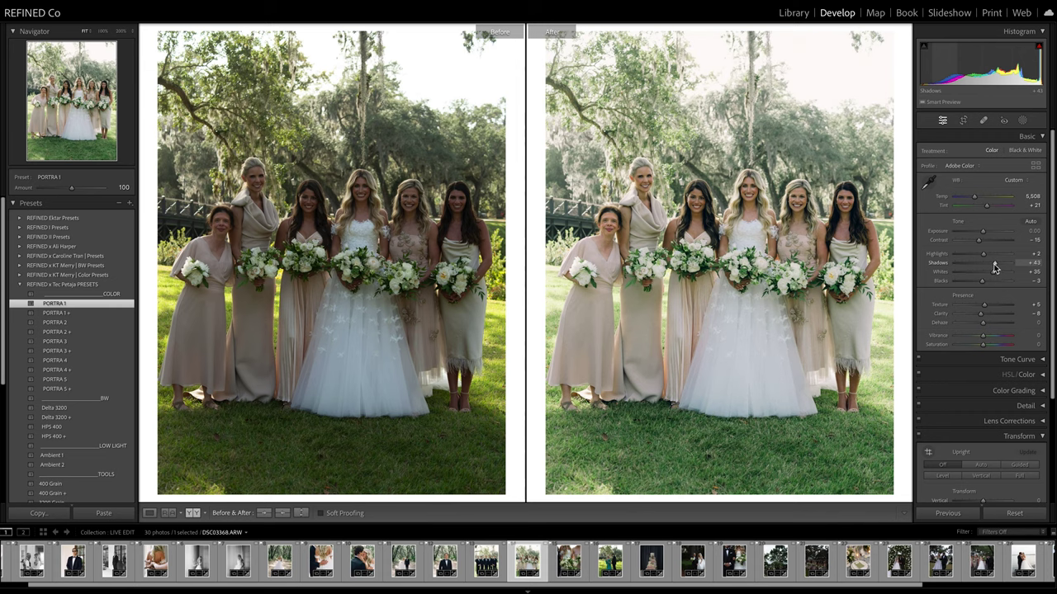
{"action": "left_click_drag", "start_coordinate": [994, 263], "coordinate": [997, 267]}
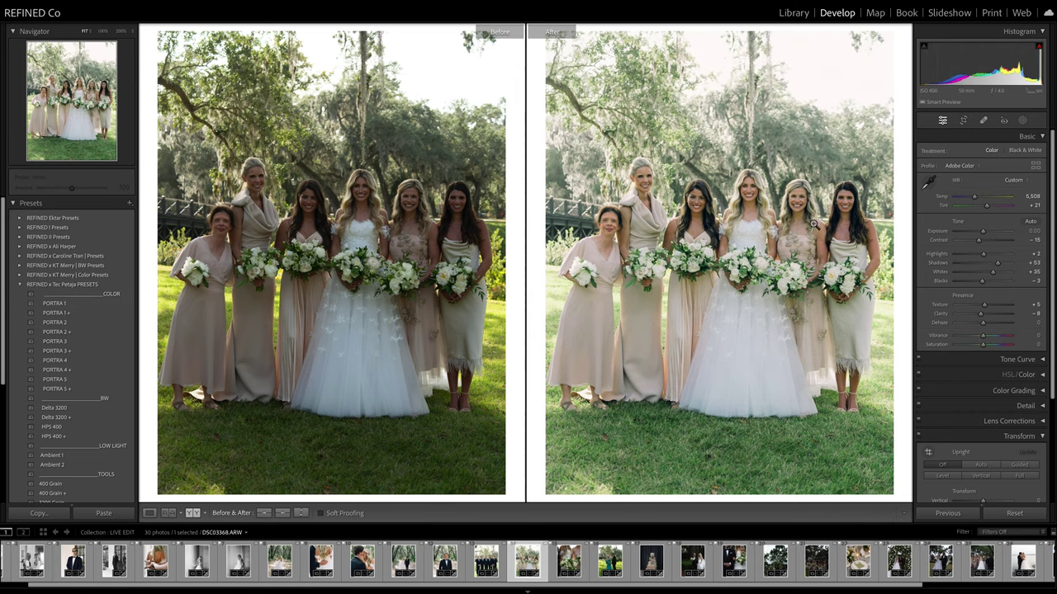
{"action": "left_click", "coordinate": [871, 204]}
{"action": "left_click_drag", "start_coordinate": [986, 206], "coordinate": [976, 201]}
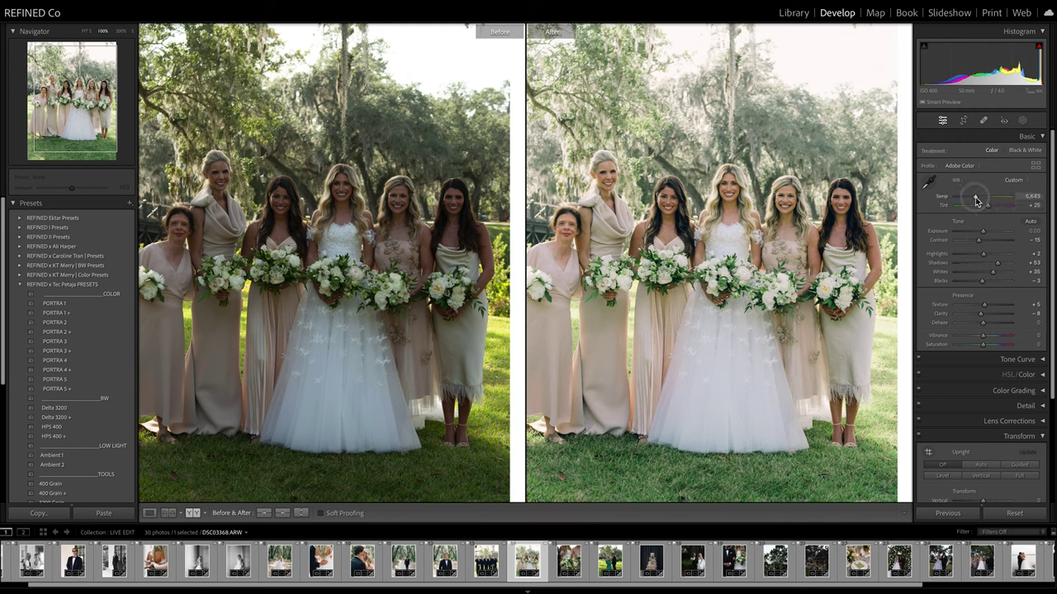
- Set the bridesmaids photo to temperature 5,754 and tint +29, then straighten it with a crop angle of about -1.65
{"action": "mouse_move", "coordinate": [976, 200]}
{"action": "left_mouse_down"}
{"action": "mouse_move", "coordinate": [991, 210]}
{"action": "mouse_move", "coordinate": [978, 200]}
{"action": "left_mouse_up"}
{"action": "key", "text": "z"}
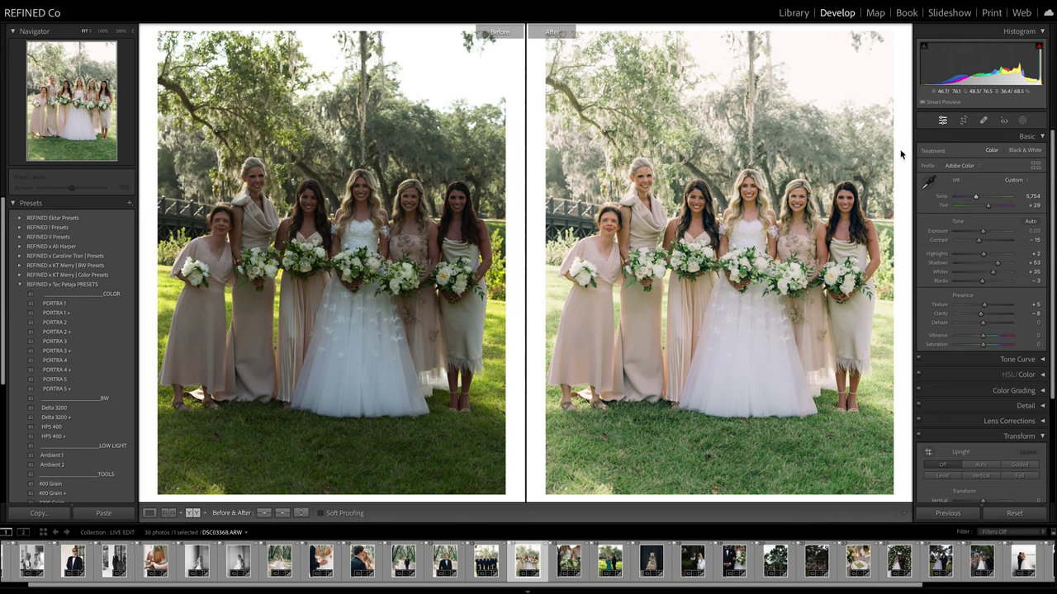
{"action": "left_click", "coordinate": [963, 120]}
{"action": "left_click_drag", "start_coordinate": [879, 208], "coordinate": [878, 194]}
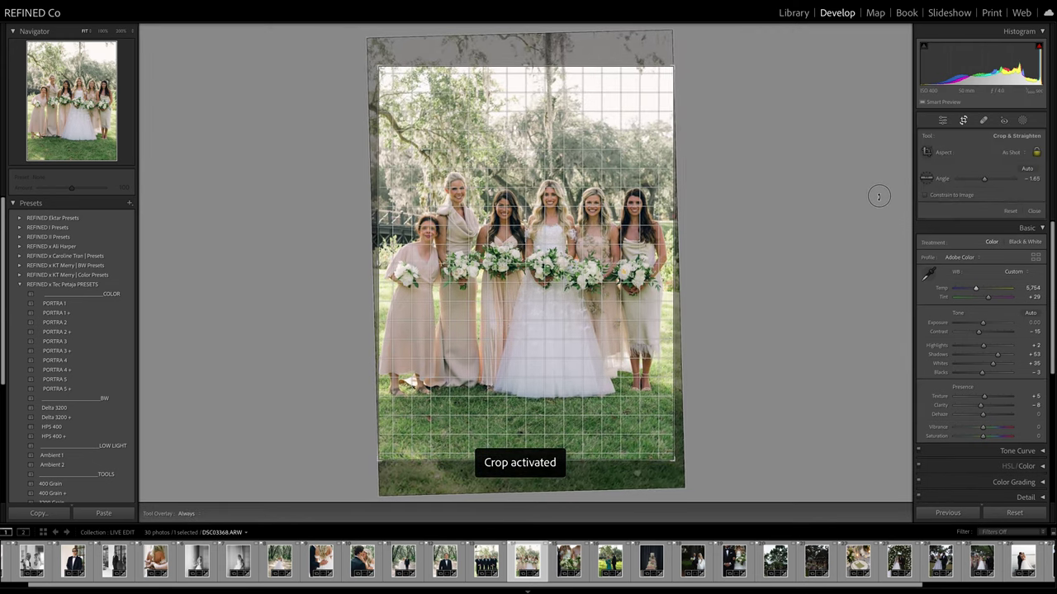
{"action": "key", "text": "r"}
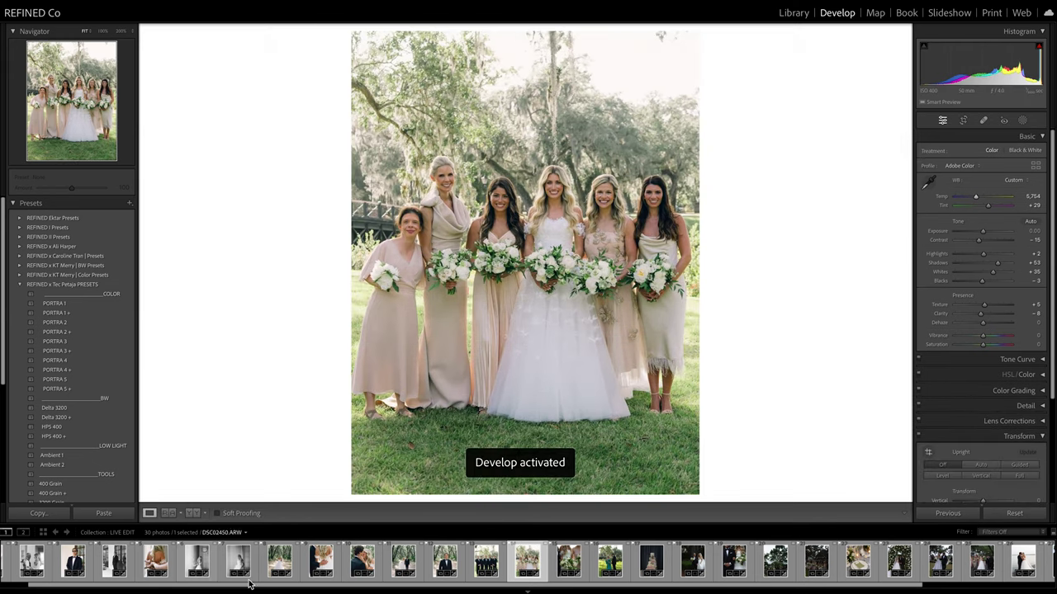
{"action": "key", "text": "y"}
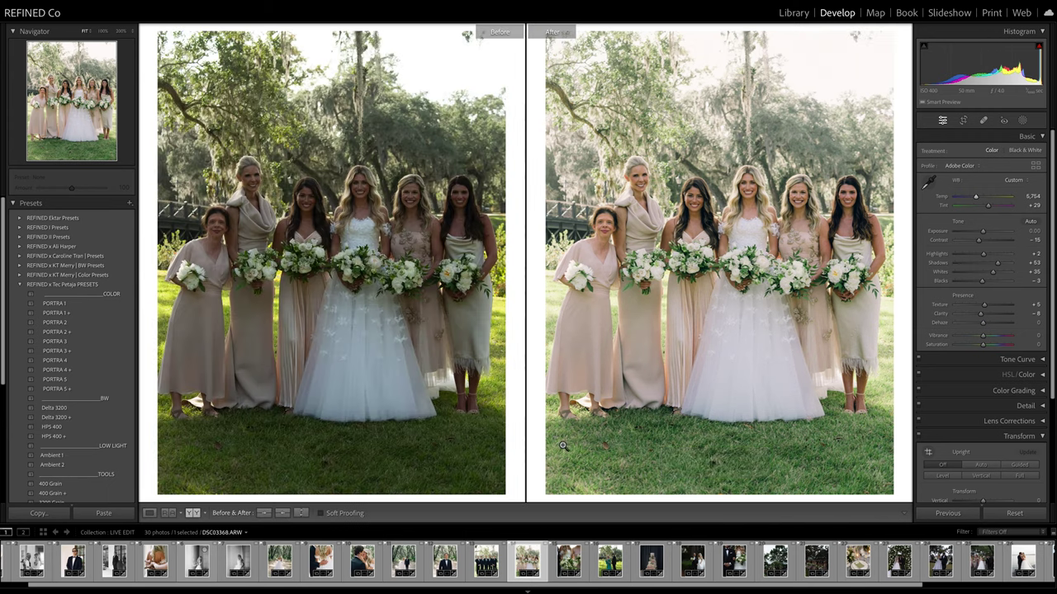
- Apply PORTRA 1 to the bride's bouquet close-up and set temperature 6,111 and tint +24
{"action": "key", "text": "Right"}
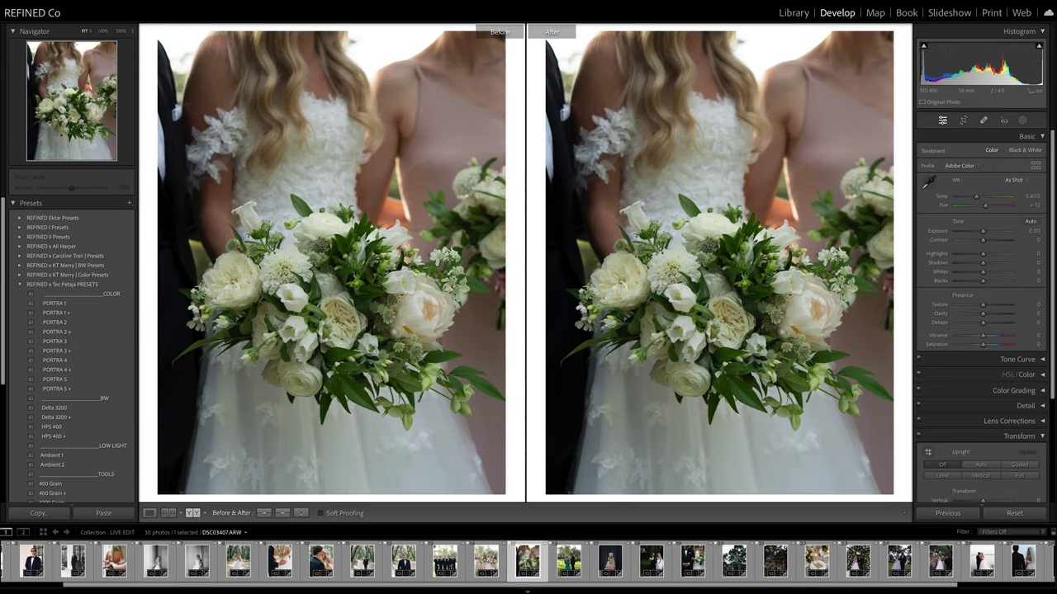
{"action": "left_click", "coordinate": [51, 303]}
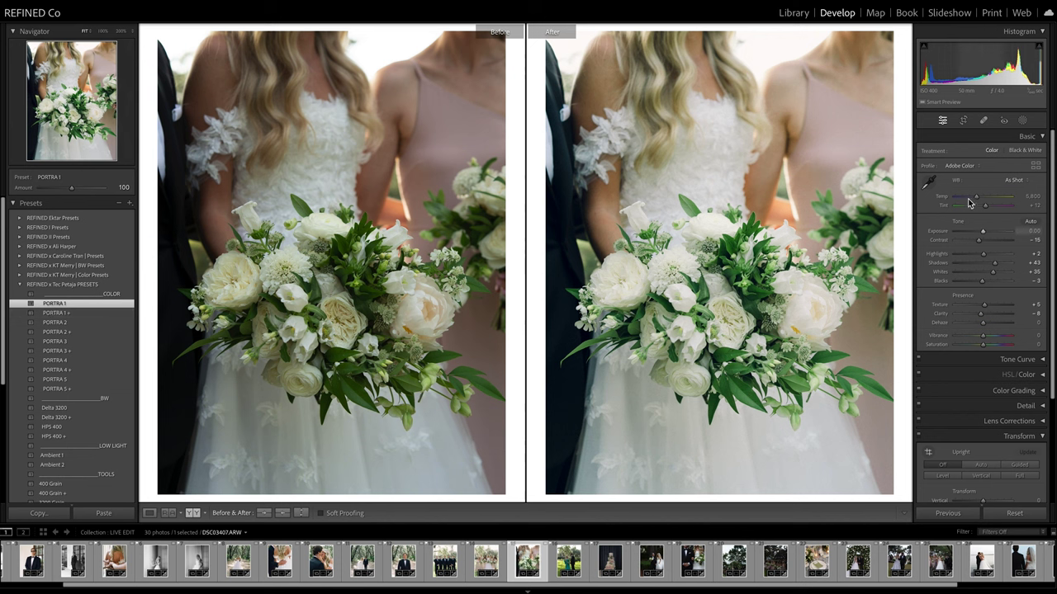
{"action": "left_click_drag", "start_coordinate": [976, 200], "coordinate": [993, 211]}
- Apply PORTRA 1 to the photo of the groom with the woman in the green dress and set temperature 5,592, tint +38 and contrast -8
{"action": "key", "text": "Right"}
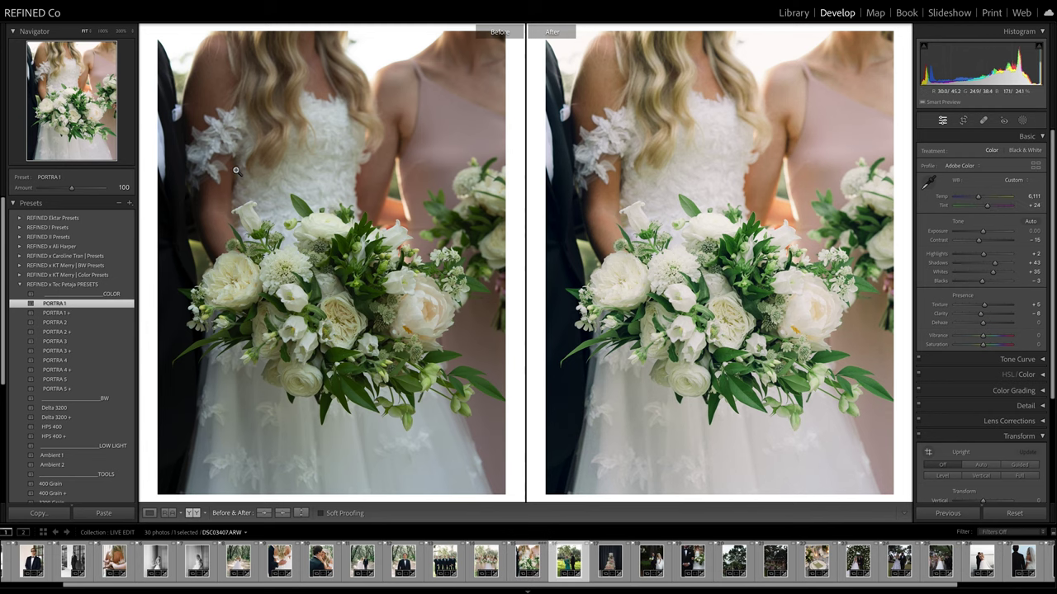
{"action": "left_click", "coordinate": [55, 303]}
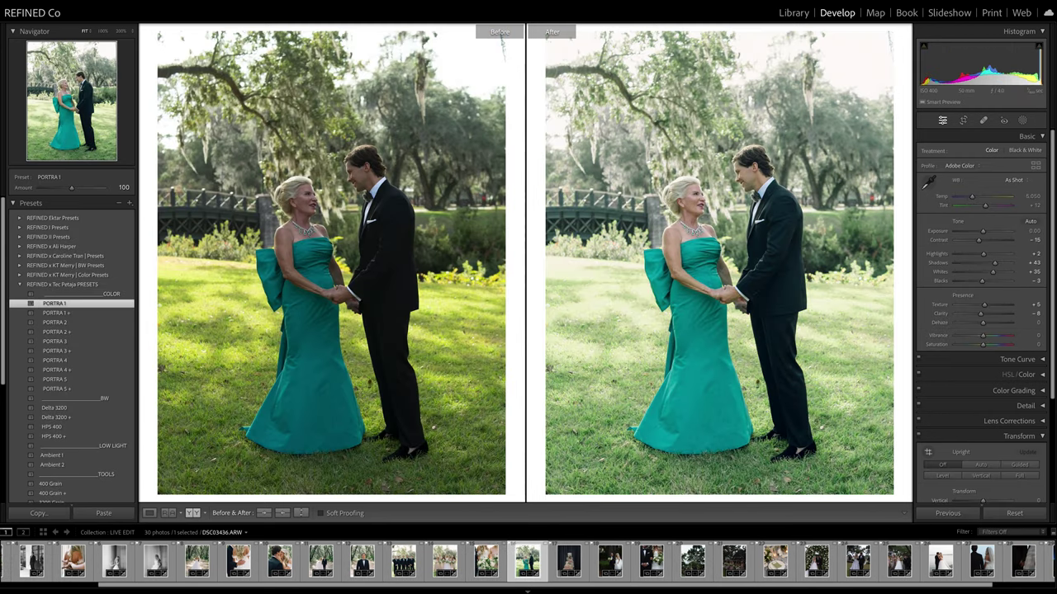
{"action": "left_click", "coordinate": [1014, 180]}
{"action": "left_click", "coordinate": [1015, 192]}
{"action": "mouse_move", "coordinate": [971, 196]}
{"action": "left_mouse_down"}
{"action": "mouse_move", "coordinate": [990, 210]}
{"action": "mouse_move", "coordinate": [975, 200]}
{"action": "left_mouse_up"}
{"action": "left_click_drag", "start_coordinate": [980, 239], "coordinate": [982, 239]}
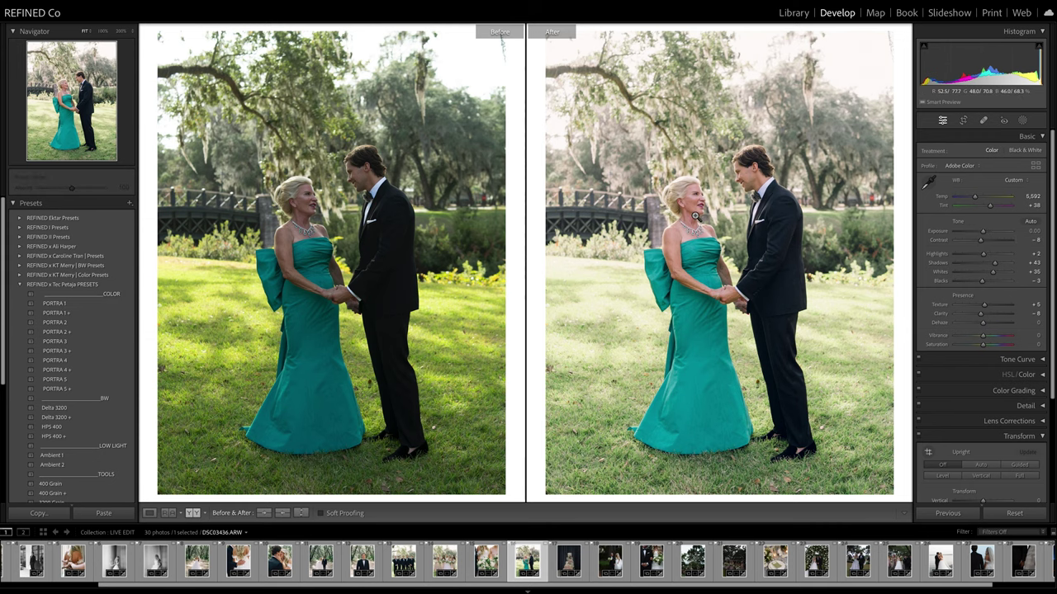
- Inspect the green-dress pair up close and refine the tint to +36, exposure to +0.05 and temperature to 5,516
{"action": "left_click", "coordinate": [696, 216]}
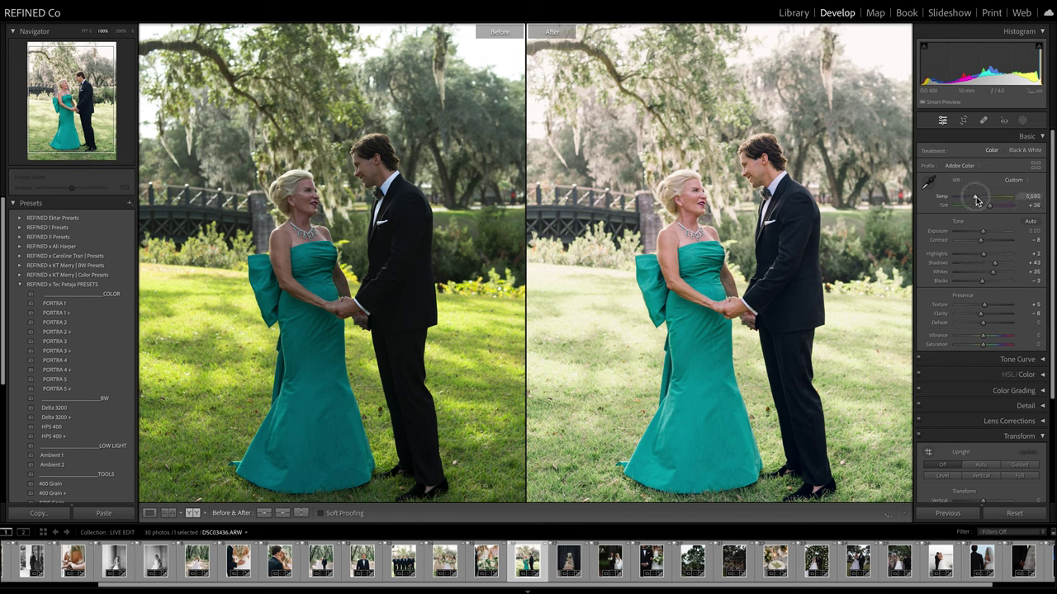
{"action": "left_click_drag", "start_coordinate": [981, 233], "coordinate": [982, 235]}
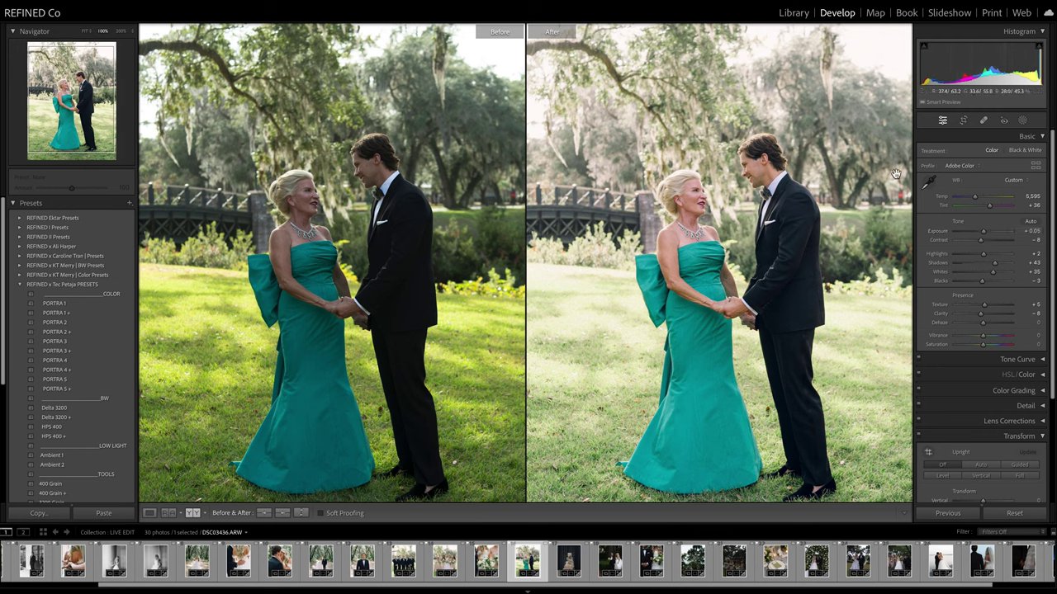
{"action": "left_click_drag", "start_coordinate": [976, 200], "coordinate": [975, 200]}
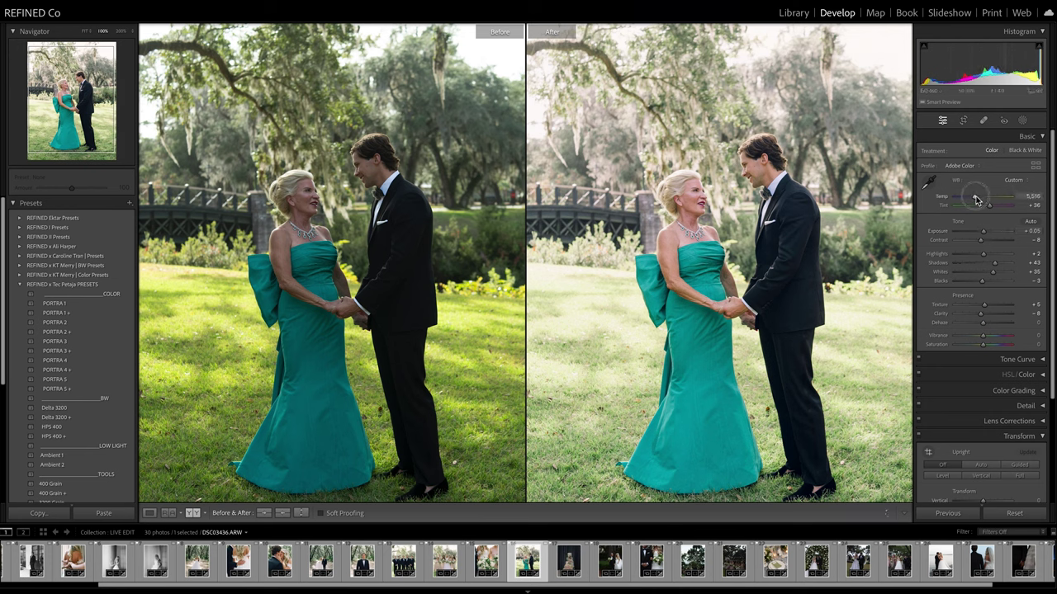
{"action": "key", "text": "Right"}
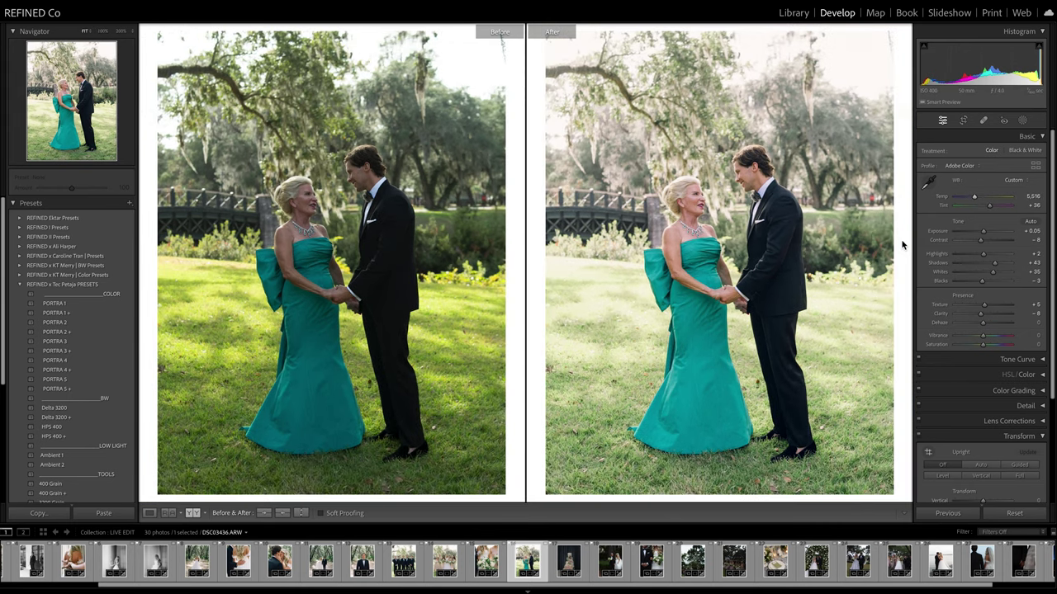
- Apply PORTRA 1 to the wedding cake photo and set exposure +0.30, tint +14 and temperature 3,225
{"action": "key", "text": "Right"}
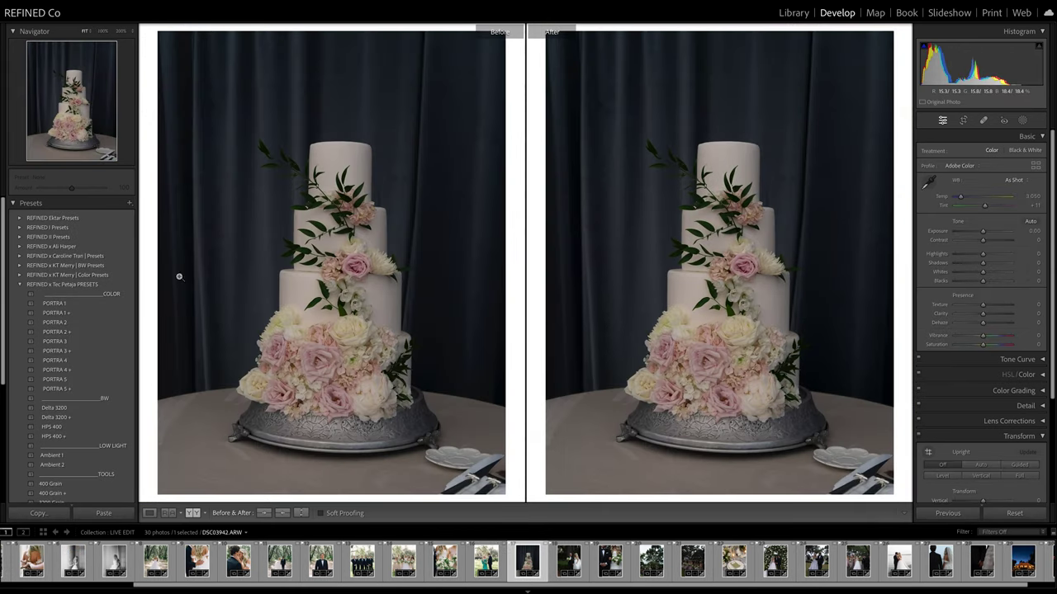
{"action": "left_click", "coordinate": [70, 305]}
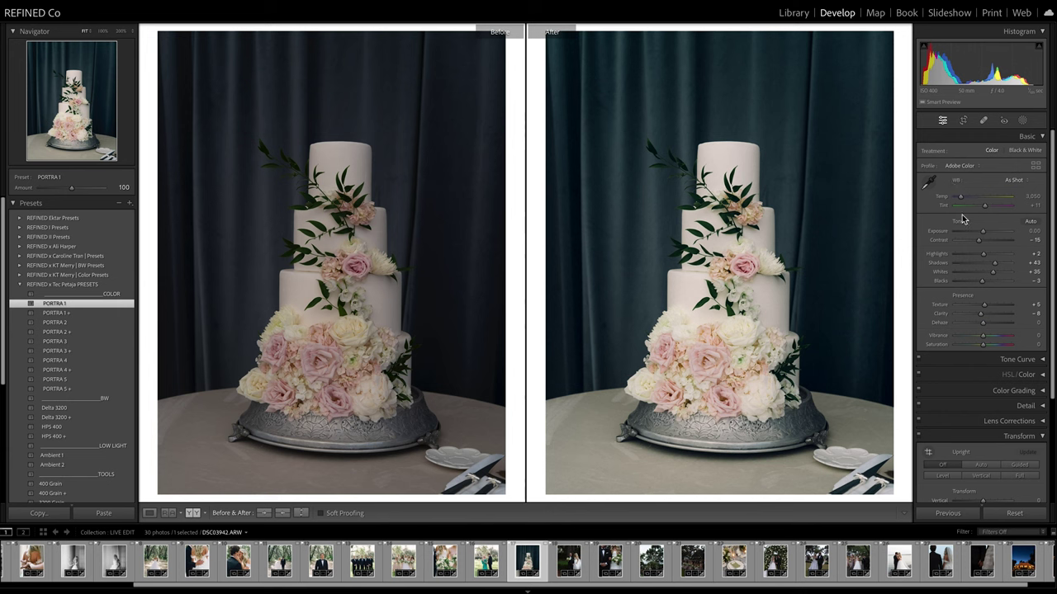
{"action": "left_click_drag", "start_coordinate": [960, 199], "coordinate": [961, 201]}
{"action": "left_click_drag", "start_coordinate": [982, 231], "coordinate": [985, 210]}
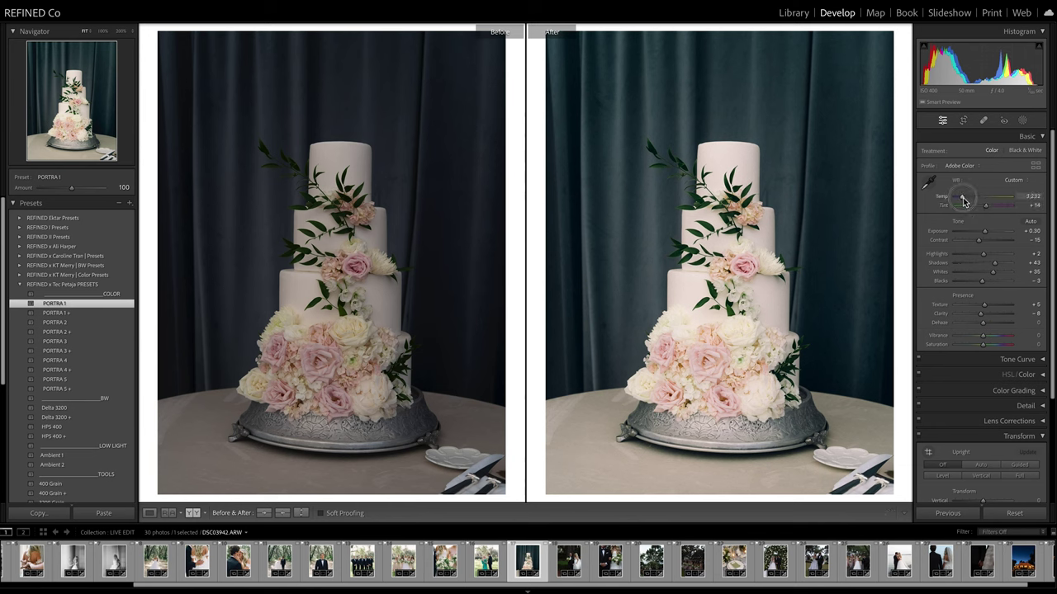
{"action": "left_click_drag", "start_coordinate": [961, 198], "coordinate": [963, 201]}
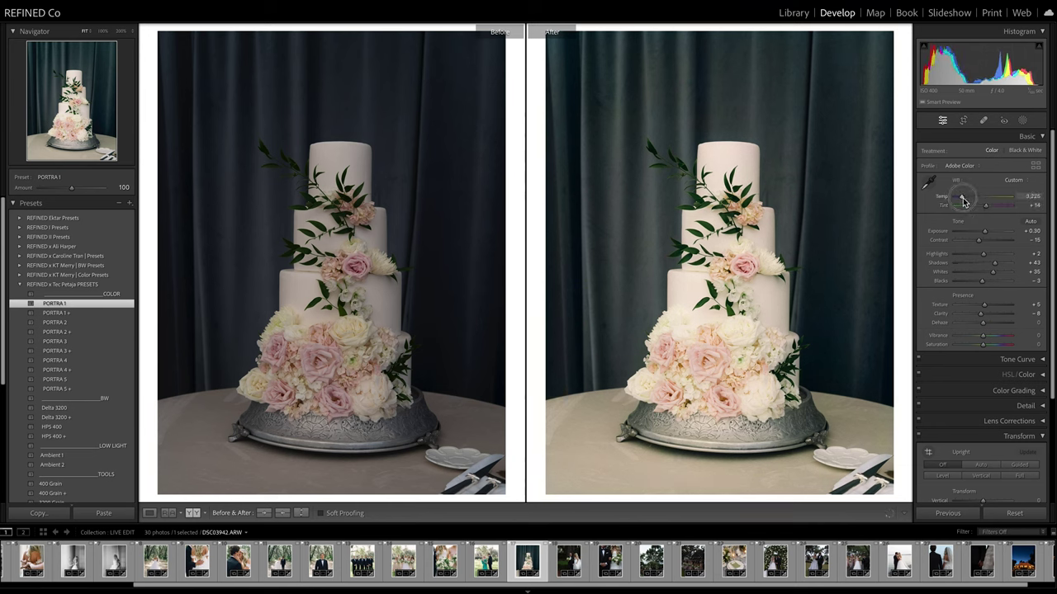
- Straighten the cake photo with a crop angle of about -1.02 and set shadows +62, whites +41 and temperature 3,101
{"action": "left_click", "coordinate": [963, 120]}
{"action": "left_click_drag", "start_coordinate": [859, 256], "coordinate": [861, 254]}
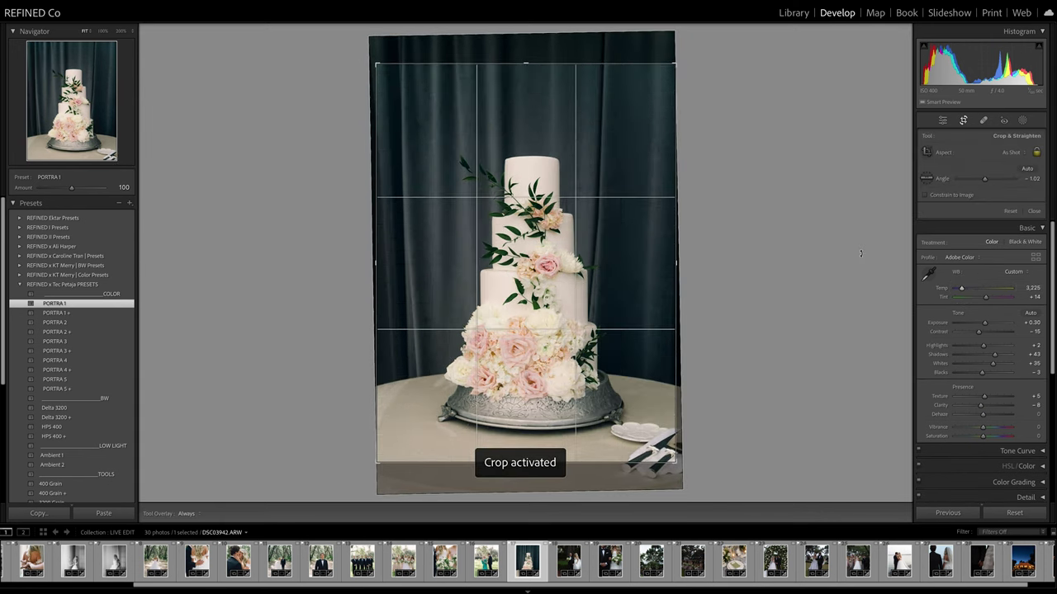
{"action": "key", "text": "Return"}
{"action": "left_click_drag", "start_coordinate": [974, 264], "coordinate": [998, 273]}
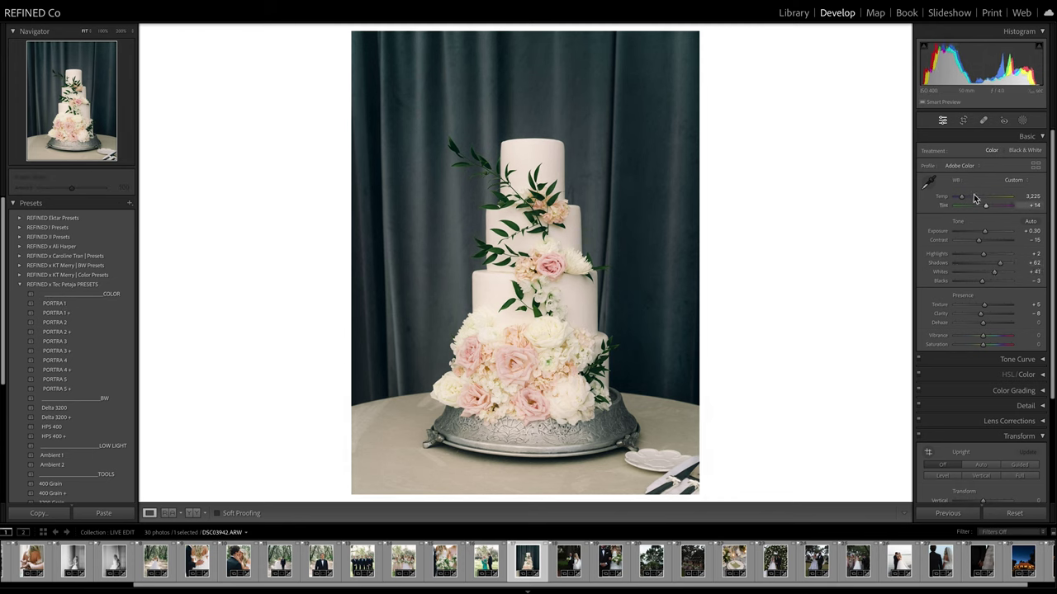
{"action": "left_click_drag", "start_coordinate": [962, 198], "coordinate": [962, 199]}
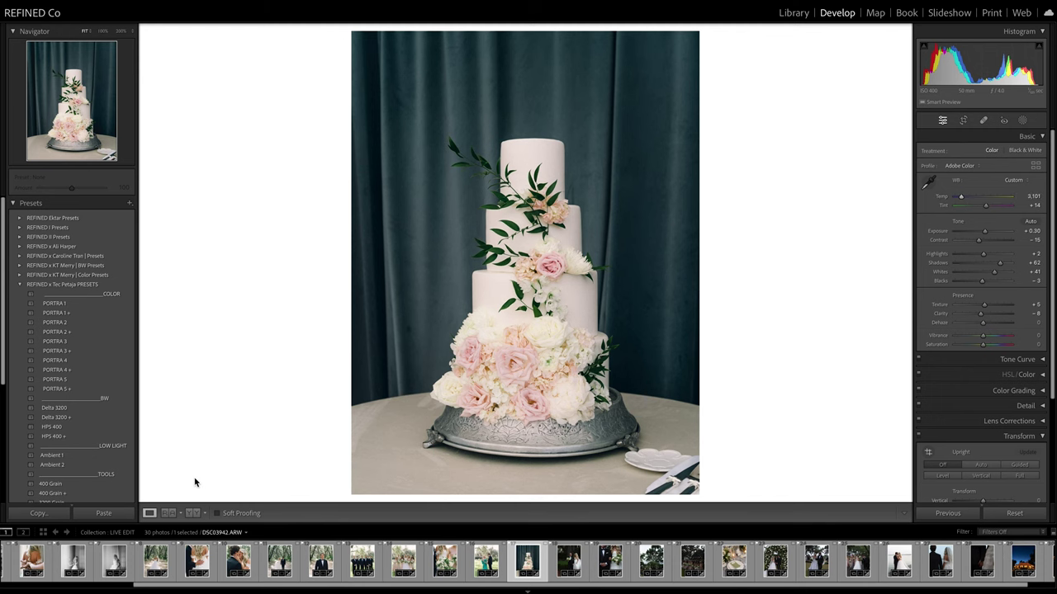
{"action": "key", "text": "y"}
- Apply PORTRA 1 to the photo of the bride walking with the older man and set temperature 6,729, tint +24, exposure +0.60 and highlights -33
{"action": "key", "text": "Right"}
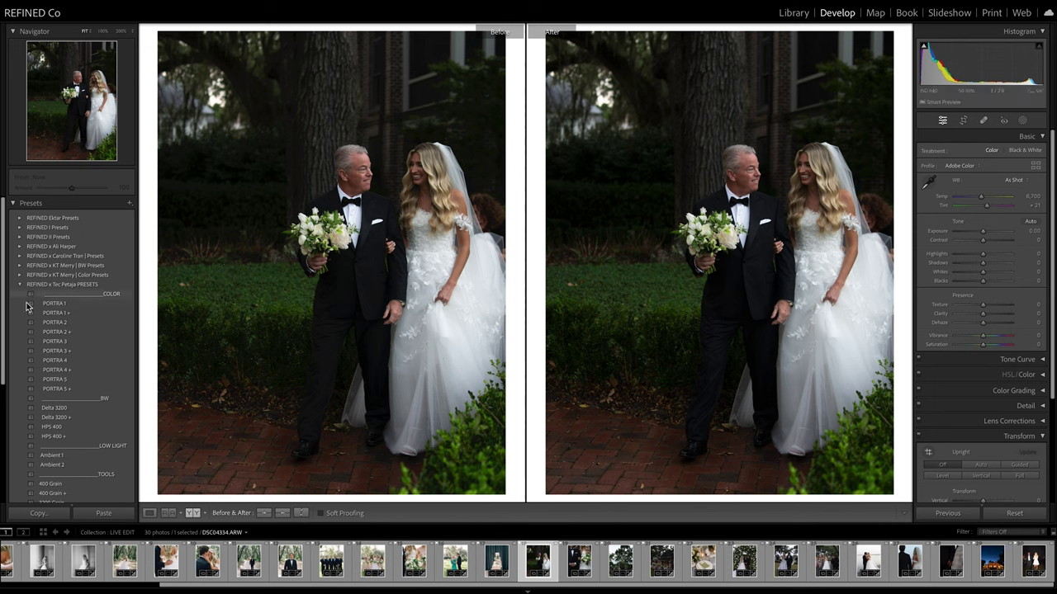
{"action": "left_click", "coordinate": [53, 304]}
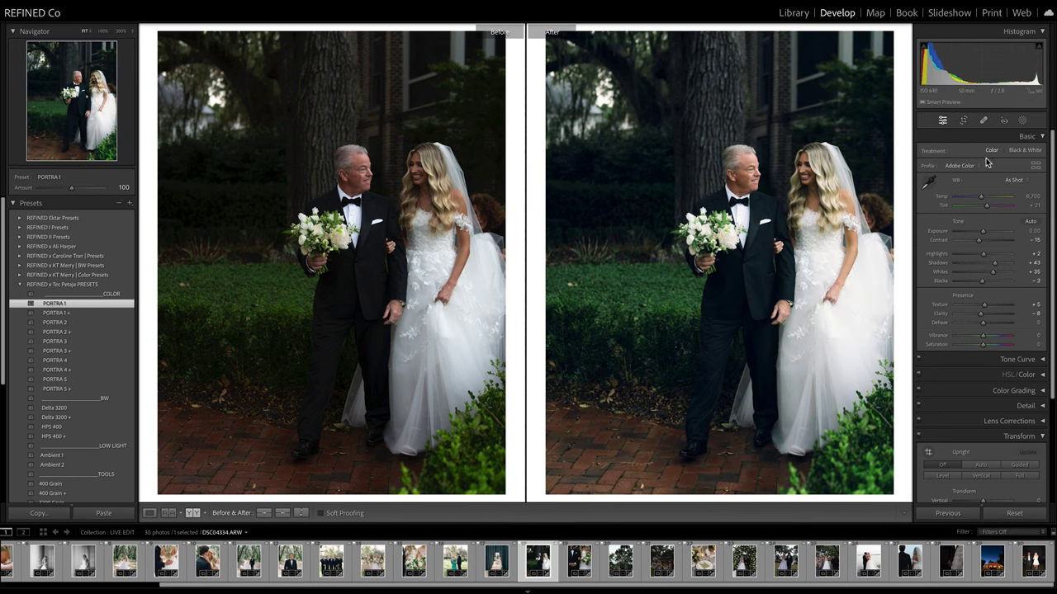
{"action": "left_click_drag", "start_coordinate": [982, 232], "coordinate": [982, 199]}
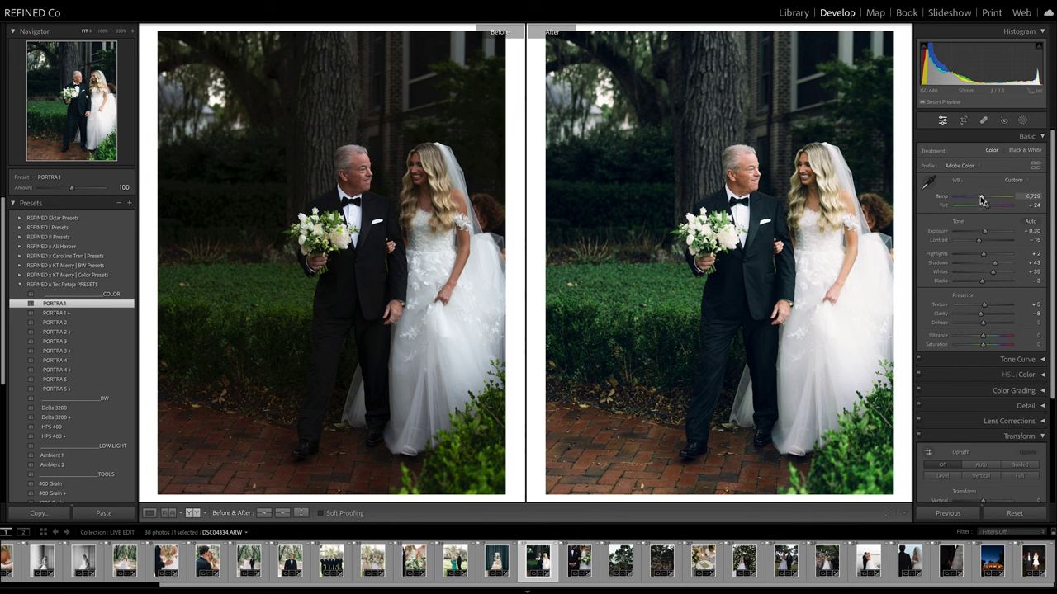
{"action": "left_click_drag", "start_coordinate": [983, 234], "coordinate": [985, 235]}
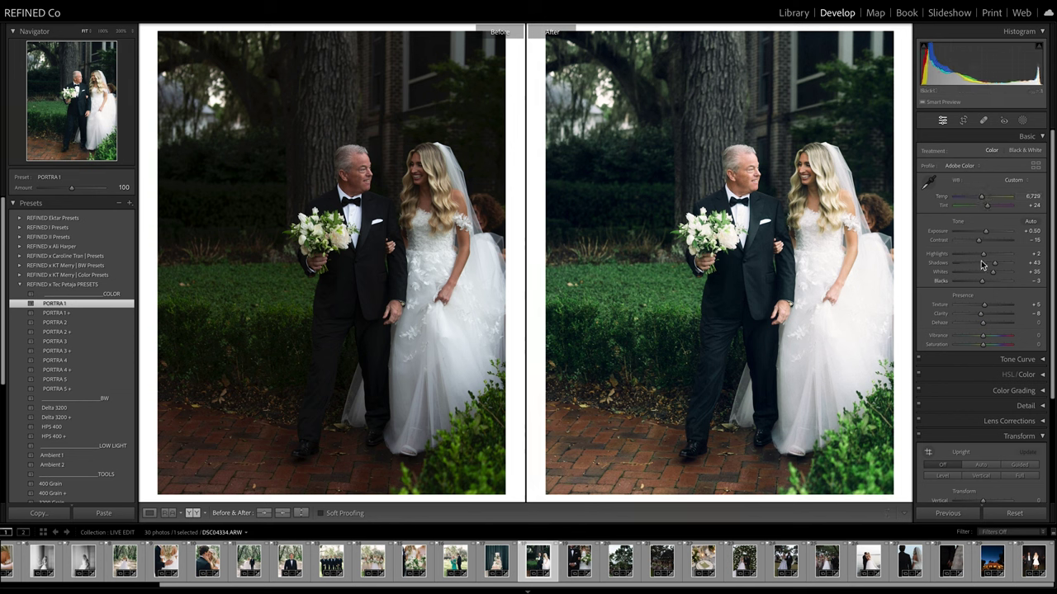
{"action": "left_click_drag", "start_coordinate": [983, 254], "coordinate": [976, 259]}
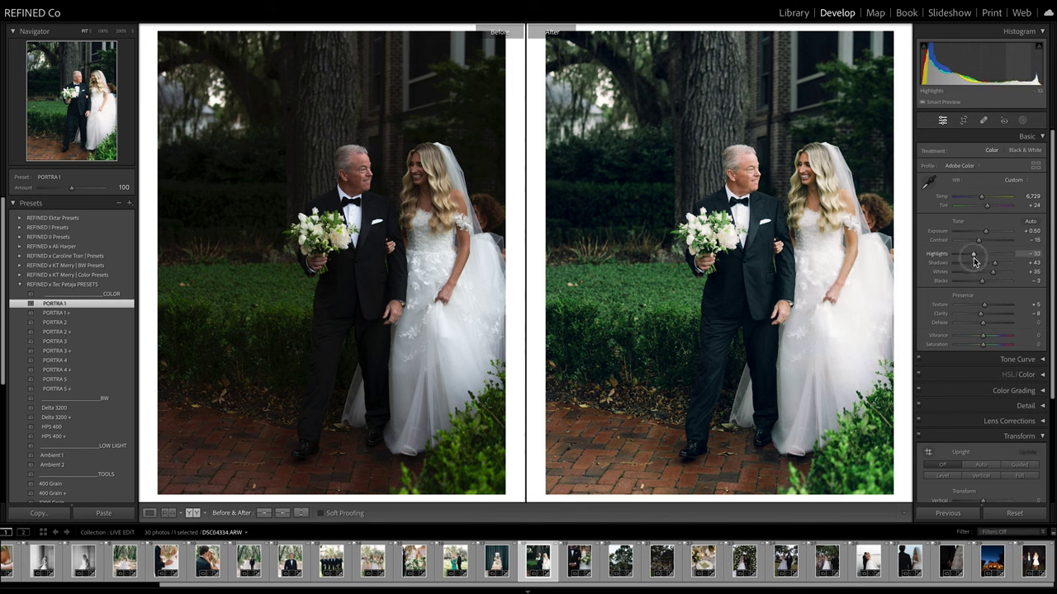
{"action": "left_click_drag", "start_coordinate": [976, 260], "coordinate": [987, 235]}
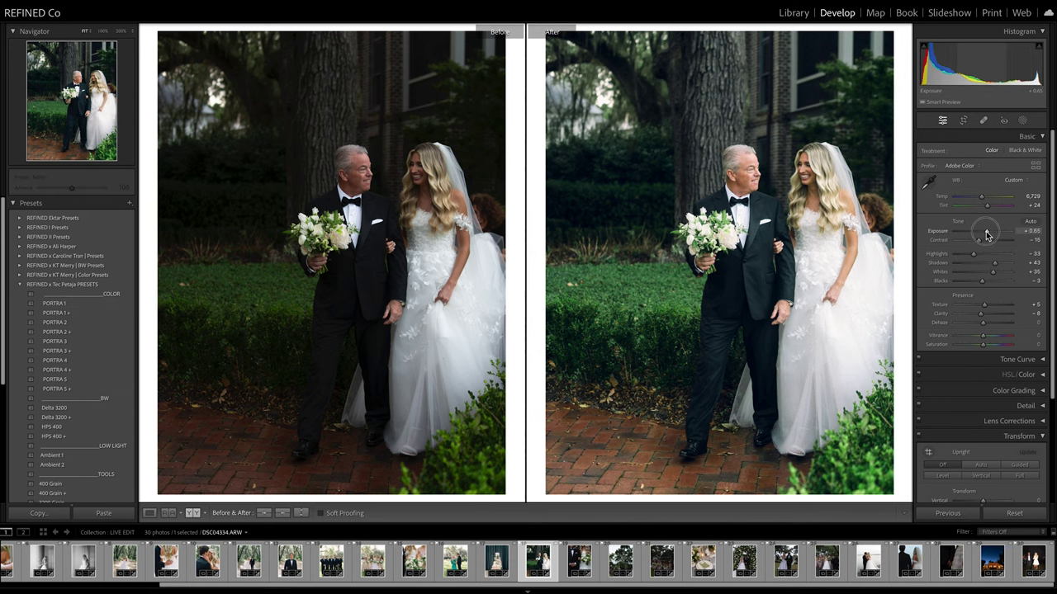
- Apply PORTRA 1 to the arm-in-arm close-up with the bouquet and set the tint to +27
{"action": "key", "text": "Right"}
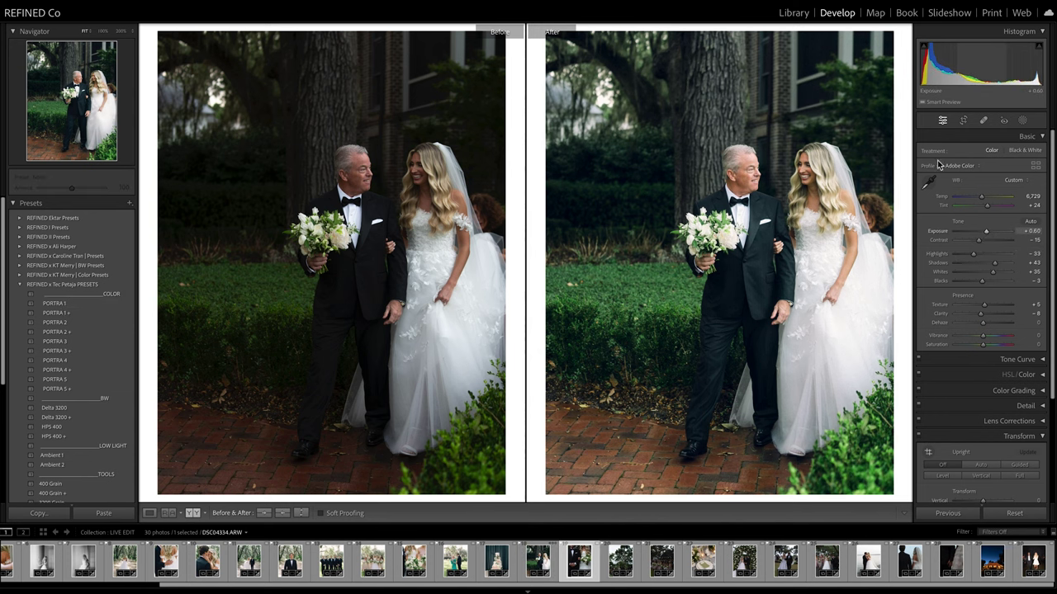
{"action": "left_click", "coordinate": [58, 303]}
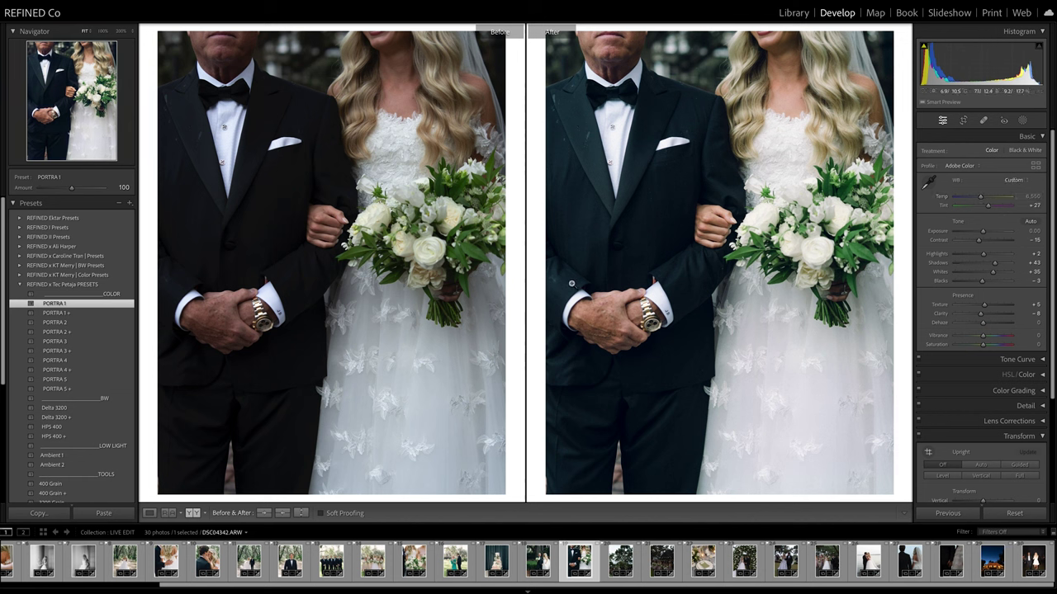
- Apply PORTRA 1 to the ceremony arch photo and set exposure +0.25, temperature 7,128, tint +34, shadows +66 and highlights -36
{"action": "key", "text": "Right"}
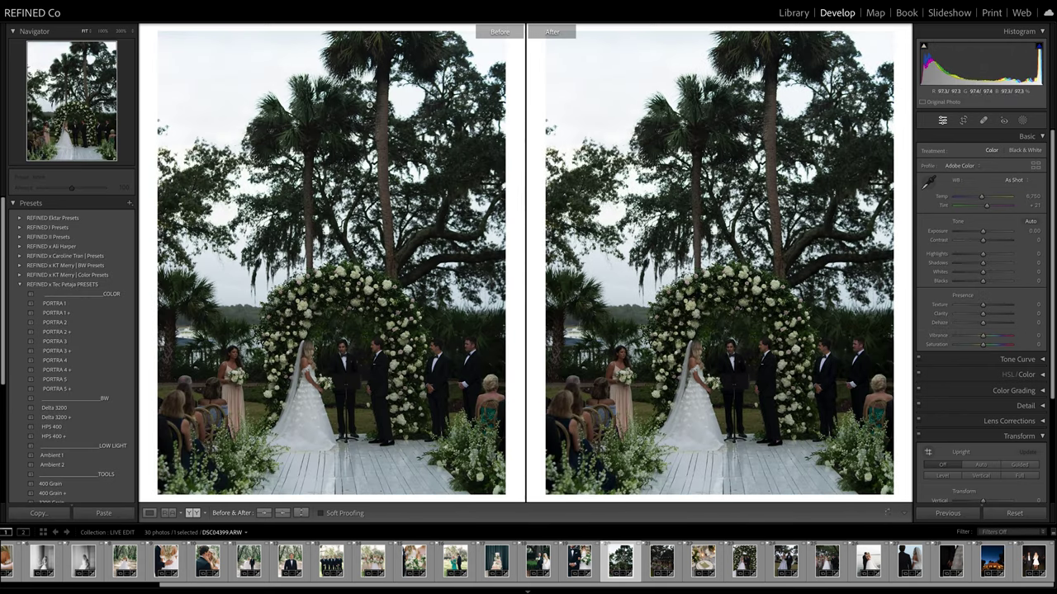
{"action": "left_click", "coordinate": [58, 304]}
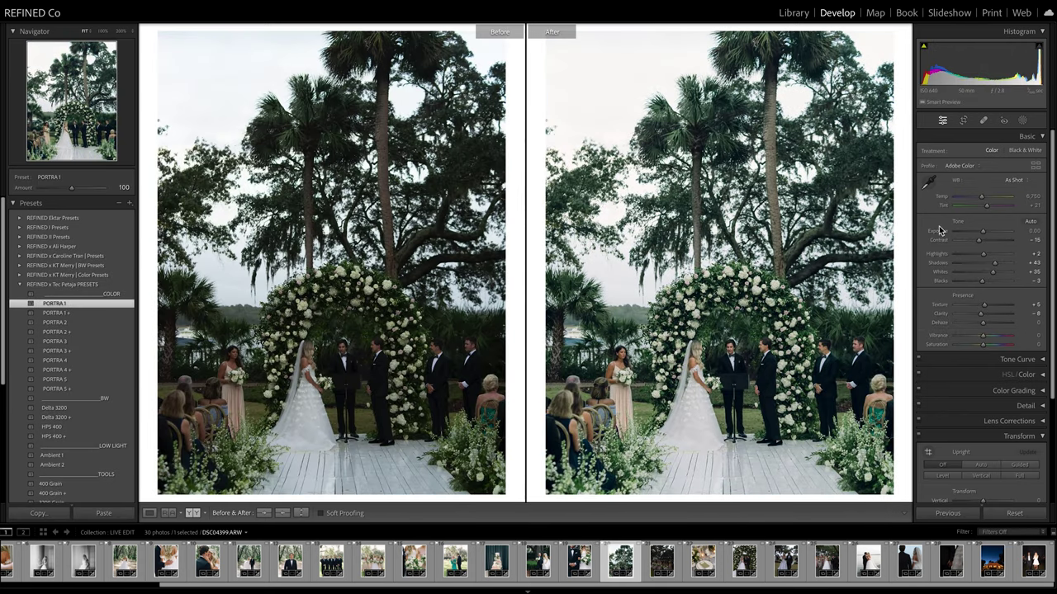
{"action": "left_click_drag", "start_coordinate": [982, 232], "coordinate": [987, 236]}
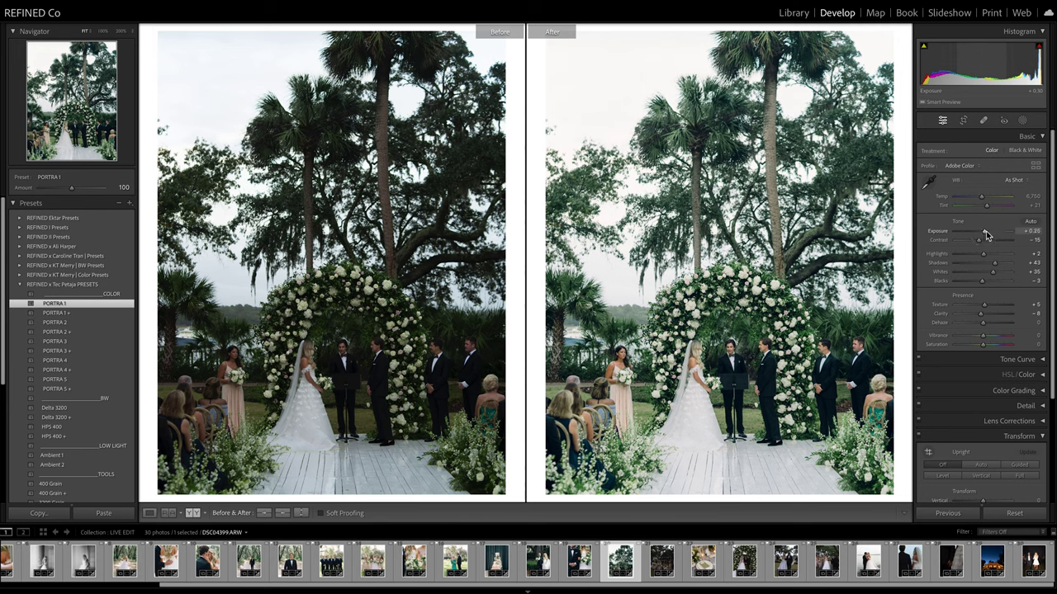
{"action": "left_click_drag", "start_coordinate": [982, 197], "coordinate": [985, 199]}
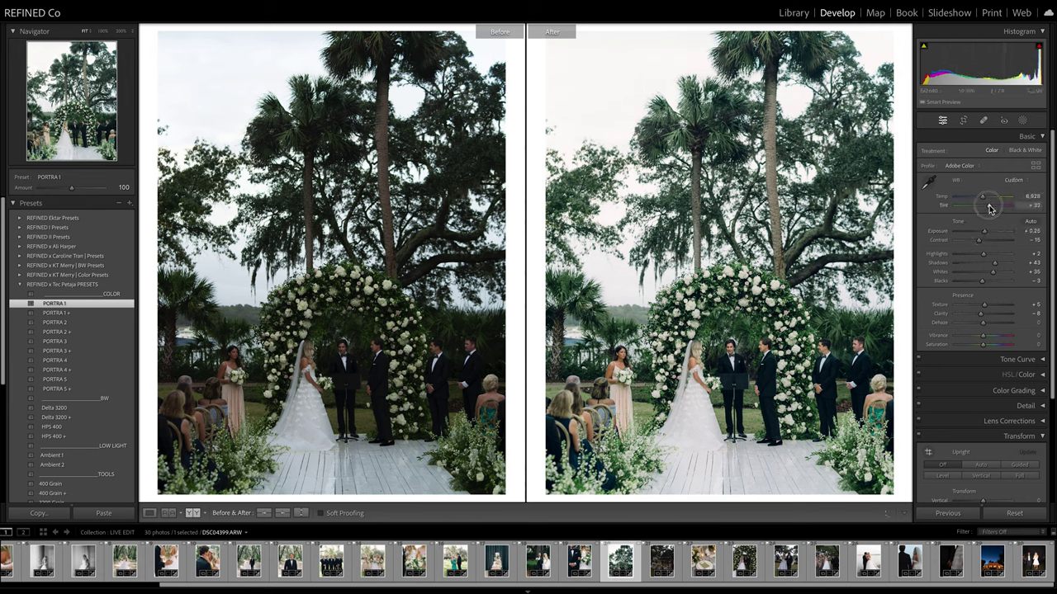
{"action": "left_click_drag", "start_coordinate": [993, 263], "coordinate": [972, 255]}
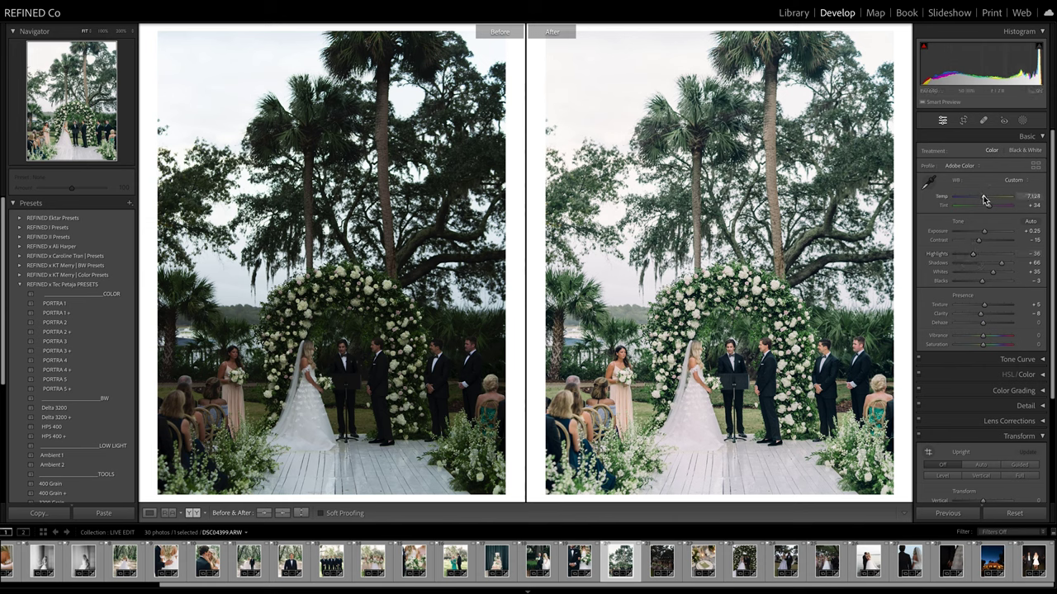
- Apply PORTRA 1 to the seated bridesmaids photo and set exposure +0.80, temperature 6,937, tint +39, contrast -9 and shadows +52
{"action": "key", "text": "Right"}
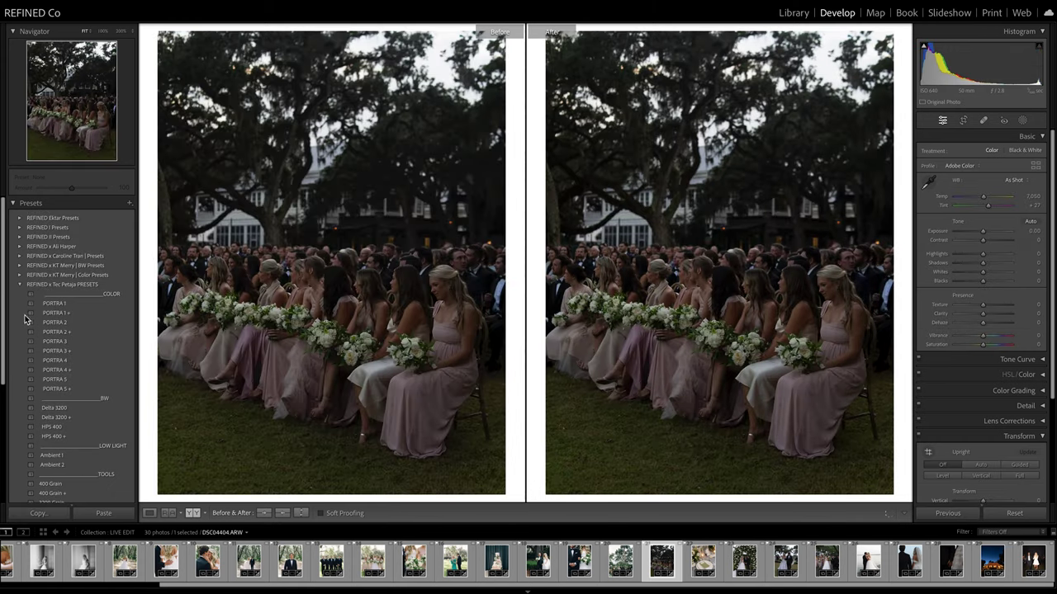
{"action": "left_click", "coordinate": [69, 306]}
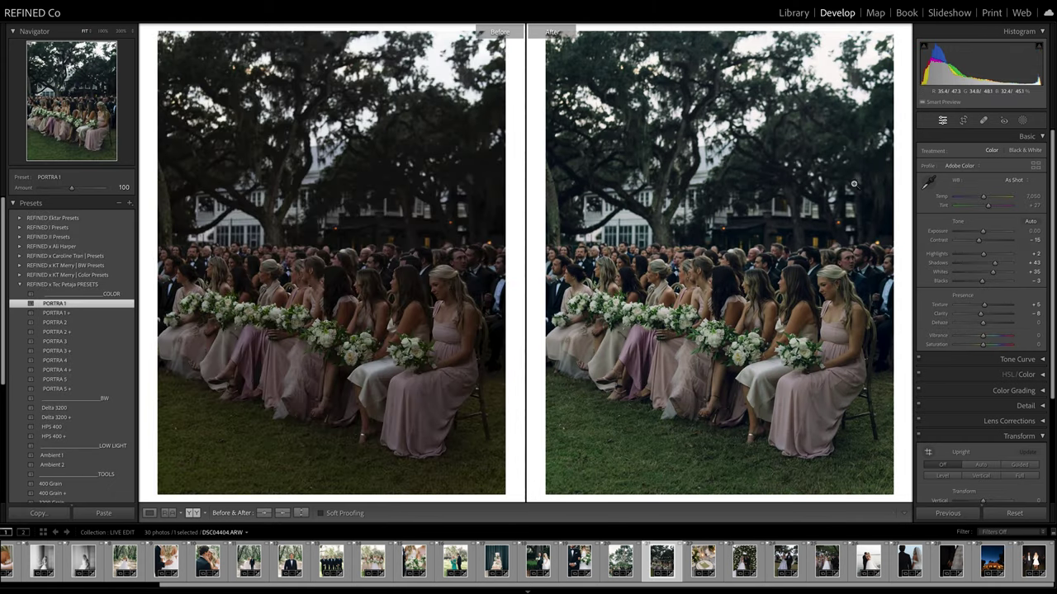
{"action": "left_click_drag", "start_coordinate": [983, 235], "coordinate": [991, 212]}
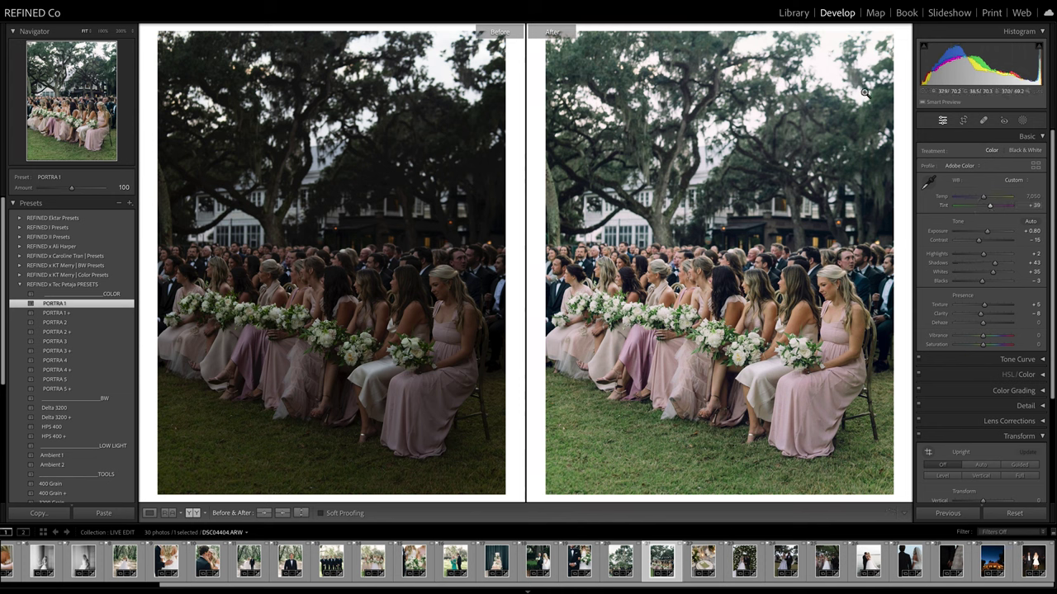
{"action": "left_click_drag", "start_coordinate": [986, 198], "coordinate": [983, 199]}
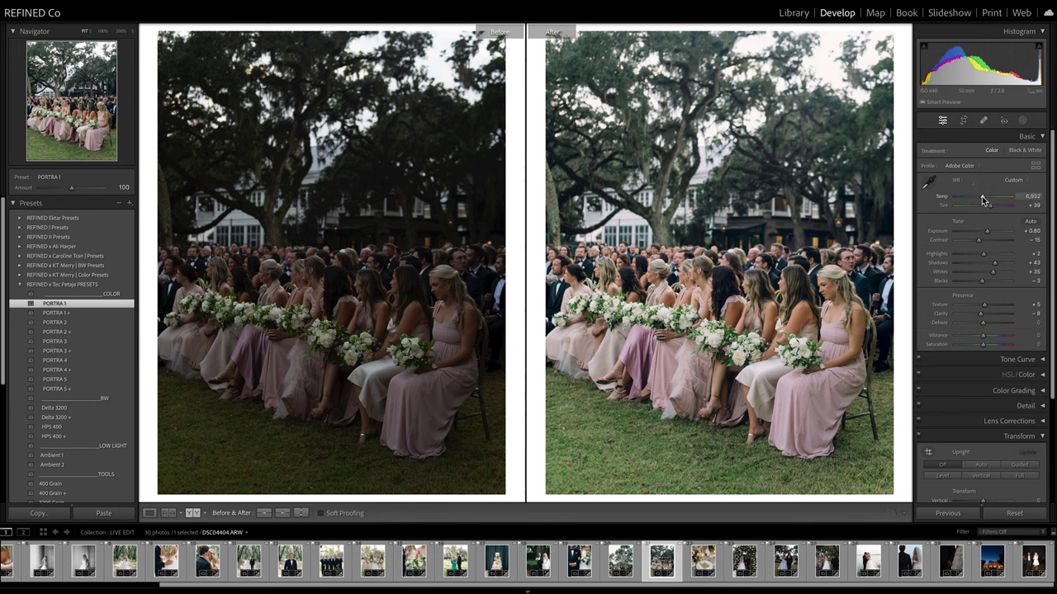
{"action": "double_click", "coordinate": [979, 240]}
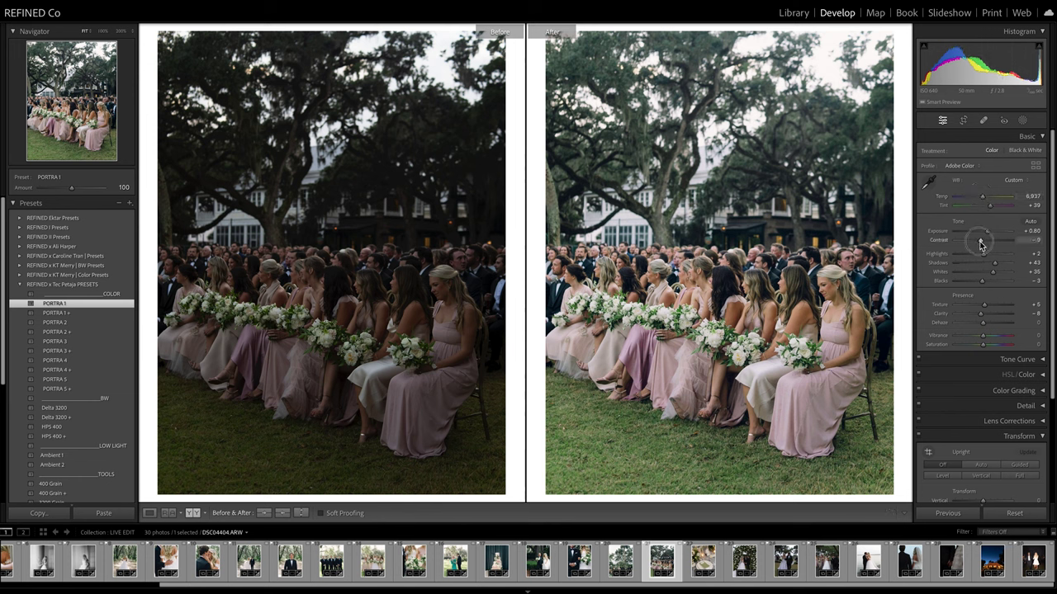
{"action": "left_click_drag", "start_coordinate": [993, 262], "coordinate": [998, 266]}
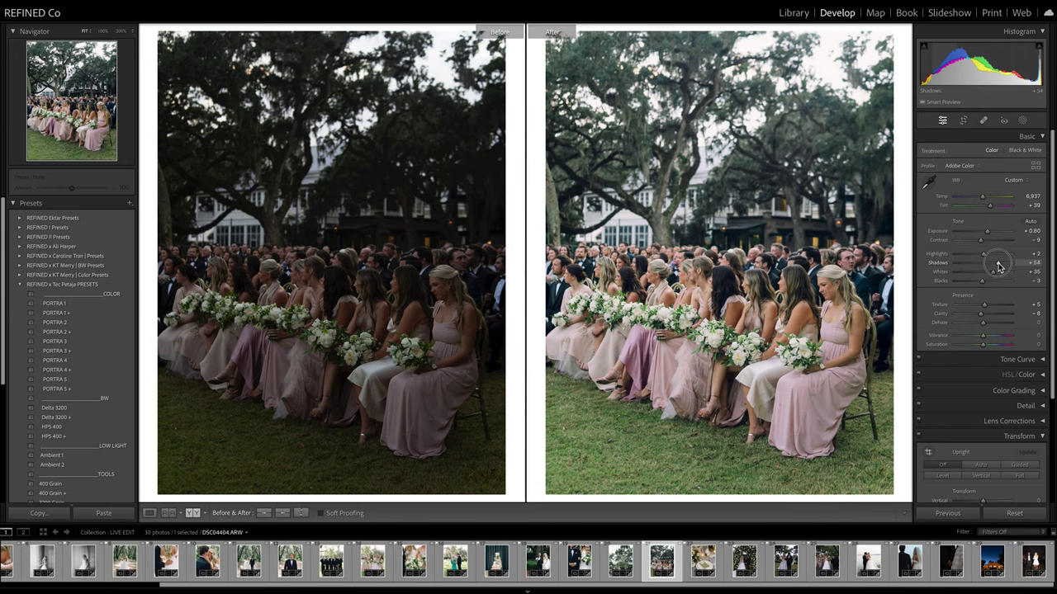
- Apply PORTRA 1 to the place setting photo with the green menu and adjust its exposure, temperature and contrast
{"action": "key", "text": "Right"}
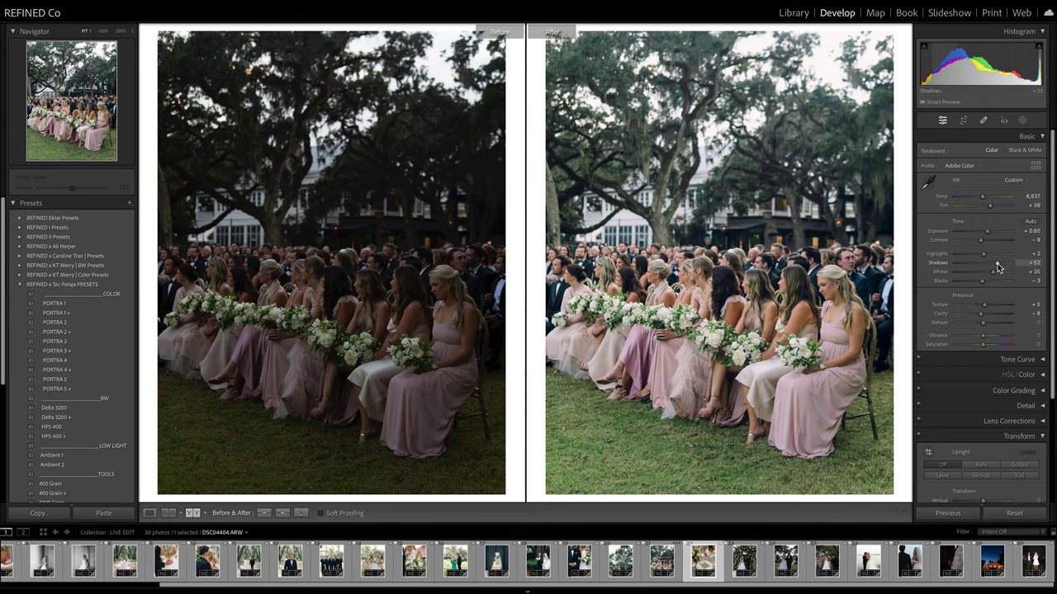
{"action": "left_click", "coordinate": [64, 304]}
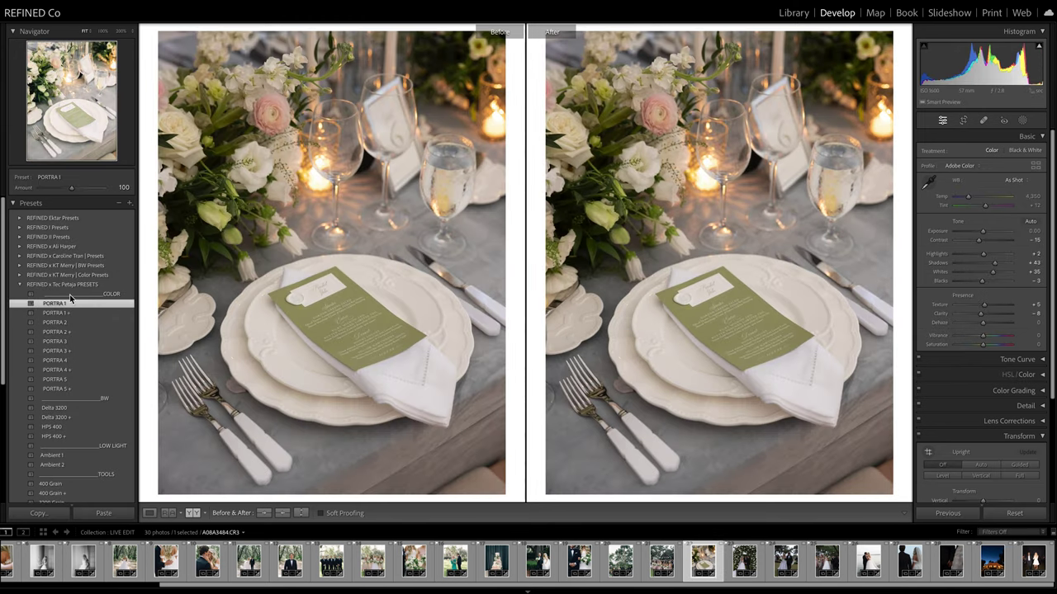
{"action": "left_click_drag", "start_coordinate": [986, 232], "coordinate": [981, 234]}
{"action": "left_click_drag", "start_coordinate": [968, 197], "coordinate": [968, 200]}
{"action": "left_click_drag", "start_coordinate": [979, 240], "coordinate": [981, 239]}
- Apply PORTRA 1 to the couple's vows photo under the floral arch and set temperature 7,892, tint +50, exposure +0.30, highlights -64 and shadows +53
{"action": "key", "text": "Right"}
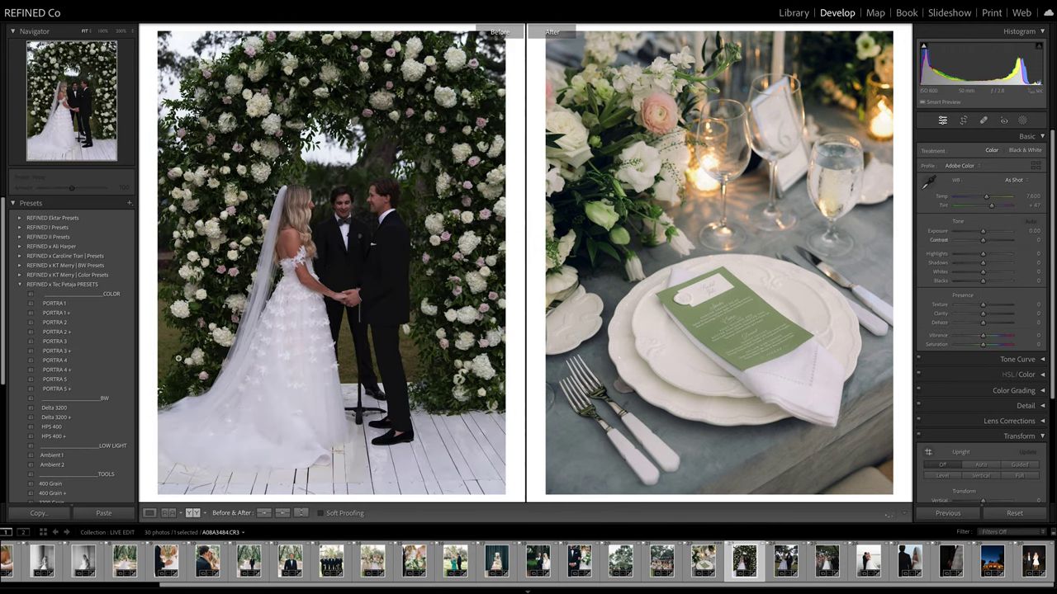
{"action": "left_click", "coordinate": [64, 305]}
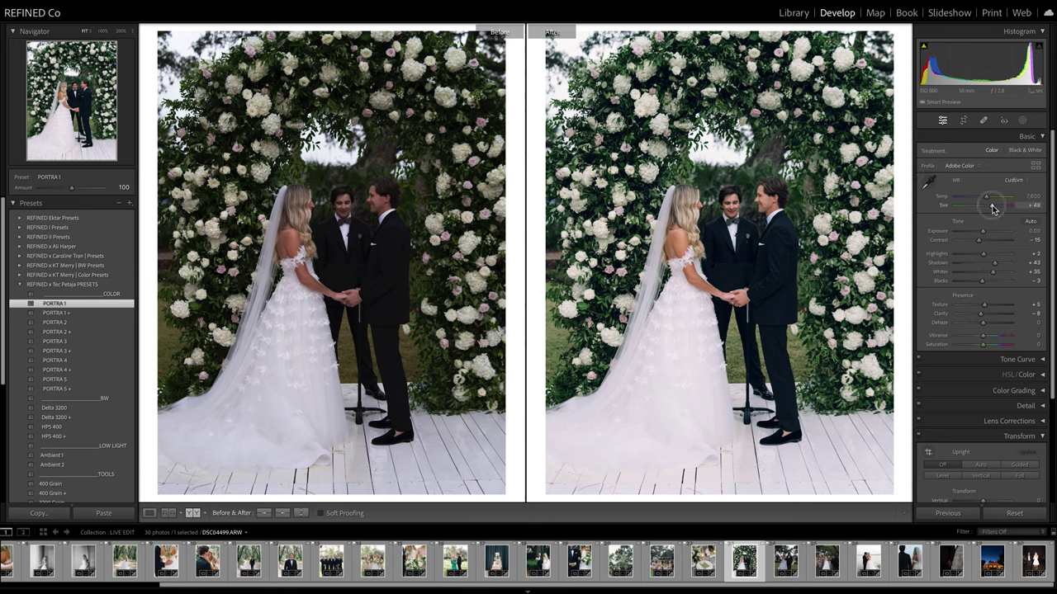
{"action": "left_click_drag", "start_coordinate": [986, 196], "coordinate": [997, 266]}
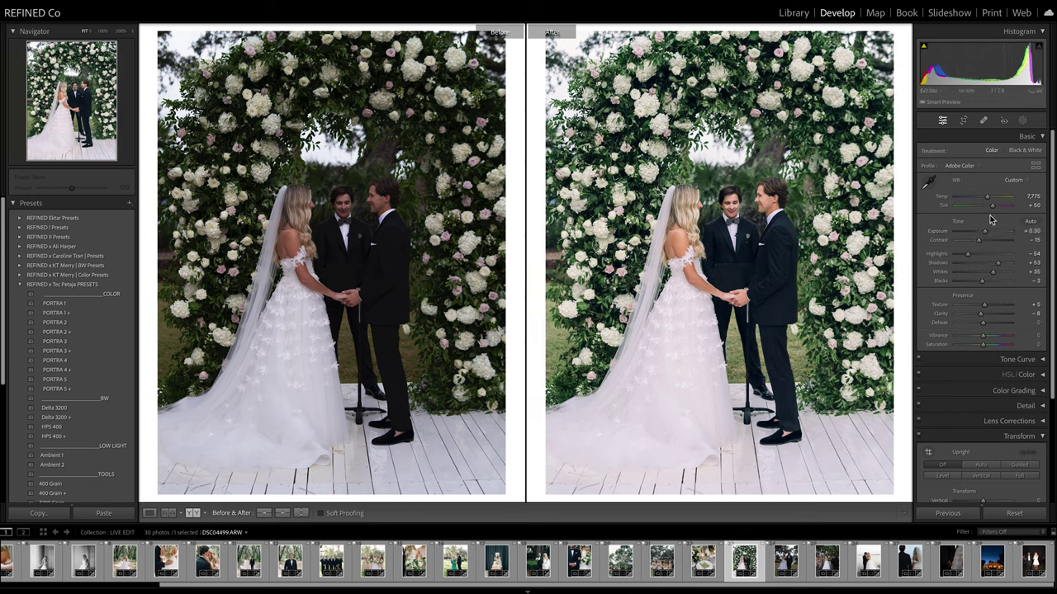
{"action": "left_click_drag", "start_coordinate": [987, 200], "coordinate": [990, 200]}
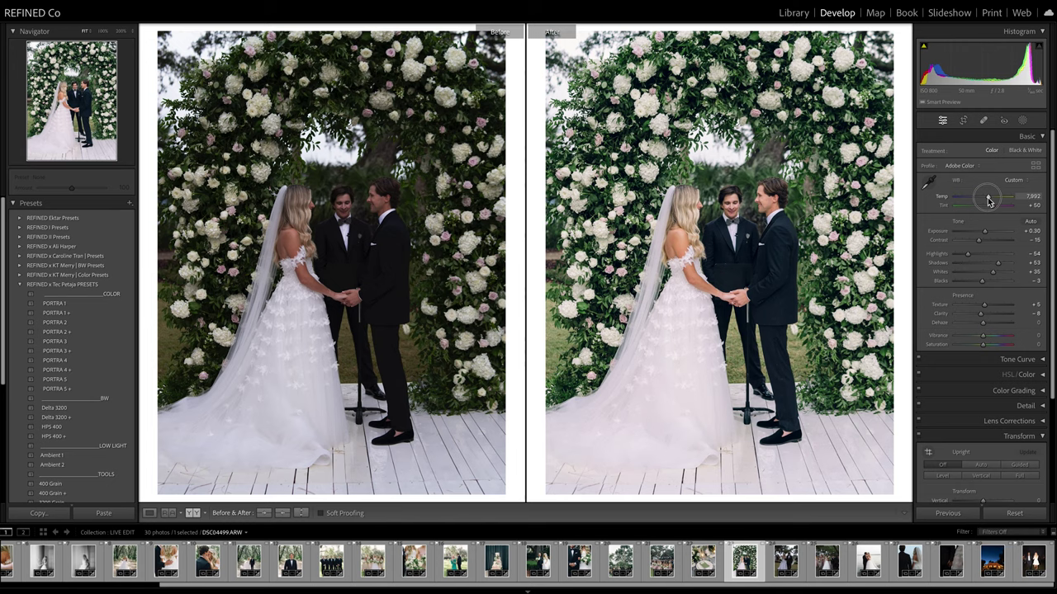
- Convert the photo of the couple walking down the lawn to black and white with HPS 400 and set exposure +0.40
{"action": "key", "text": "Right"}
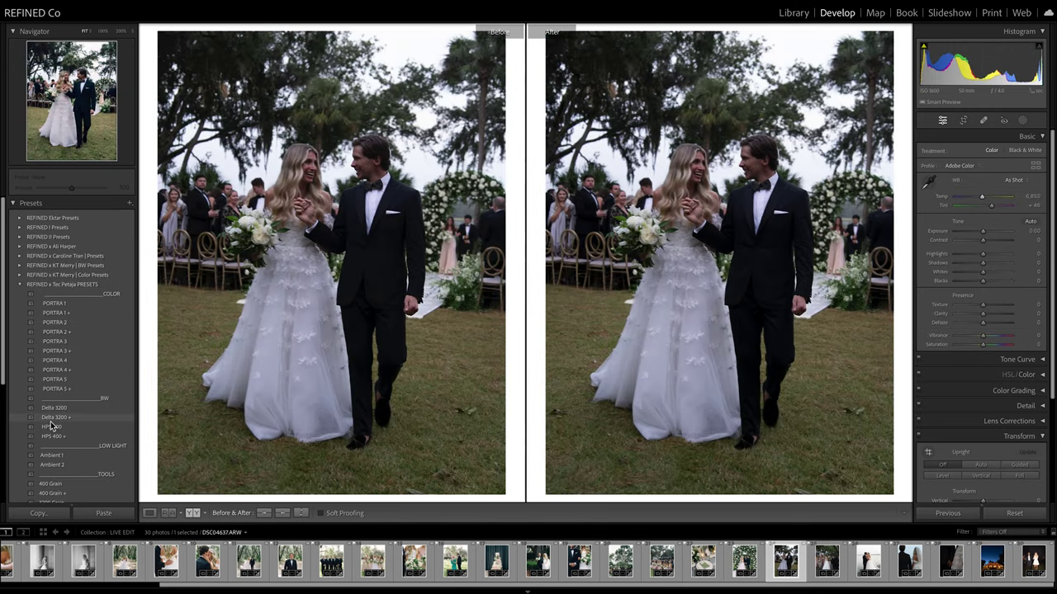
{"action": "left_click", "coordinate": [85, 428]}
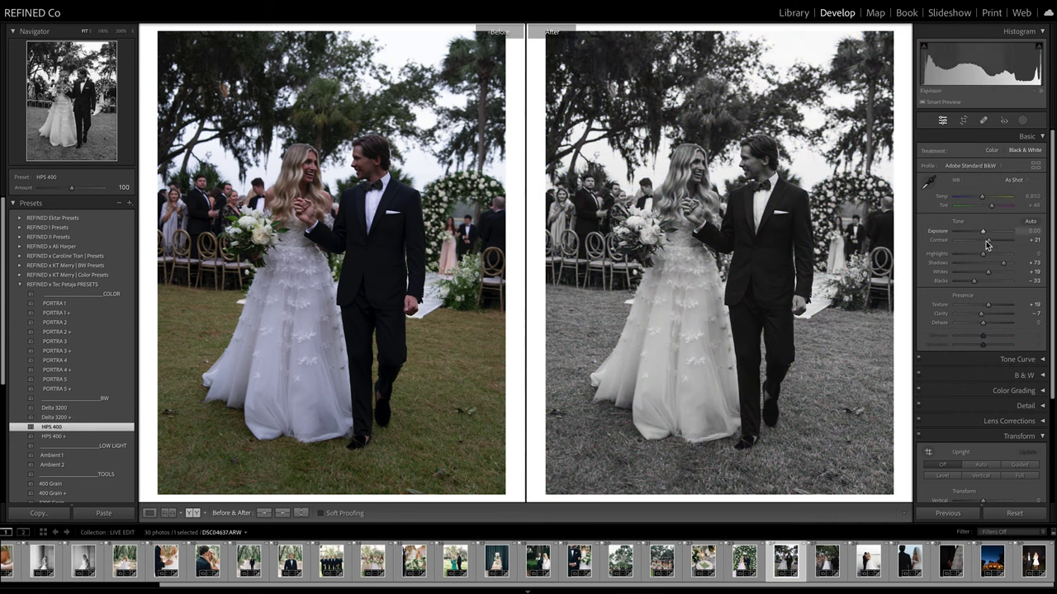
{"action": "left_click_drag", "start_coordinate": [984, 235], "coordinate": [985, 235]}
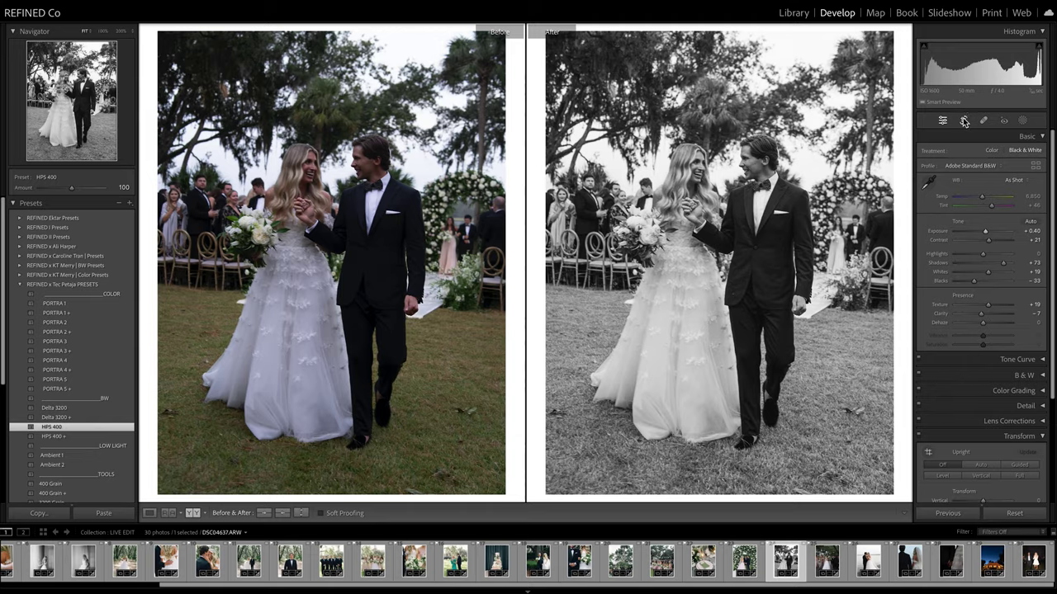
- Straighten the walking couple photo with a crop angle of about -4.48, reposition the crop and restore the before/after comparison
{"action": "key", "text": "r"}
{"action": "left_click_drag", "start_coordinate": [906, 168], "coordinate": [788, 240]}
{"action": "left_click_drag", "start_coordinate": [556, 230], "coordinate": [560, 225]}
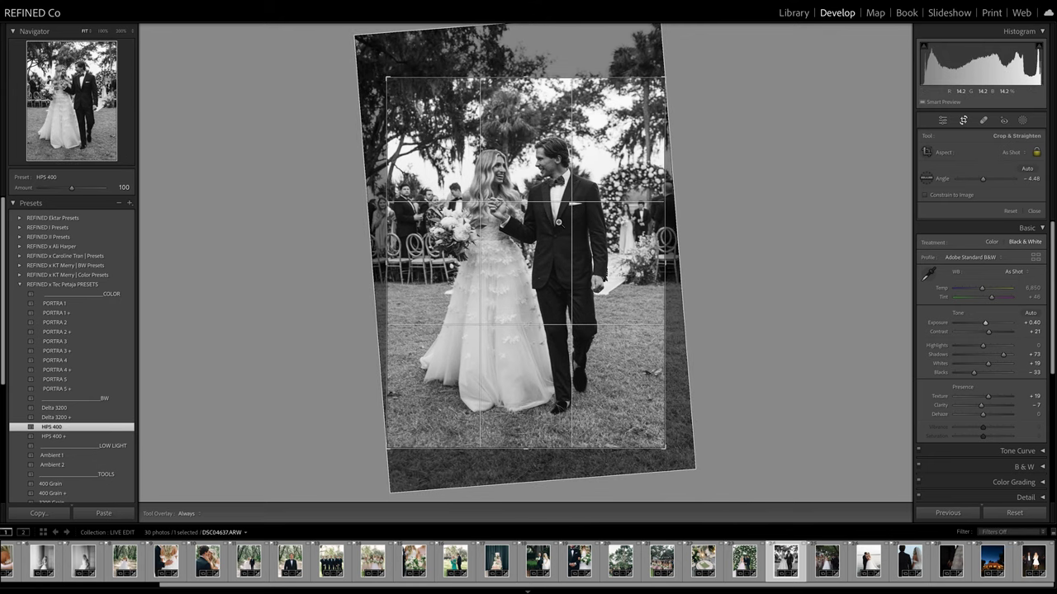
{"action": "key", "text": "d"}
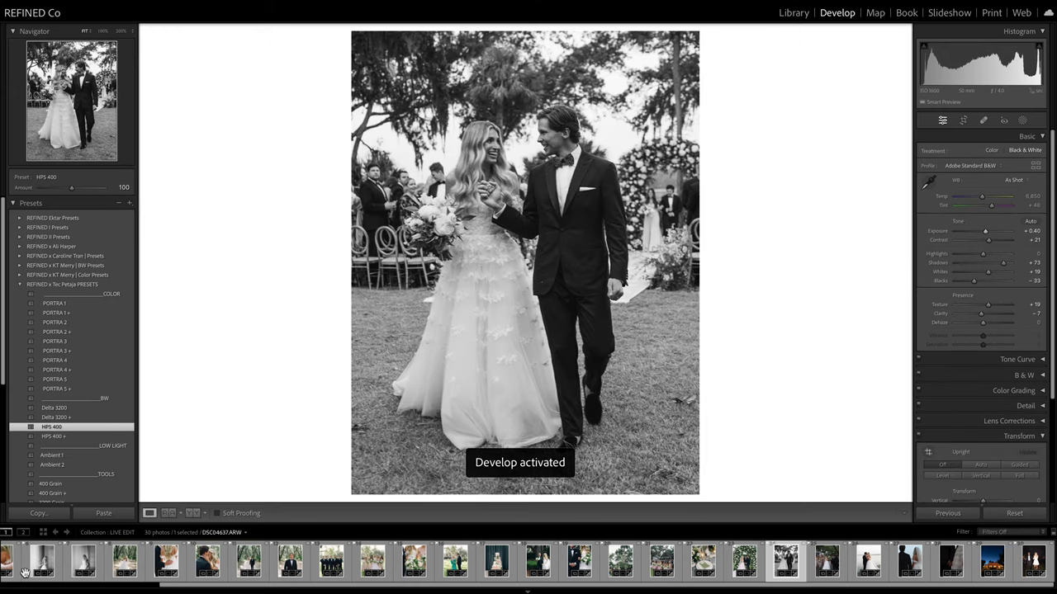
{"action": "left_click", "coordinate": [190, 514]}
- Apply PORTRA 1 to the bride's street hug photo, set temperature 7,678, tint +38, exposure +0.25 and highlights -44, and straighten it by about 1.34
{"action": "key", "text": "Right"}
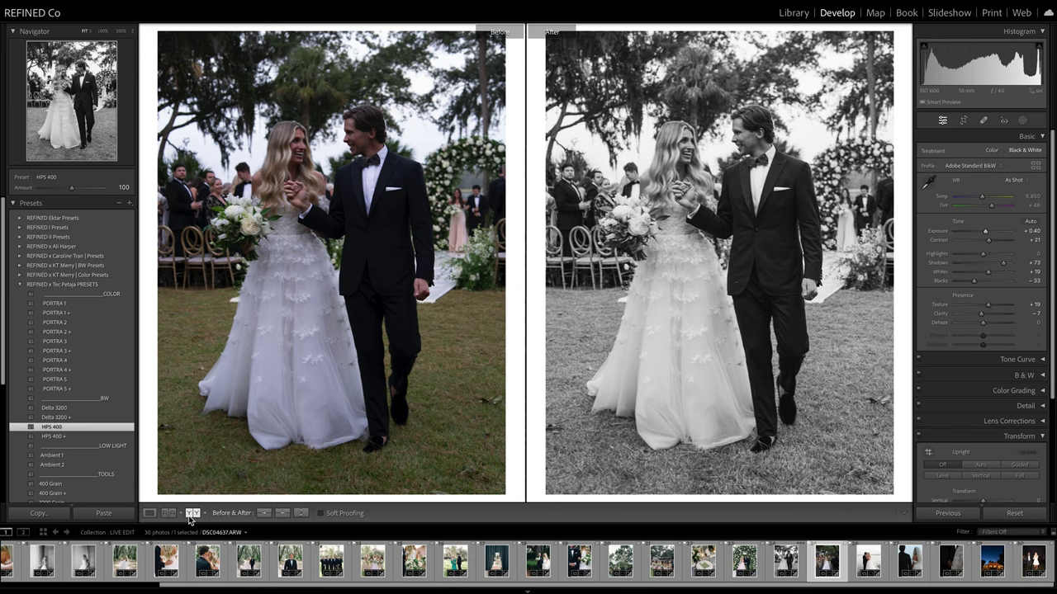
{"action": "left_click", "coordinate": [56, 303]}
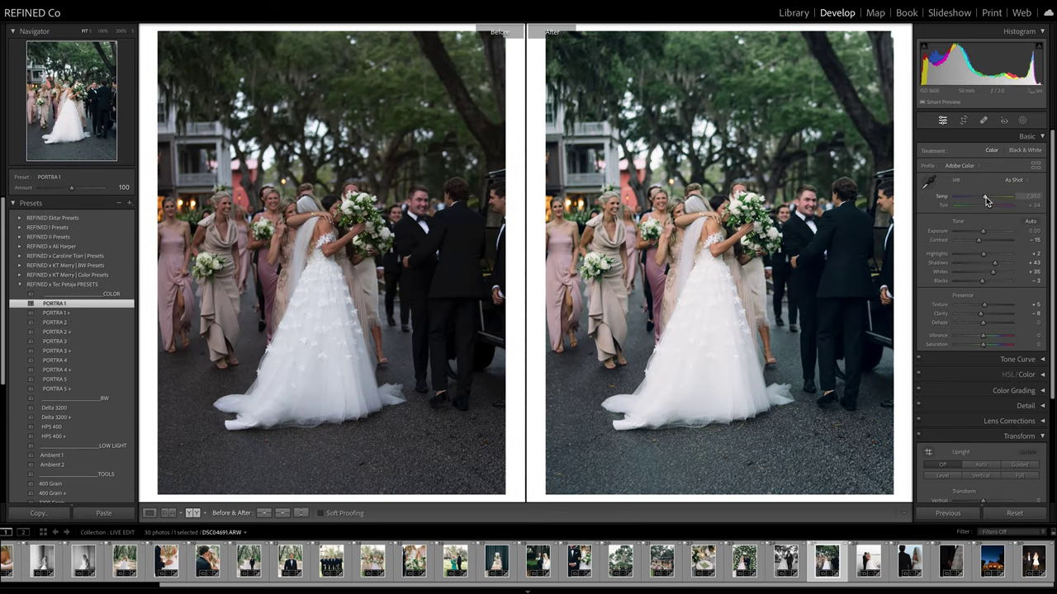
{"action": "mouse_move", "coordinate": [989, 204]}
{"action": "left_mouse_down"}
{"action": "mouse_move", "coordinate": [980, 259]}
{"action": "mouse_move", "coordinate": [966, 258]}
{"action": "mouse_move", "coordinate": [986, 232]}
{"action": "mouse_move", "coordinate": [986, 202]}
{"action": "left_mouse_up"}
{"action": "left_click", "coordinate": [963, 120]}
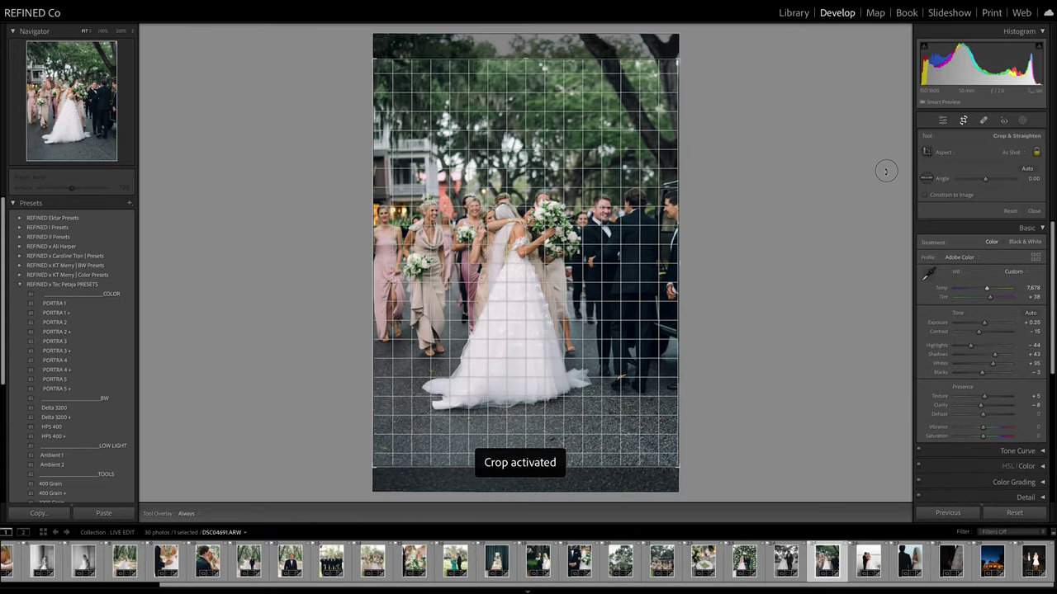
{"action": "key", "text": "d"}
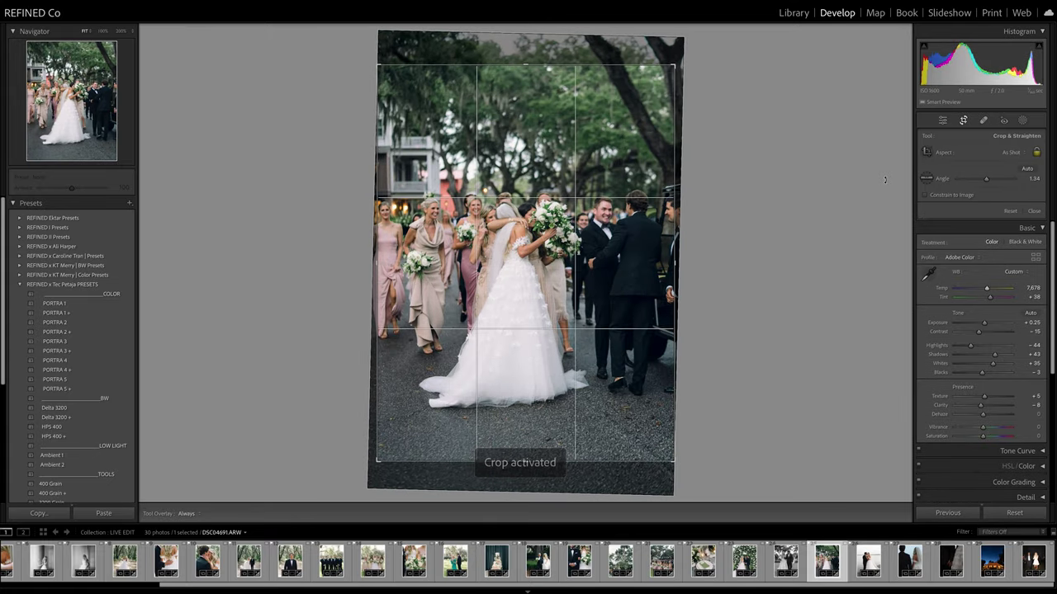
- Apply PORTRA 1 to the dock kiss photo and set exposure -0.90, temperature 7,656, contrast -26 and shadows +53
{"action": "key", "text": "Right"}
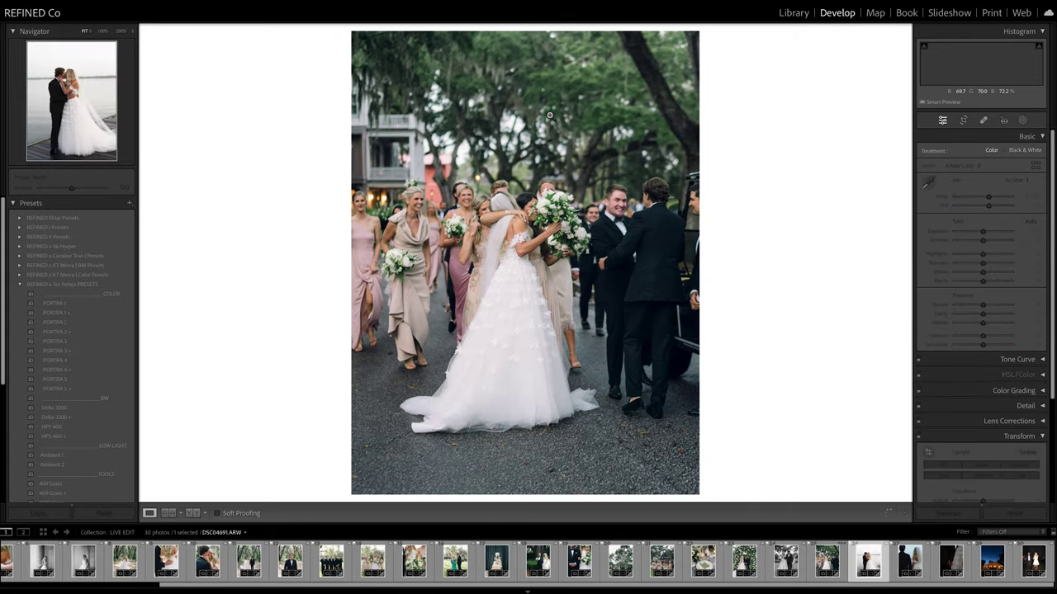
{"action": "left_click", "coordinate": [51, 304]}
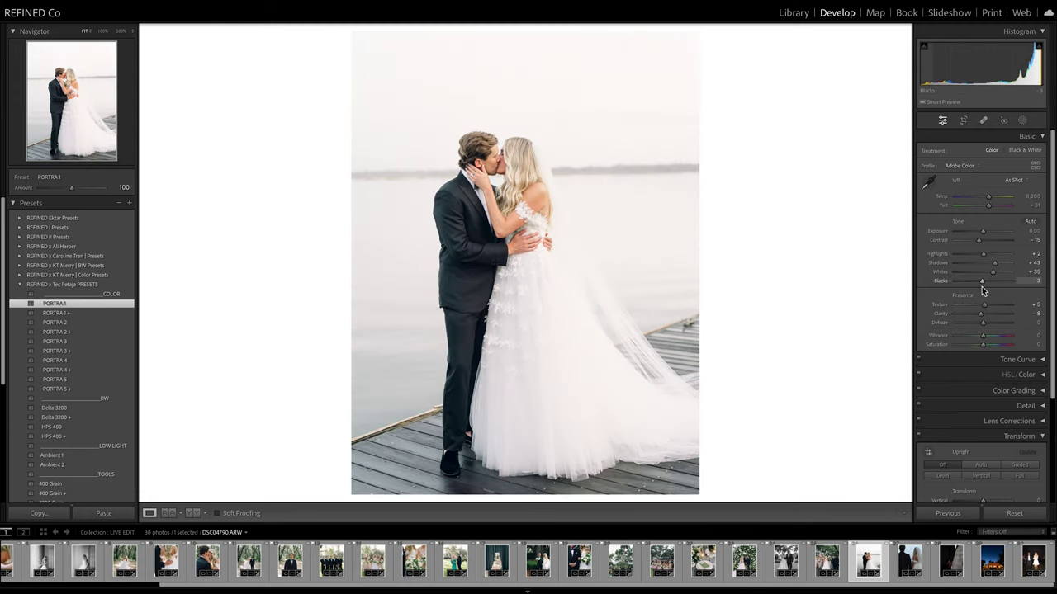
{"action": "left_click_drag", "start_coordinate": [974, 231], "coordinate": [980, 239]}
{"action": "left_click_drag", "start_coordinate": [986, 198], "coordinate": [989, 200]}
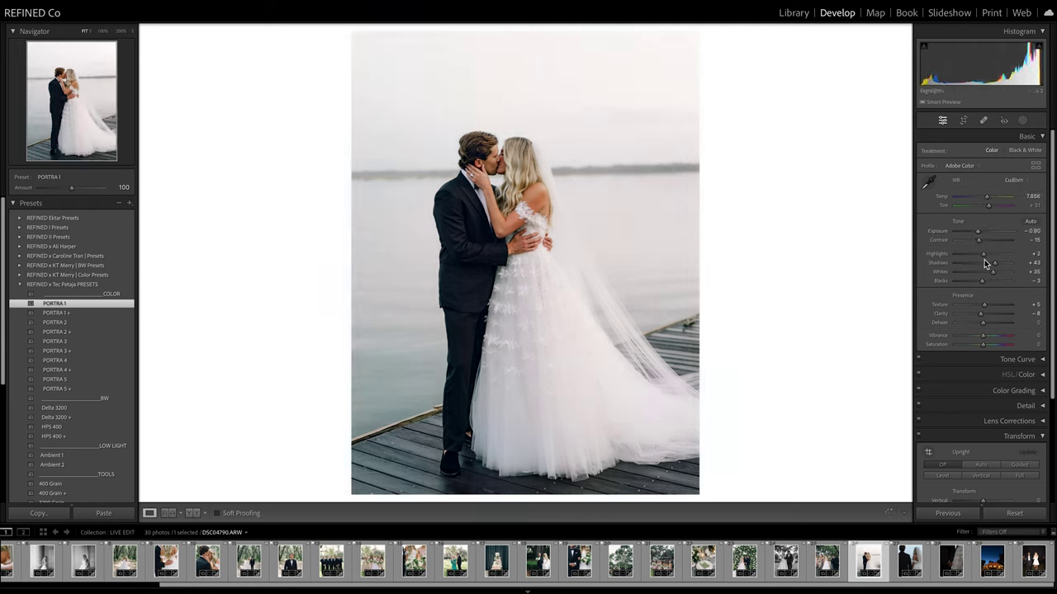
{"action": "left_click_drag", "start_coordinate": [994, 262], "coordinate": [975, 241]}
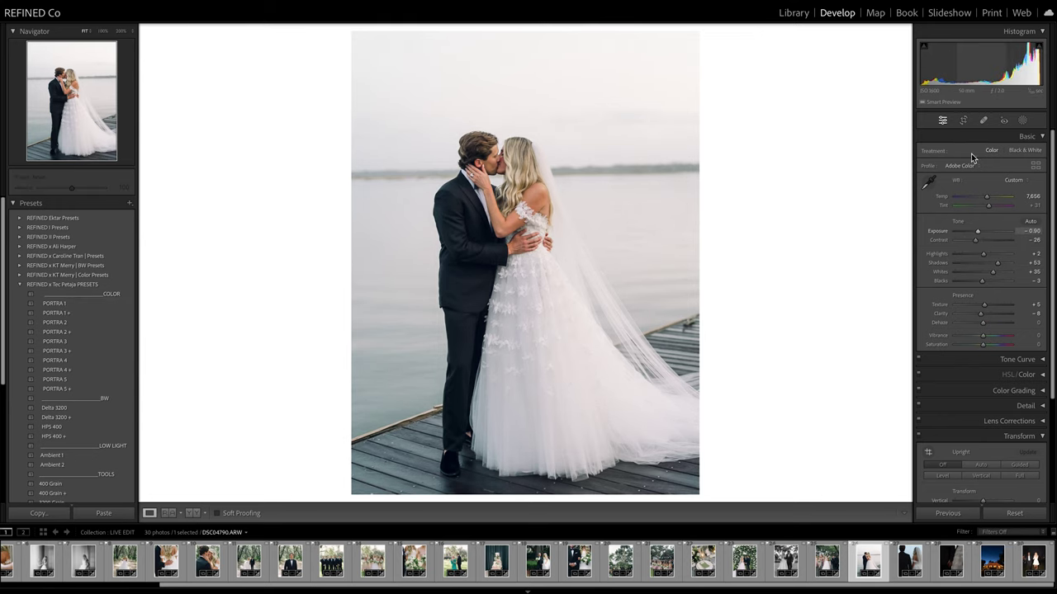
- Straighten the dock kiss photo with a crop angle of about 1.39 and reposition the image within the crop
{"action": "left_click", "coordinate": [963, 121]}
{"action": "left_click_drag", "start_coordinate": [821, 169], "coordinate": [822, 181]}
{"action": "left_click_drag", "start_coordinate": [821, 183], "coordinate": [821, 182]}
{"action": "left_click_drag", "start_coordinate": [582, 213], "coordinate": [578, 189]}
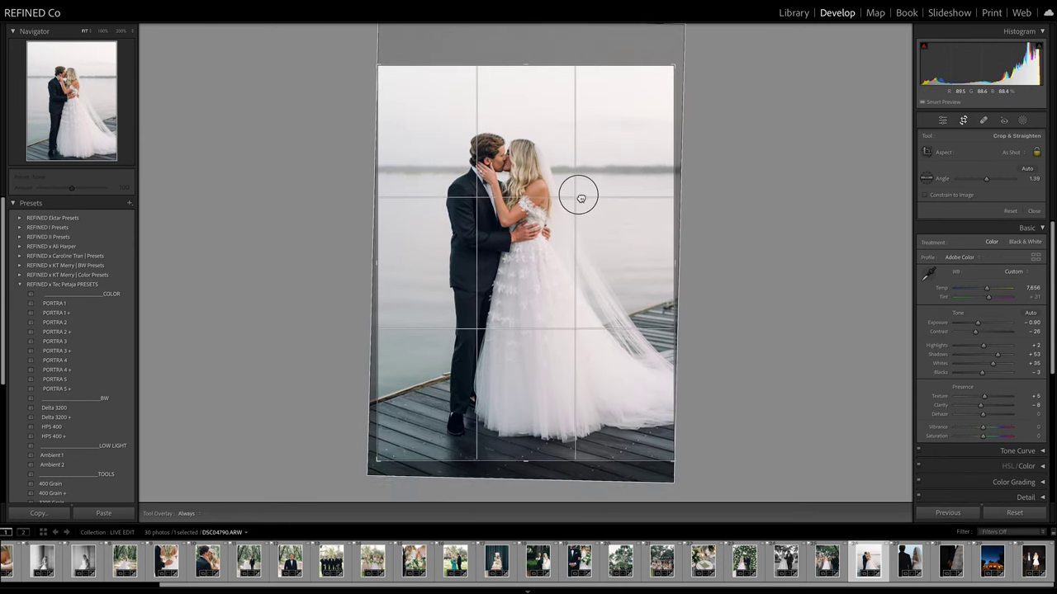
{"action": "key", "text": "d"}
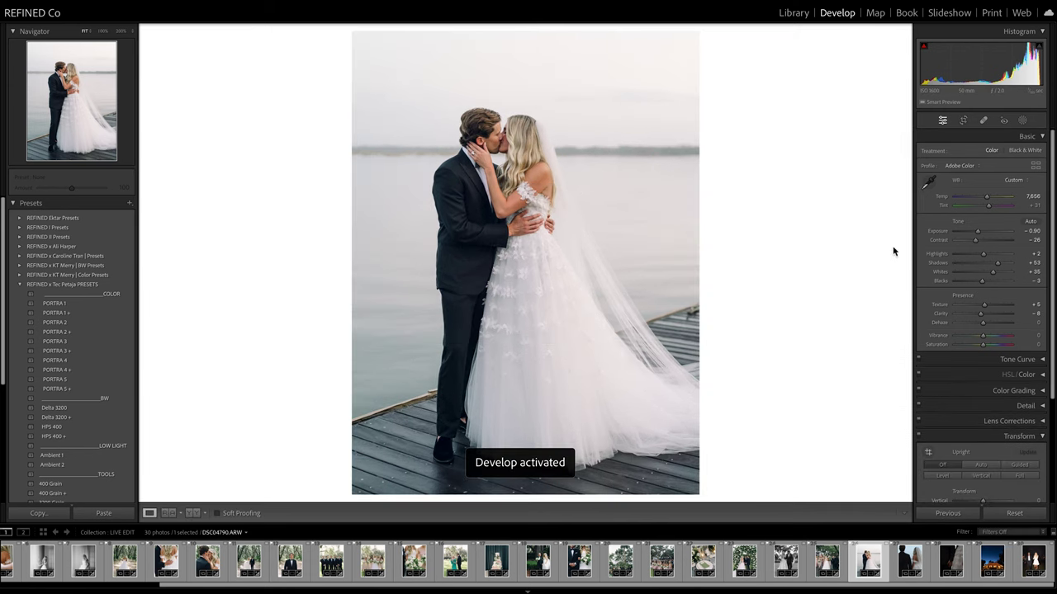
- Convert the photo of the couple from behind to black and white with HPS 400 and set exposure +0.80 and shadows +55
{"action": "key", "text": "Right"}
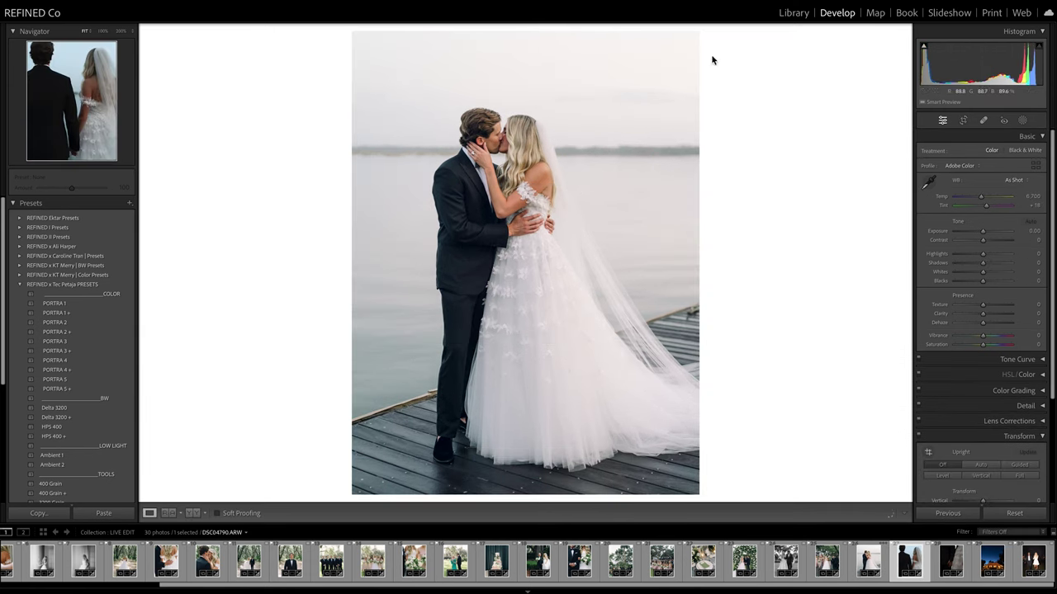
{"action": "left_click", "coordinate": [64, 426]}
{"action": "left_click_drag", "start_coordinate": [982, 231], "coordinate": [1000, 271]}
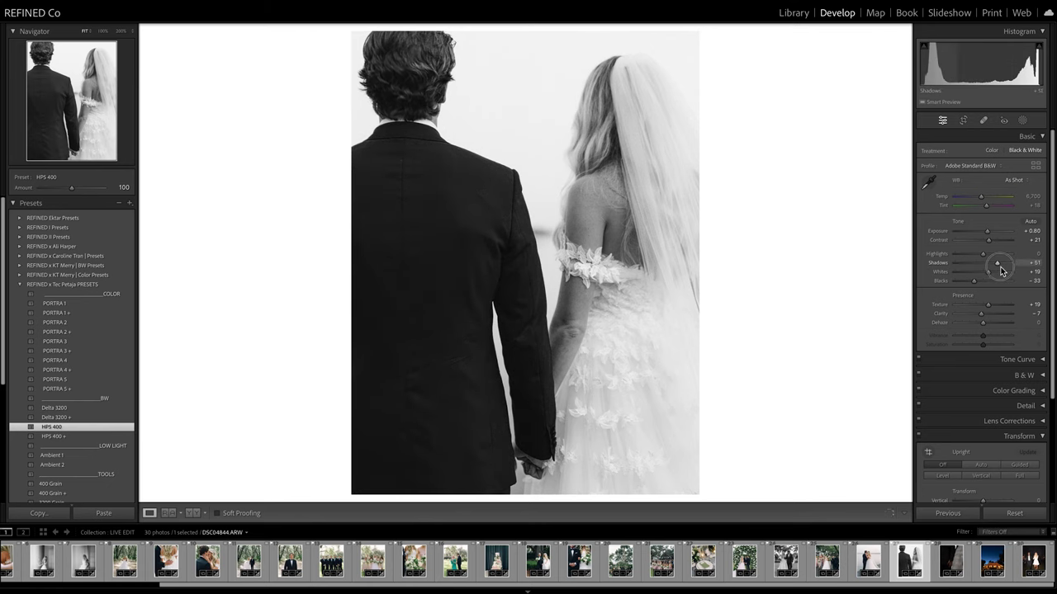
- Apply Delta 3200 to the blurred hand-holding close-up, set exposure +1.10 and adjust its crop
{"action": "key", "text": "Right"}
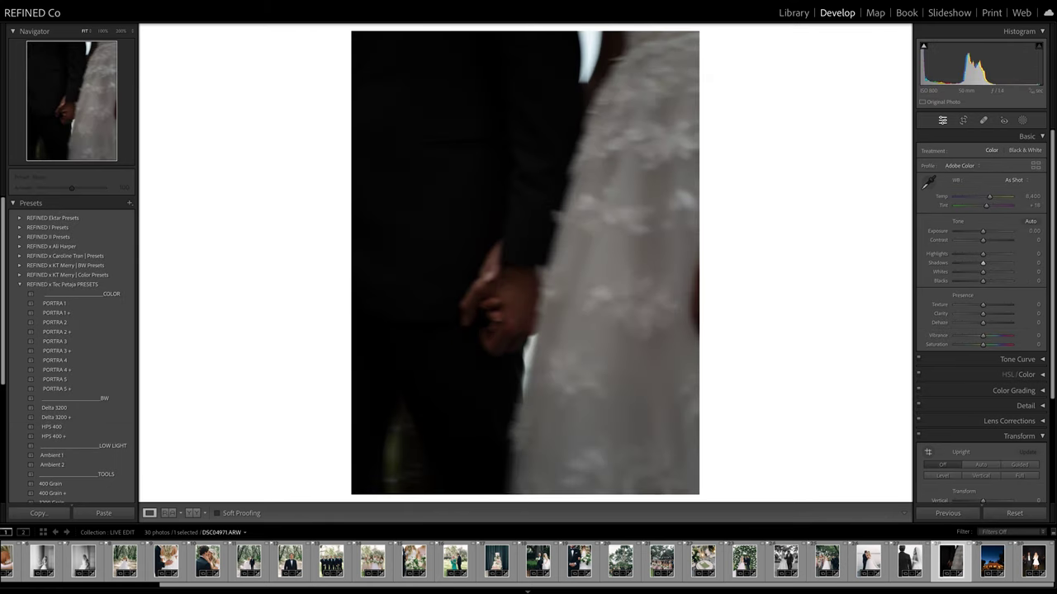
{"action": "left_click", "coordinate": [79, 410]}
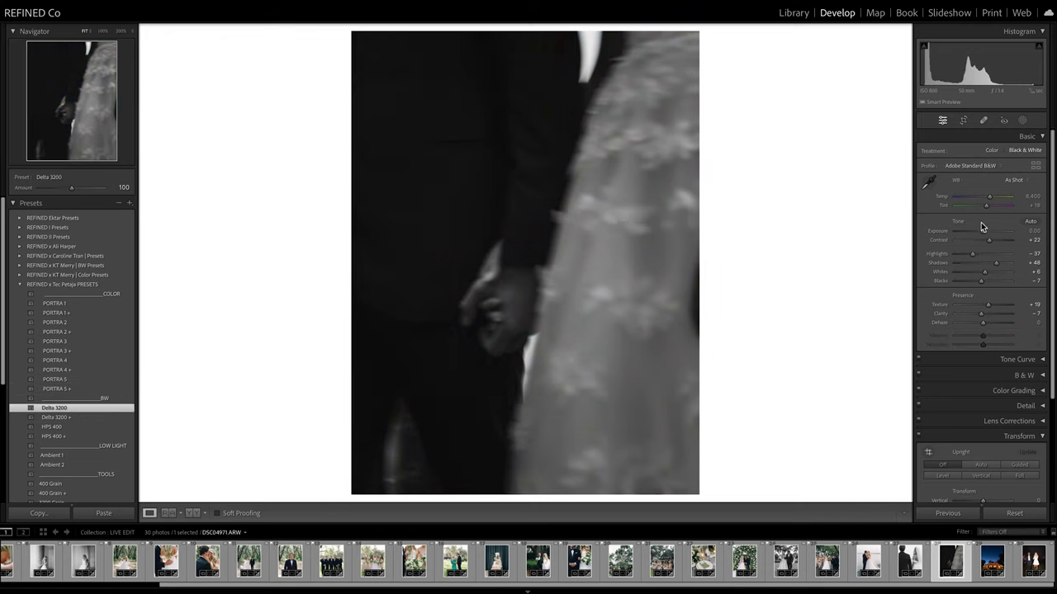
{"action": "left_click_drag", "start_coordinate": [984, 232], "coordinate": [990, 234]}
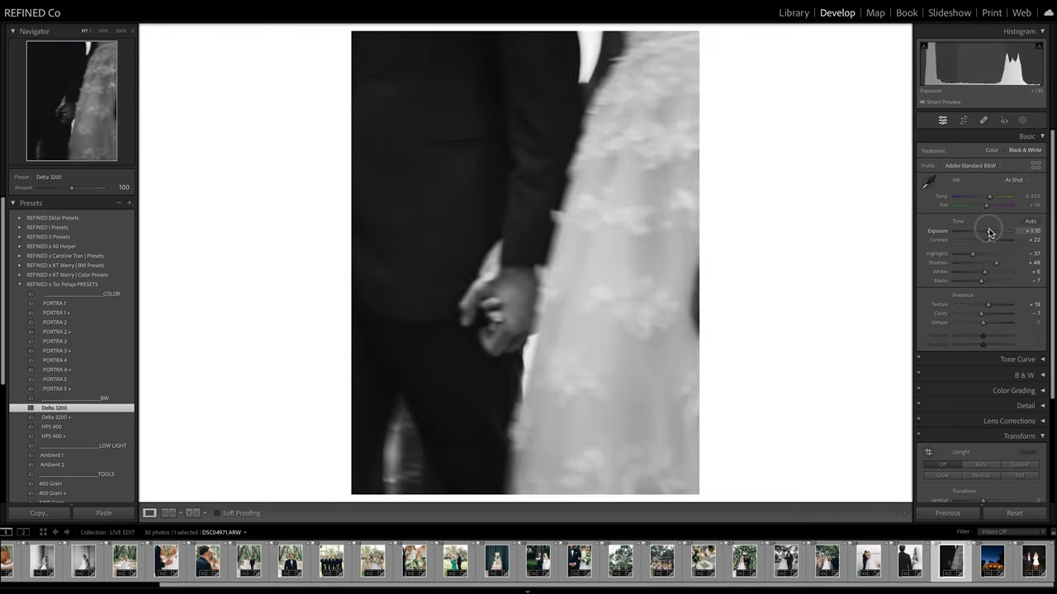
{"action": "key", "text": "r"}
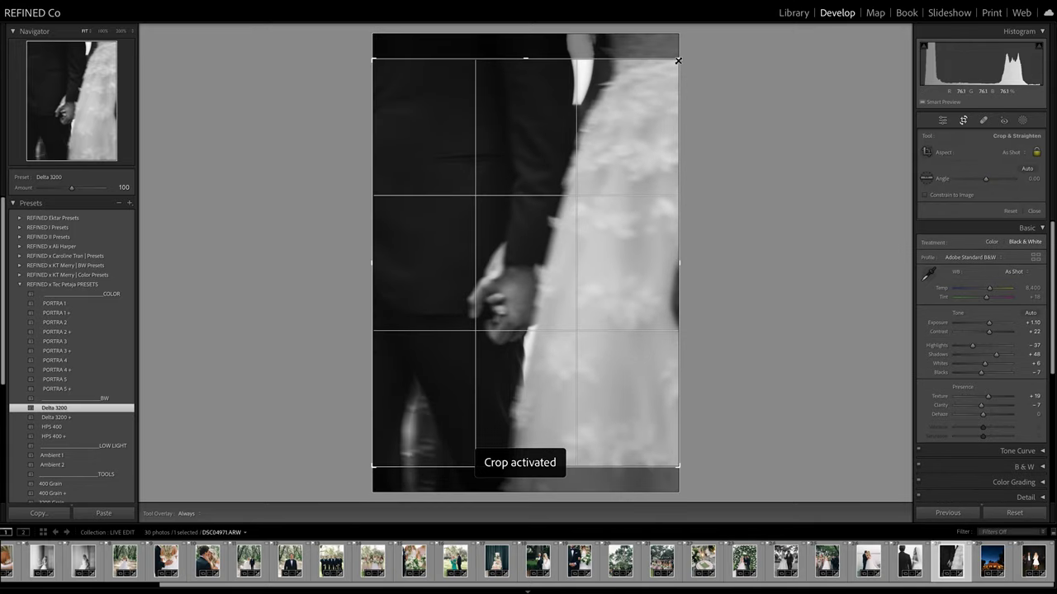
{"action": "key", "text": "d"}
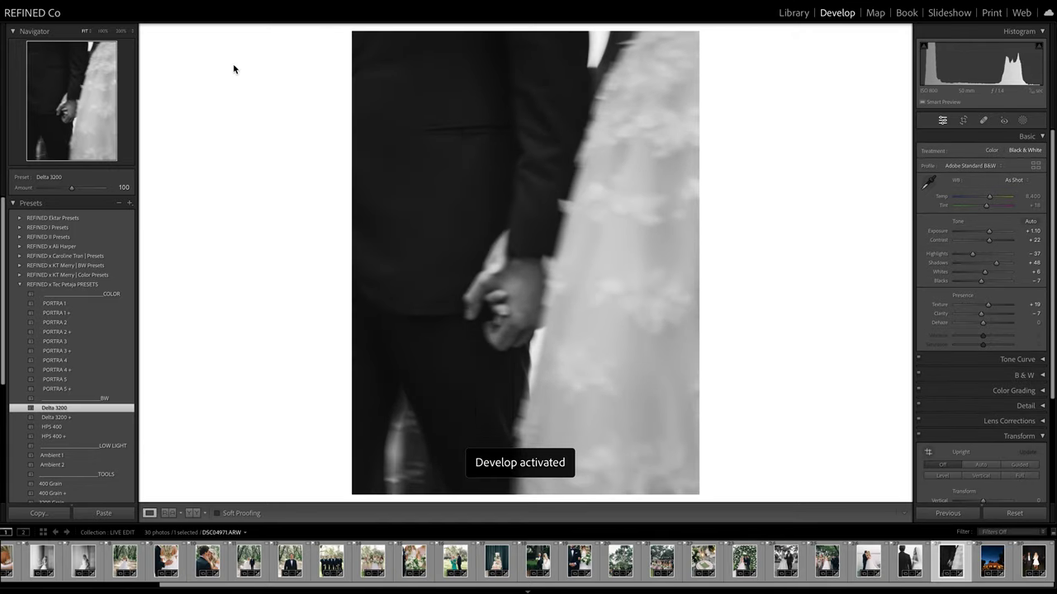
- Reset all edits on the photo of the couple from behind, crop it to about a 3:4 ratio and reposition the image within the crop
{"action": "left_click", "coordinate": [910, 561]}
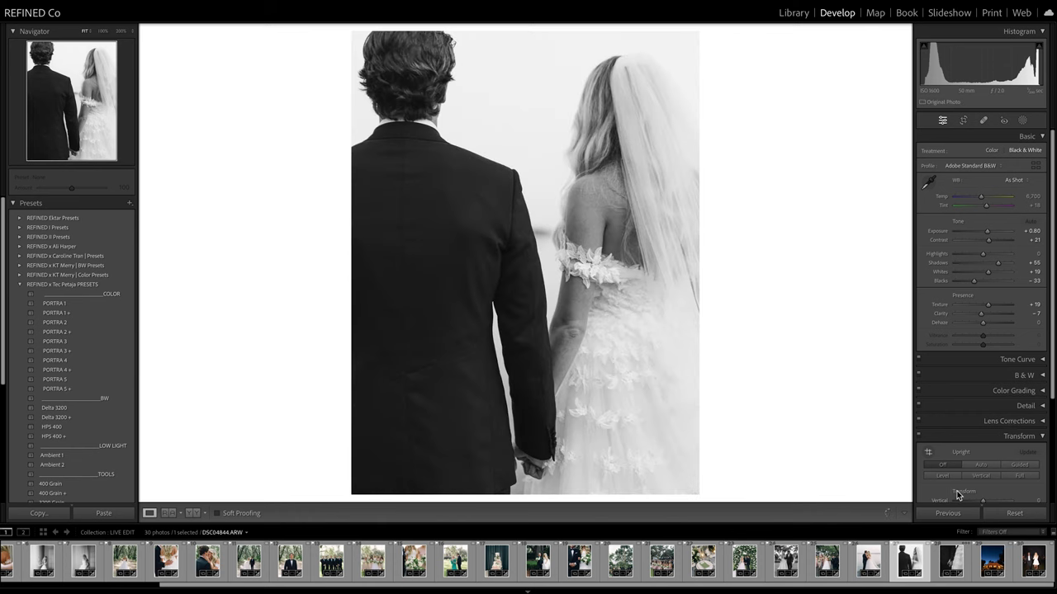
{"action": "left_click", "coordinate": [1013, 513]}
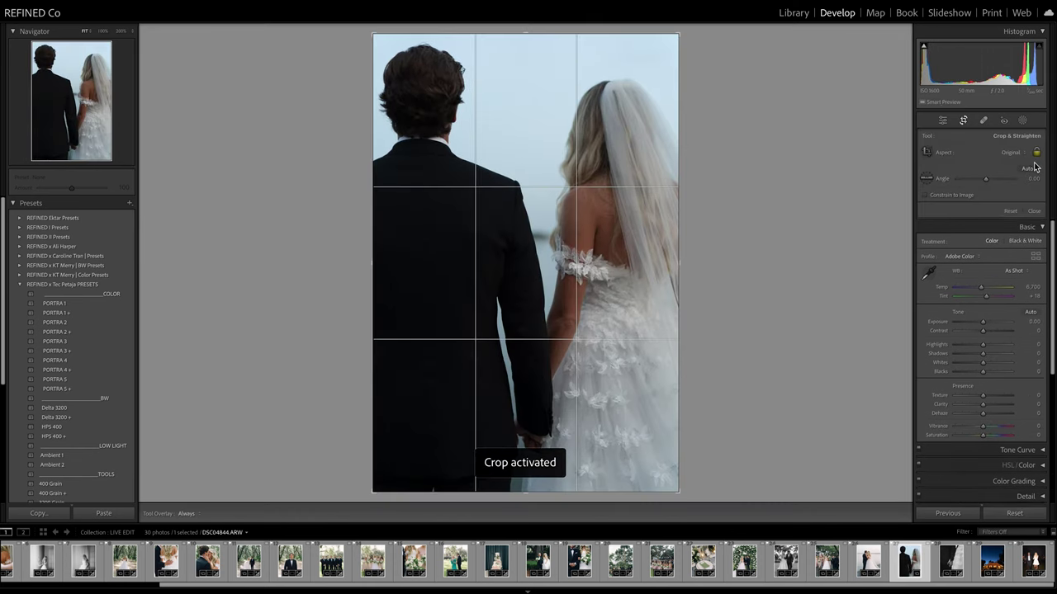
{"action": "left_click", "coordinate": [963, 119]}
{"action": "left_click", "coordinate": [1008, 152]}
{"action": "left_click", "coordinate": [1003, 240]}
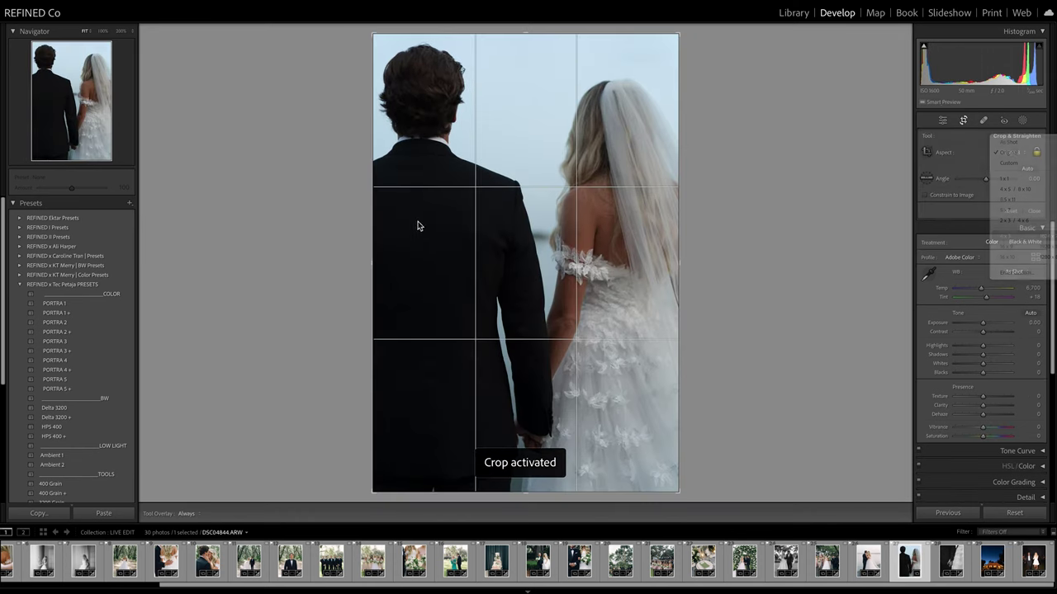
{"action": "left_click_drag", "start_coordinate": [511, 265], "coordinate": [510, 276]}
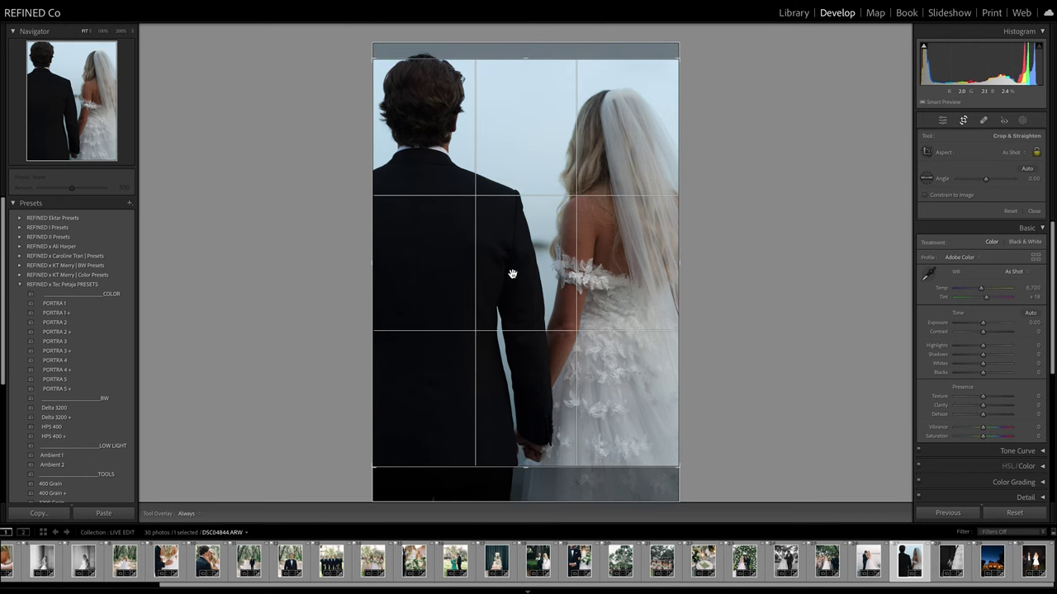
{"action": "key", "text": "Return"}
- Apply PORTRA 1 to the photo of the couple from behind and set temperature 6,995, tint +26 and exposure +0.60
{"action": "left_click", "coordinate": [55, 304]}
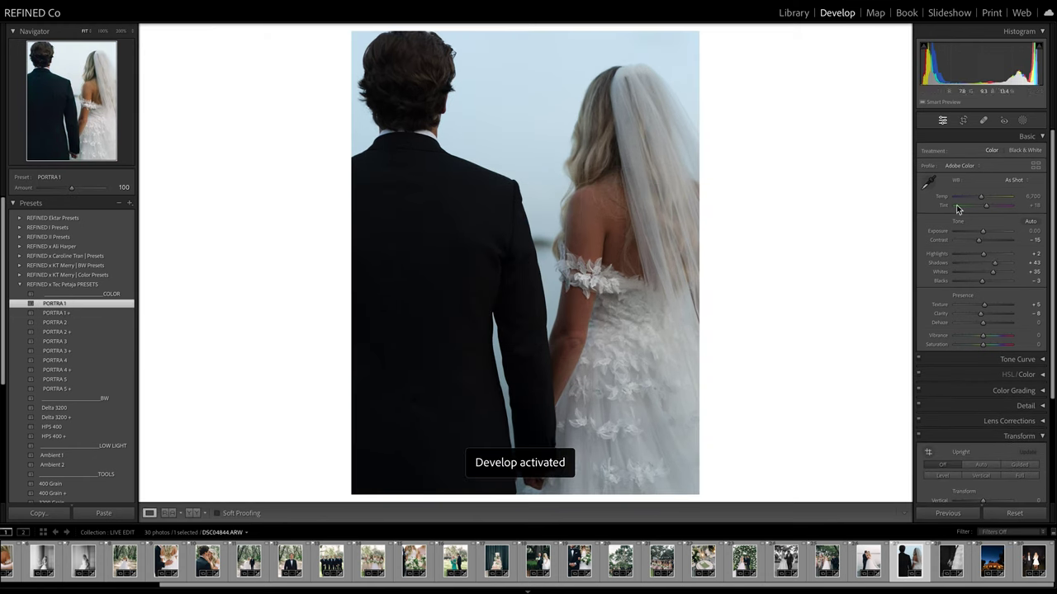
{"action": "left_click_drag", "start_coordinate": [981, 231], "coordinate": [985, 231]}
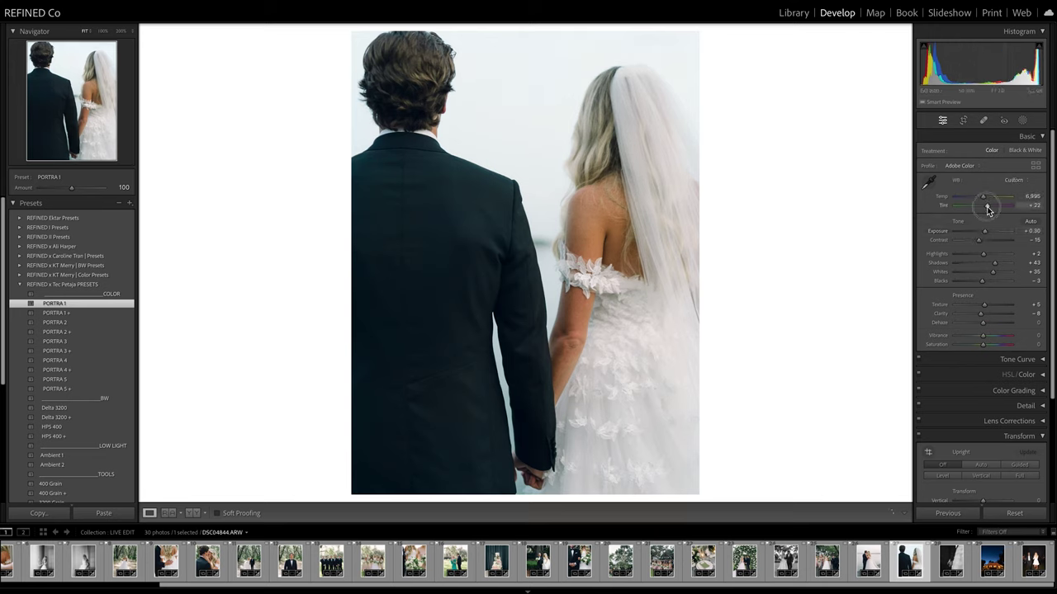
{"action": "left_click_drag", "start_coordinate": [985, 206], "coordinate": [987, 237]}
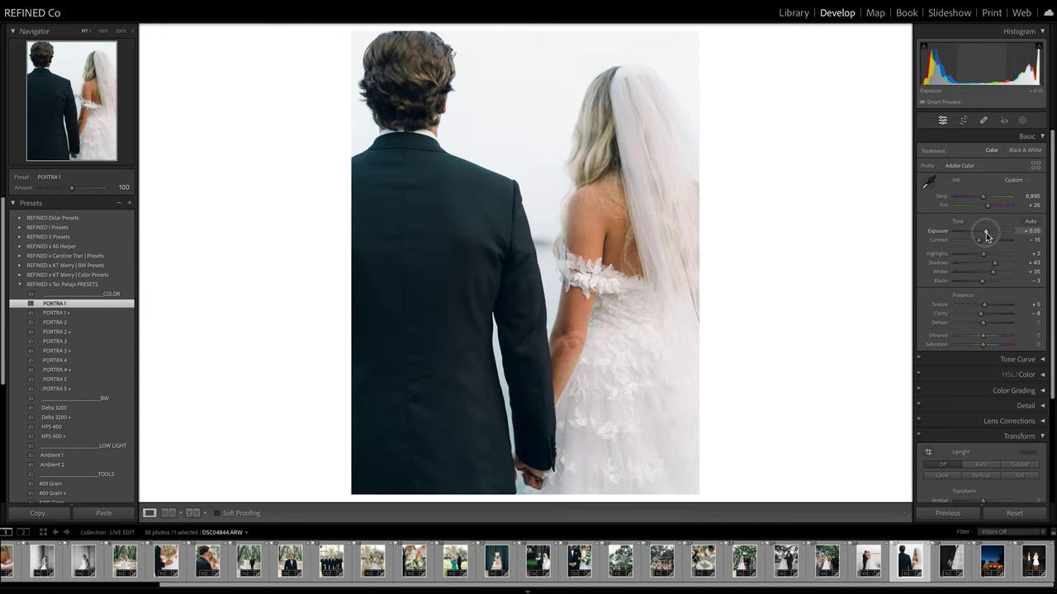
- Go to the night tent photo, try the Ambient 1 low-light preset and apply Ambient 2 instead
{"action": "key", "text": "Right"}
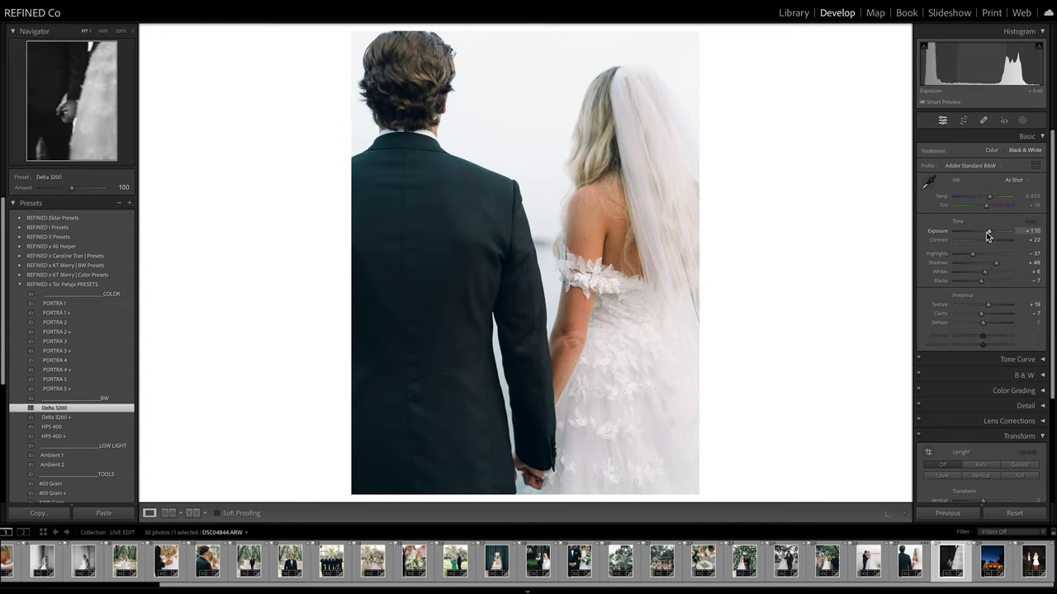
{"action": "key", "text": "Right"}
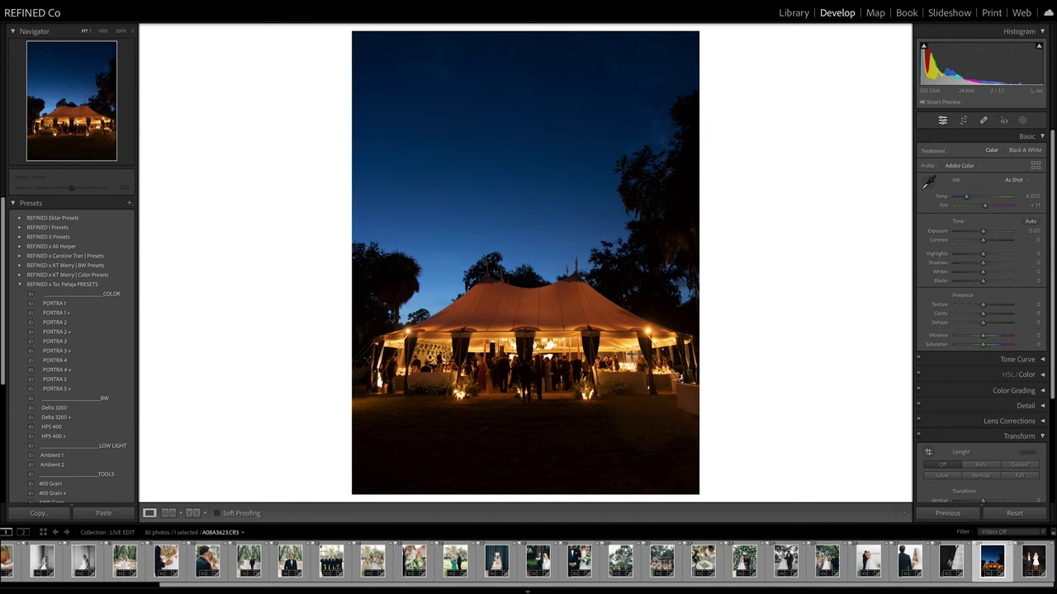
{"action": "scroll", "coordinate": [70, 406], "scroll_direction": "down", "scroll_amount": 1}
{"action": "left_click", "coordinate": [71, 410]}
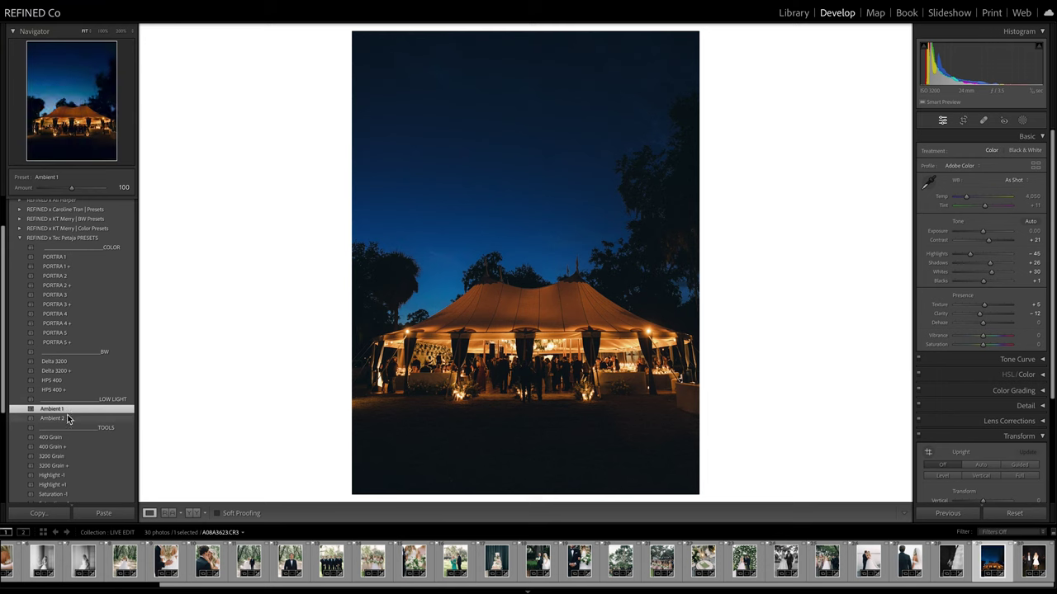
{"action": "left_click", "coordinate": [67, 419]}
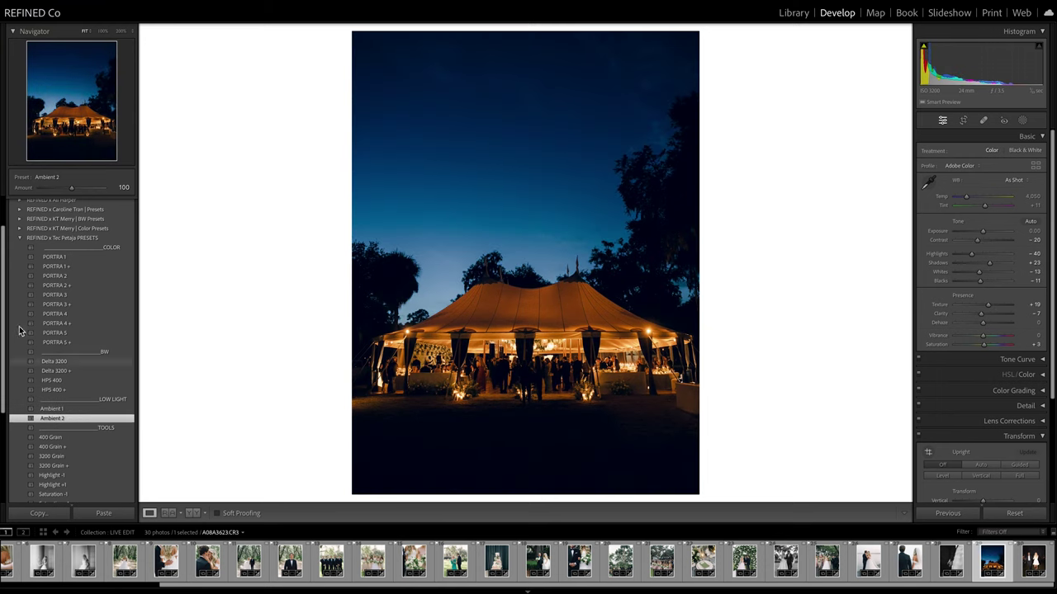
- Set the tent photo's exposure to +0.35, temperature to 2,828, tint to -11 and shadows to +78
{"action": "left_click_drag", "start_coordinate": [987, 228], "coordinate": [986, 236]}
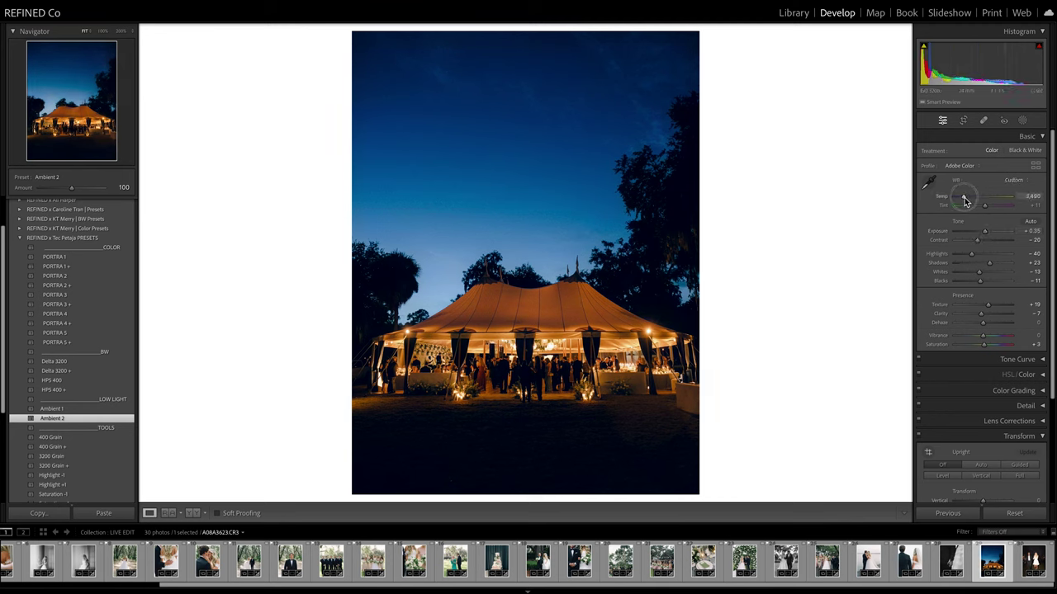
{"action": "left_click_drag", "start_coordinate": [985, 207], "coordinate": [961, 204]}
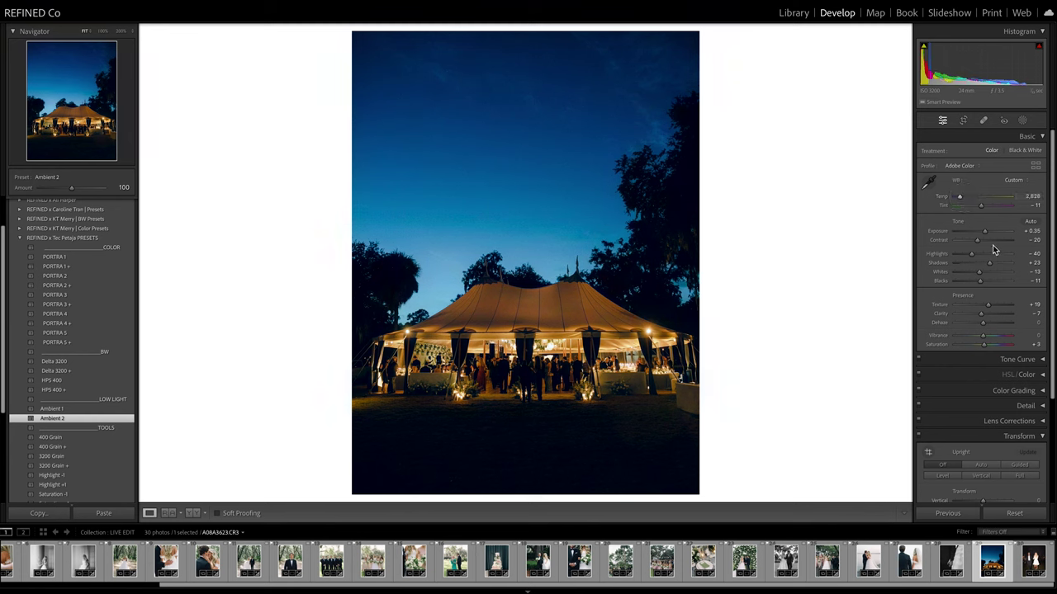
{"action": "left_click_drag", "start_coordinate": [990, 264], "coordinate": [1005, 265]}
- Straighten the tent photo slightly with the crop tool and compare it before and after side by side
{"action": "left_click", "coordinate": [963, 123]}
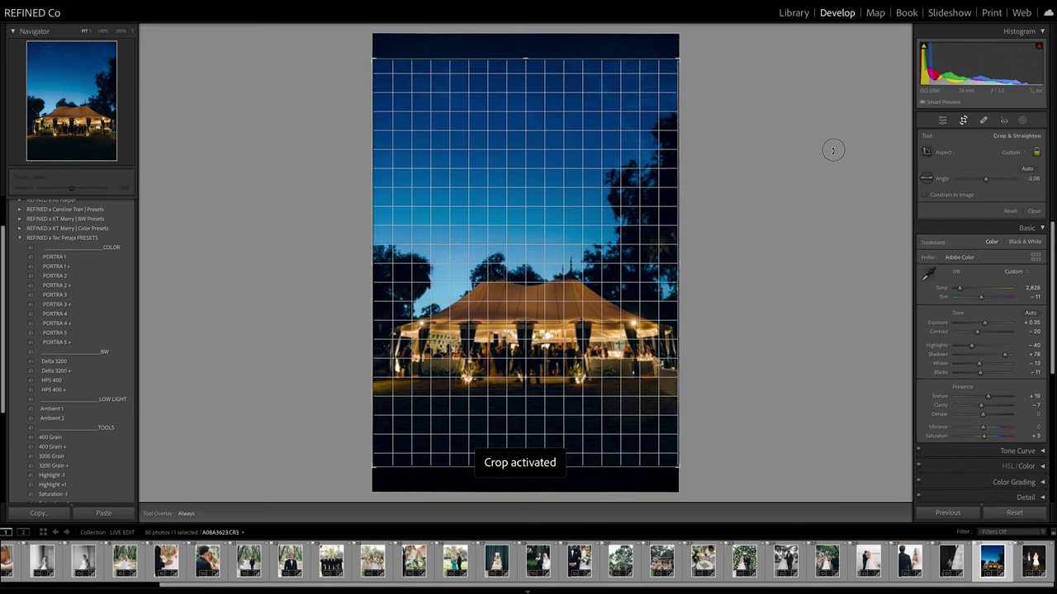
{"action": "key", "text": "r"}
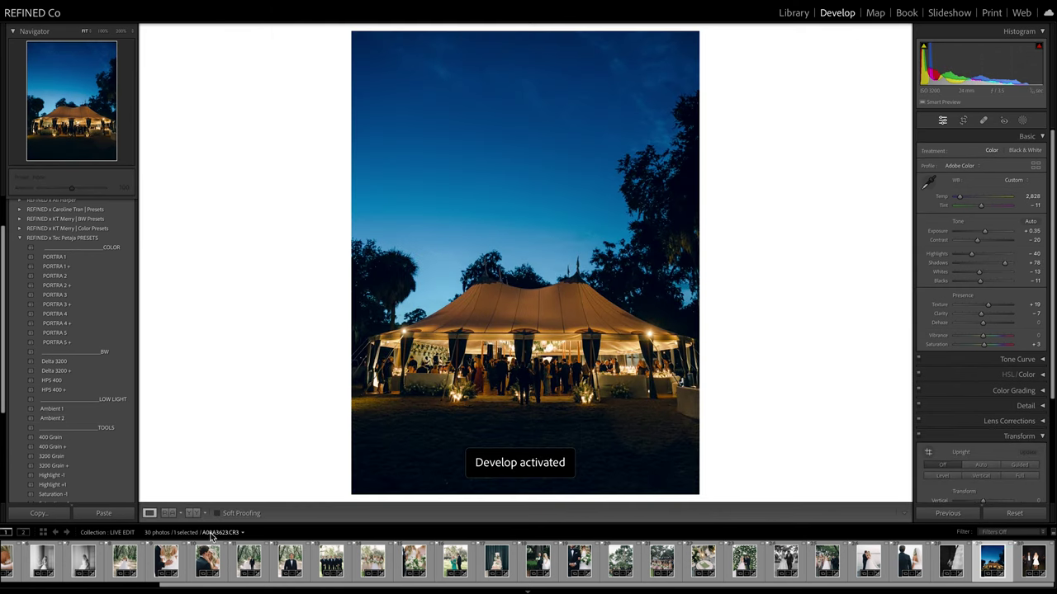
{"action": "key", "text": "y"}
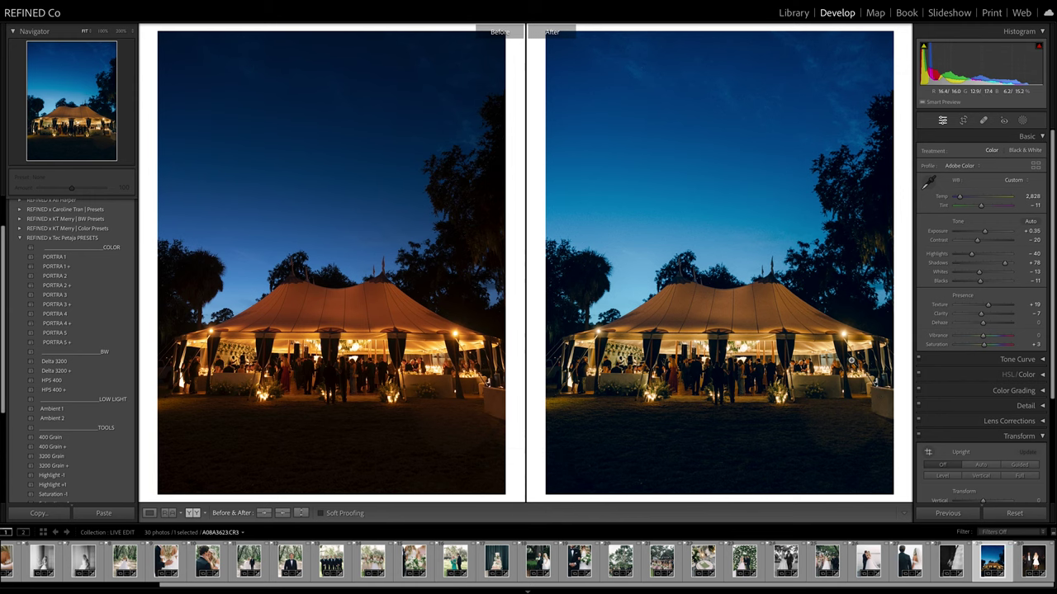
- Convert the sparkler exit photo to black and white with HPS 400 + and set exposure -0.45, contrast -15 and highlights -50
{"action": "key", "text": "Right"}
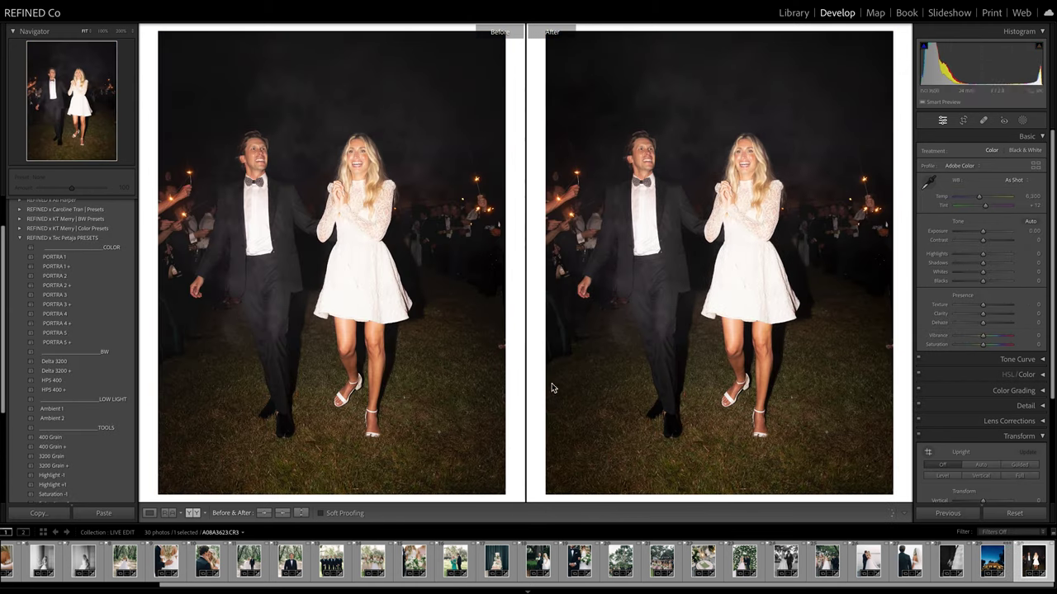
{"action": "left_click", "coordinate": [63, 390]}
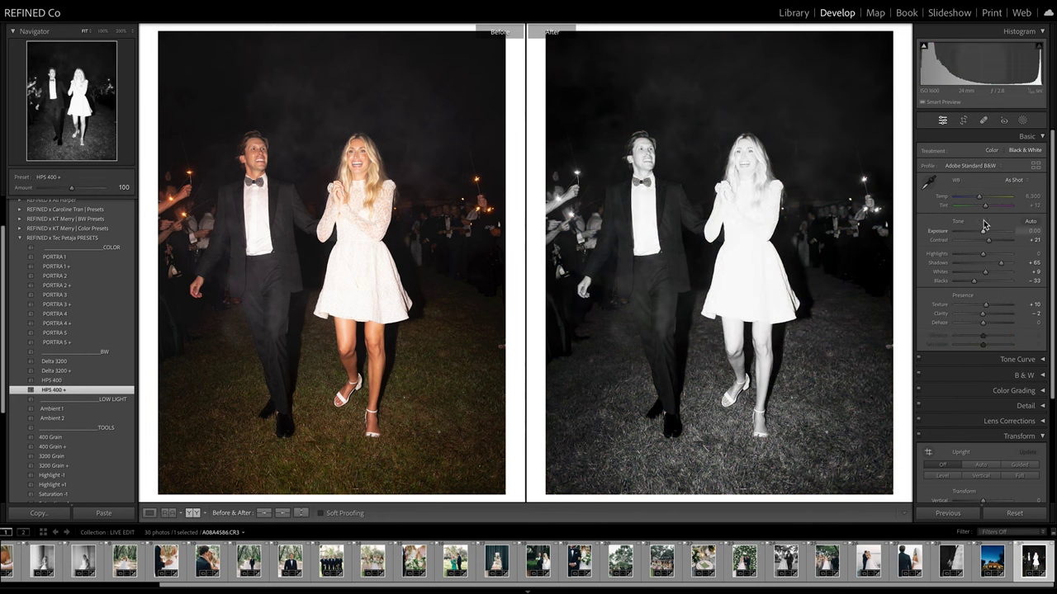
{"action": "mouse_move", "coordinate": [985, 235]}
{"action": "left_mouse_down"}
{"action": "mouse_move", "coordinate": [965, 261]}
{"action": "mouse_move", "coordinate": [984, 247]}
{"action": "left_mouse_up"}
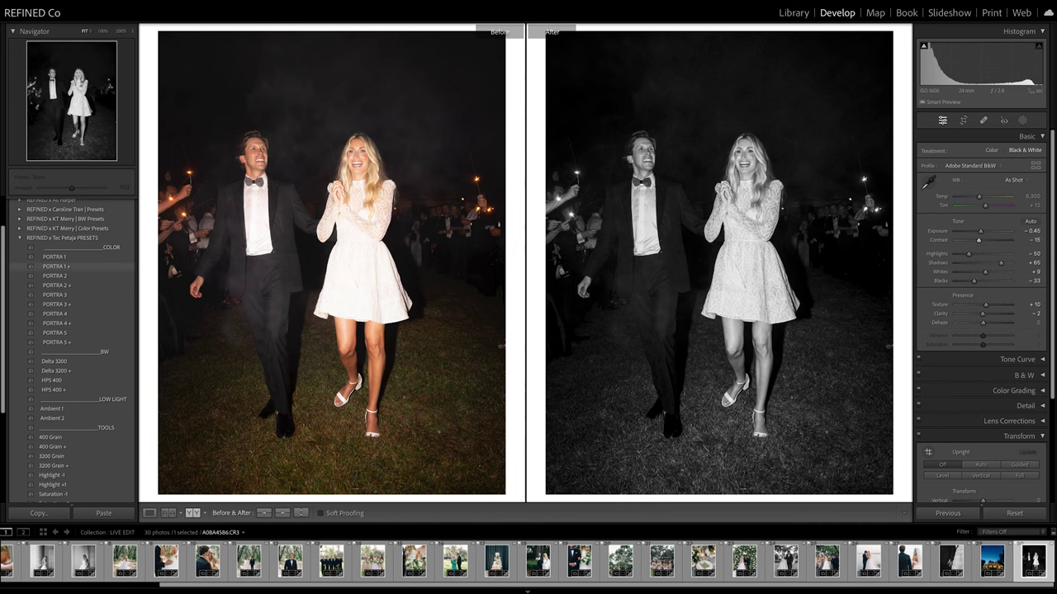
- Add the 3200 Grain + preset to the sparkler exit photo and check the grain up close on the couple
{"action": "left_click", "coordinate": [51, 466]}
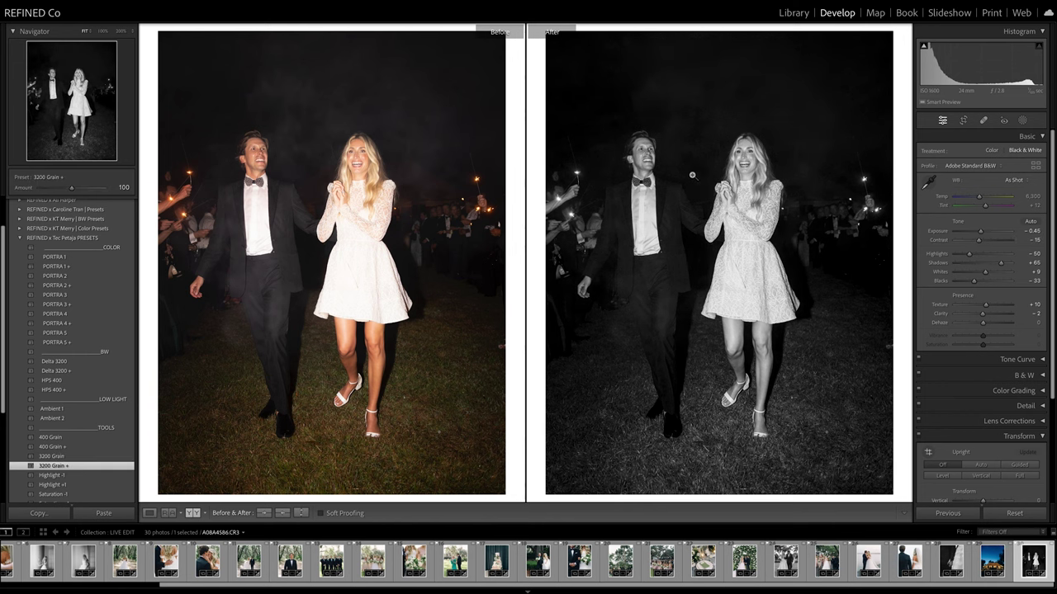
{"action": "left_click", "coordinate": [692, 175]}
{"action": "left_click", "coordinate": [783, 184]}
- Review the whole edited collection in the grid view, return to developing and look through the filmstrip
{"action": "key", "text": "g"}
{"action": "scroll", "coordinate": [763, 254], "scroll_direction": "up", "scroll_amount": 10}
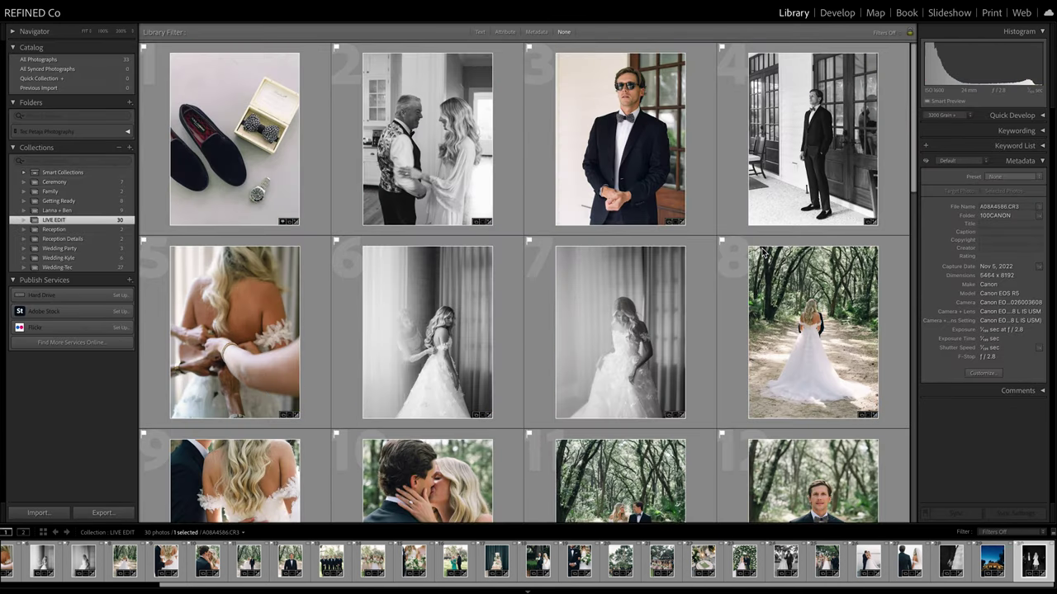
{"action": "scroll", "coordinate": [764, 254], "scroll_direction": "down", "scroll_amount": 10}
{"action": "left_click", "coordinate": [825, 14]}
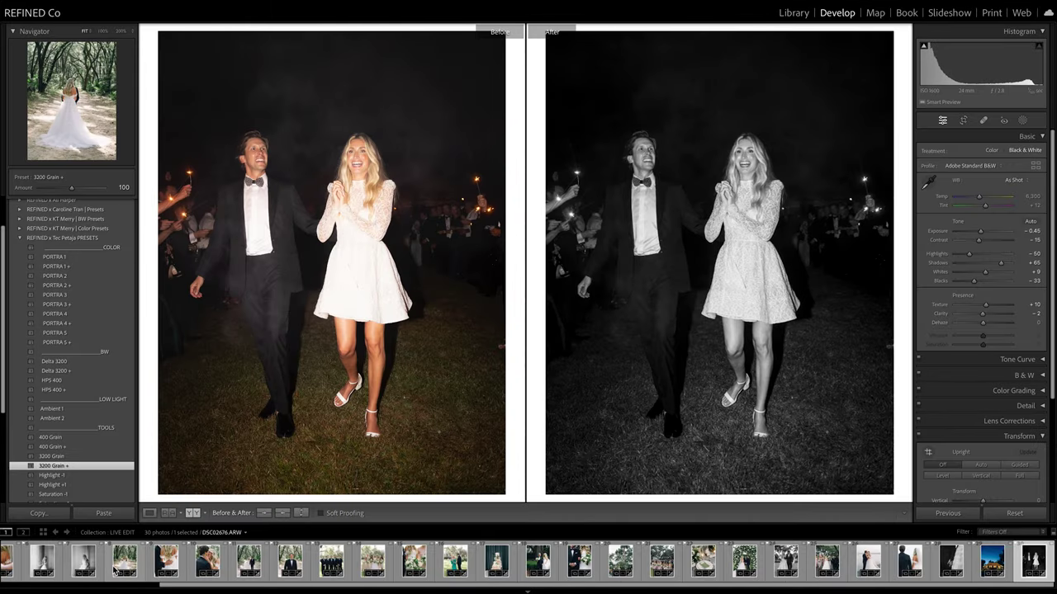
{"action": "scroll", "coordinate": [113, 570], "scroll_direction": "up", "scroll_amount": 3}
{"action": "scroll", "coordinate": [114, 570], "scroll_direction": "down", "scroll_amount": 3}
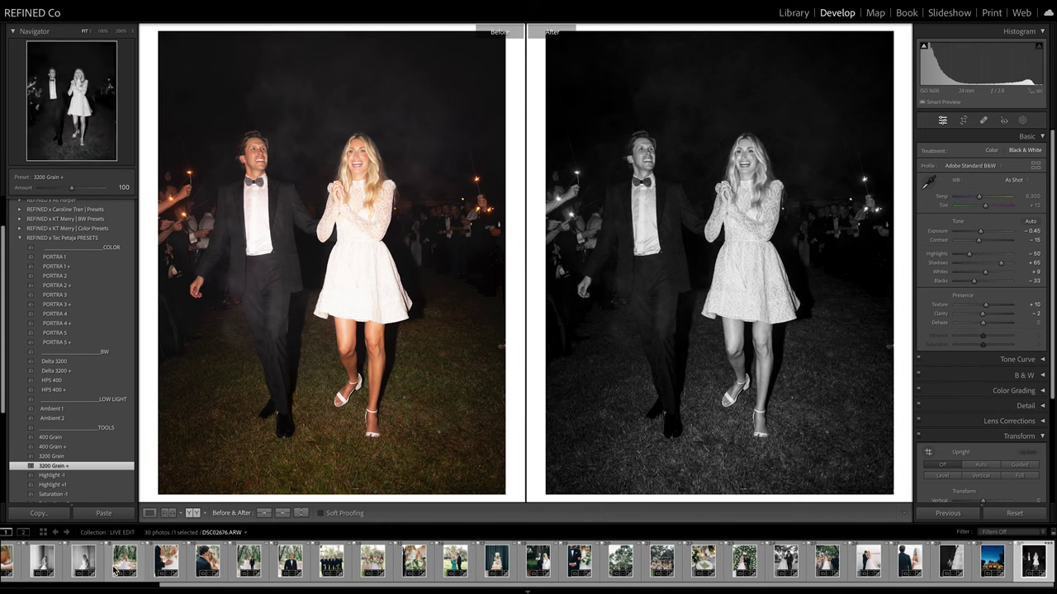
{"action": "scroll", "coordinate": [113, 570], "scroll_direction": "up", "scroll_amount": 3}
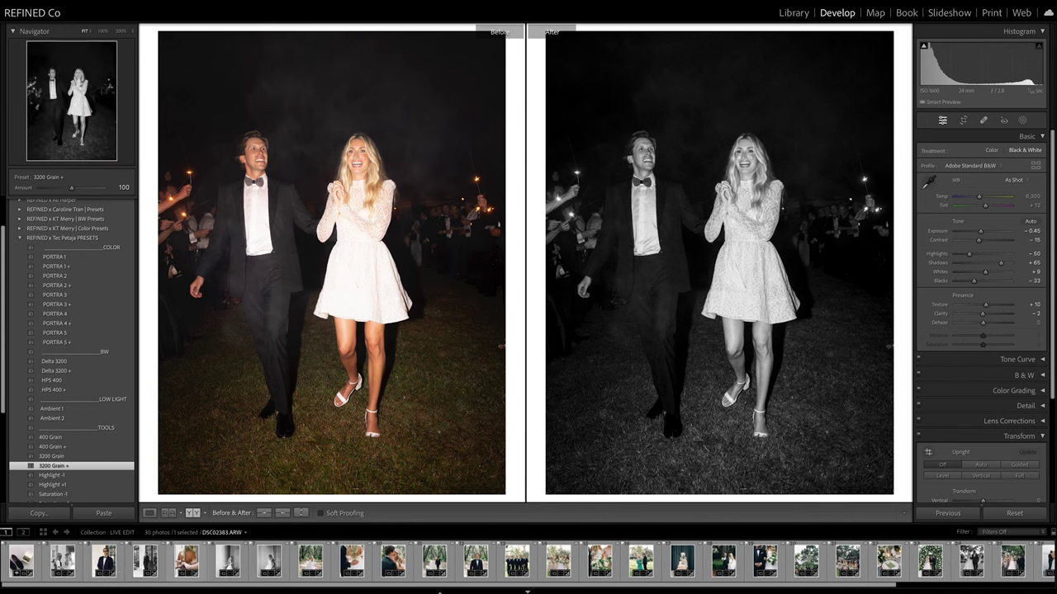